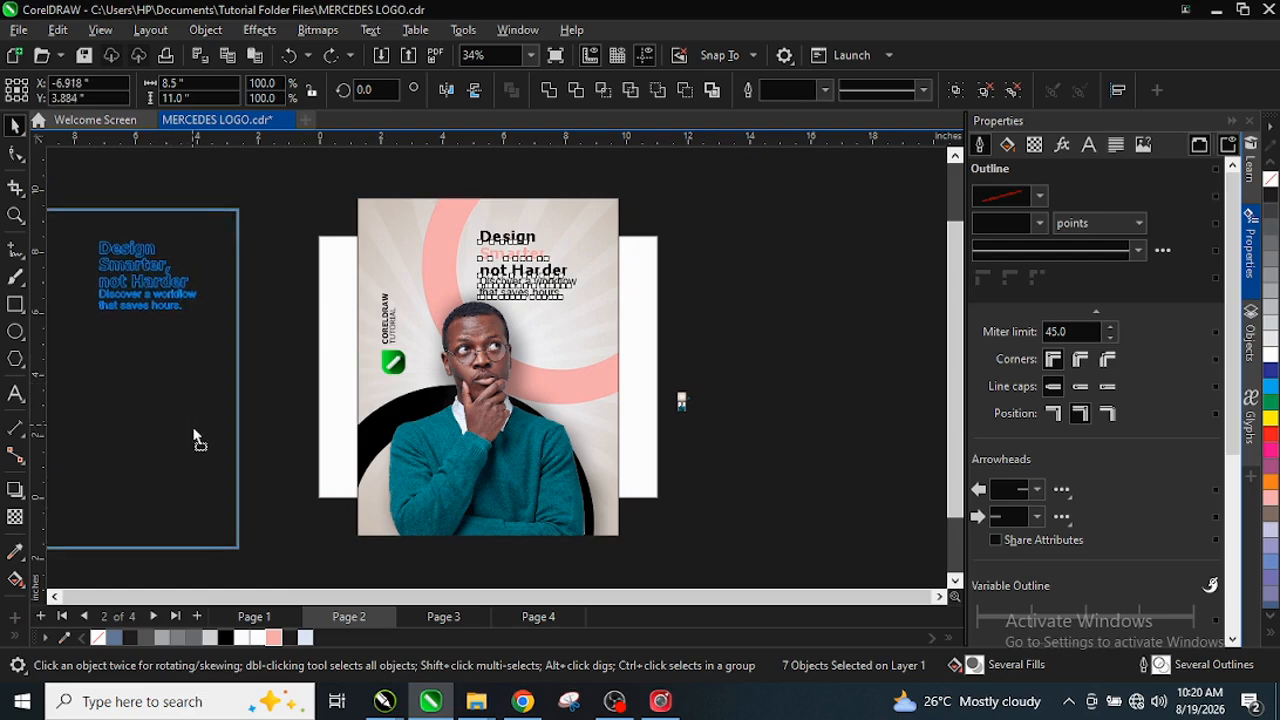
Move the finished flyer off the page and set the page to portrait Letter, 8.5 by 11 inches.
click(440, 350)
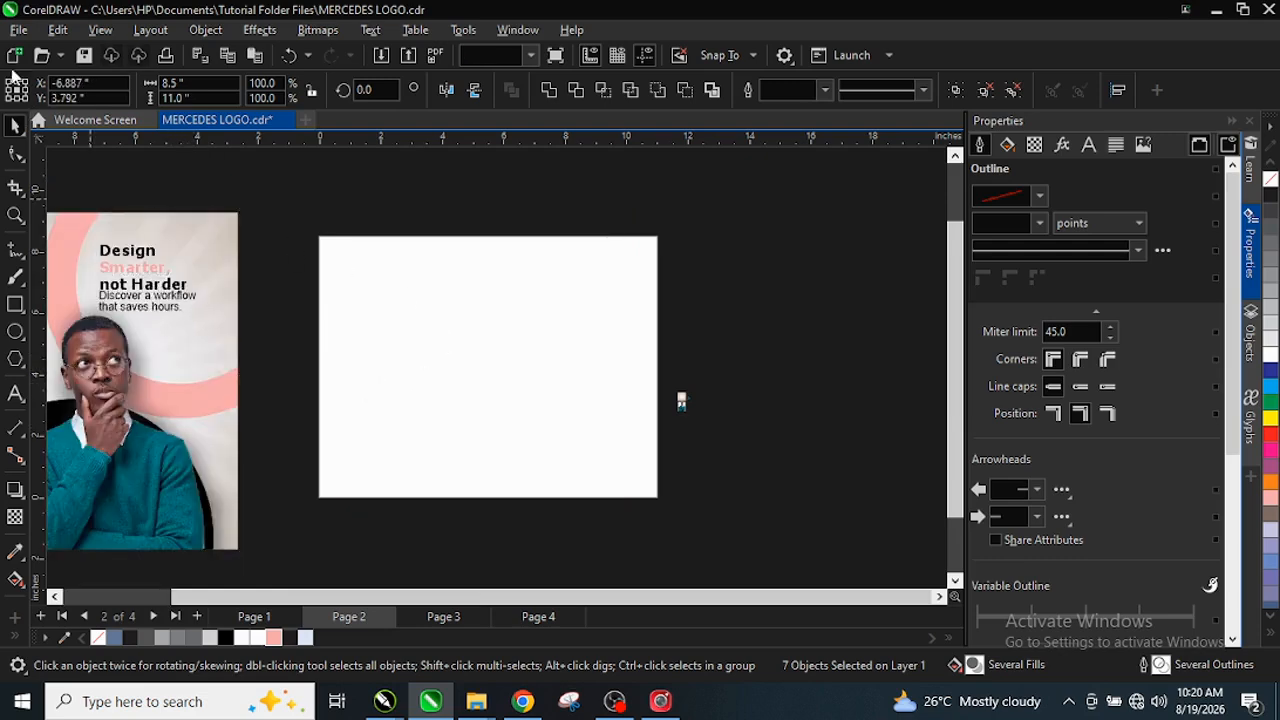
click(80, 89)
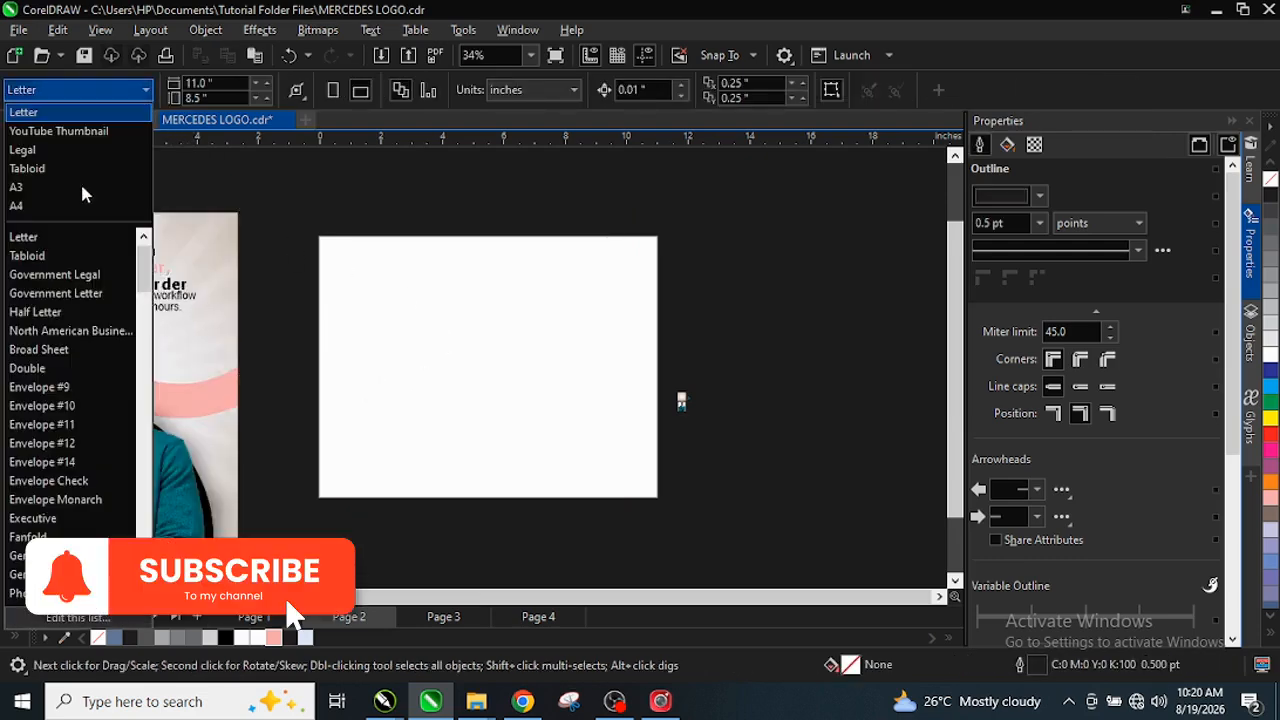
click(50, 116)
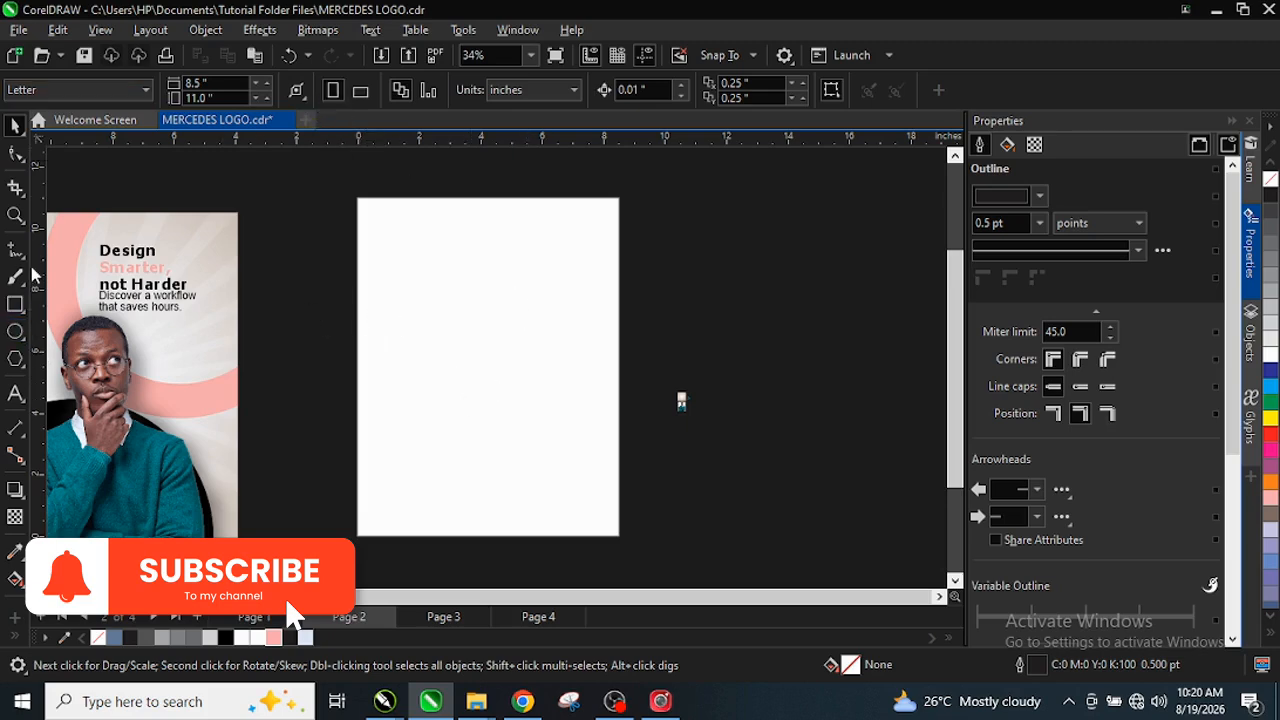
Create a rectangle covering the whole page and fill it with black.
click(465, 316)
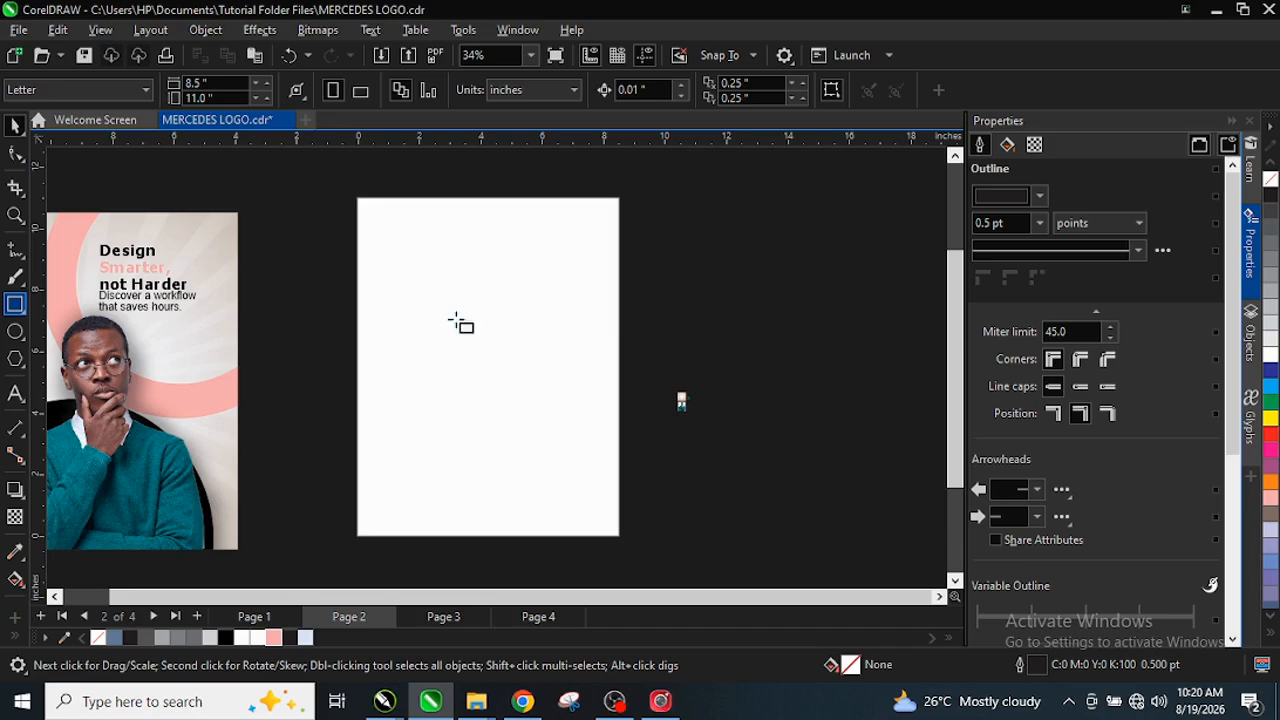
click(508, 351)
click(517, 357)
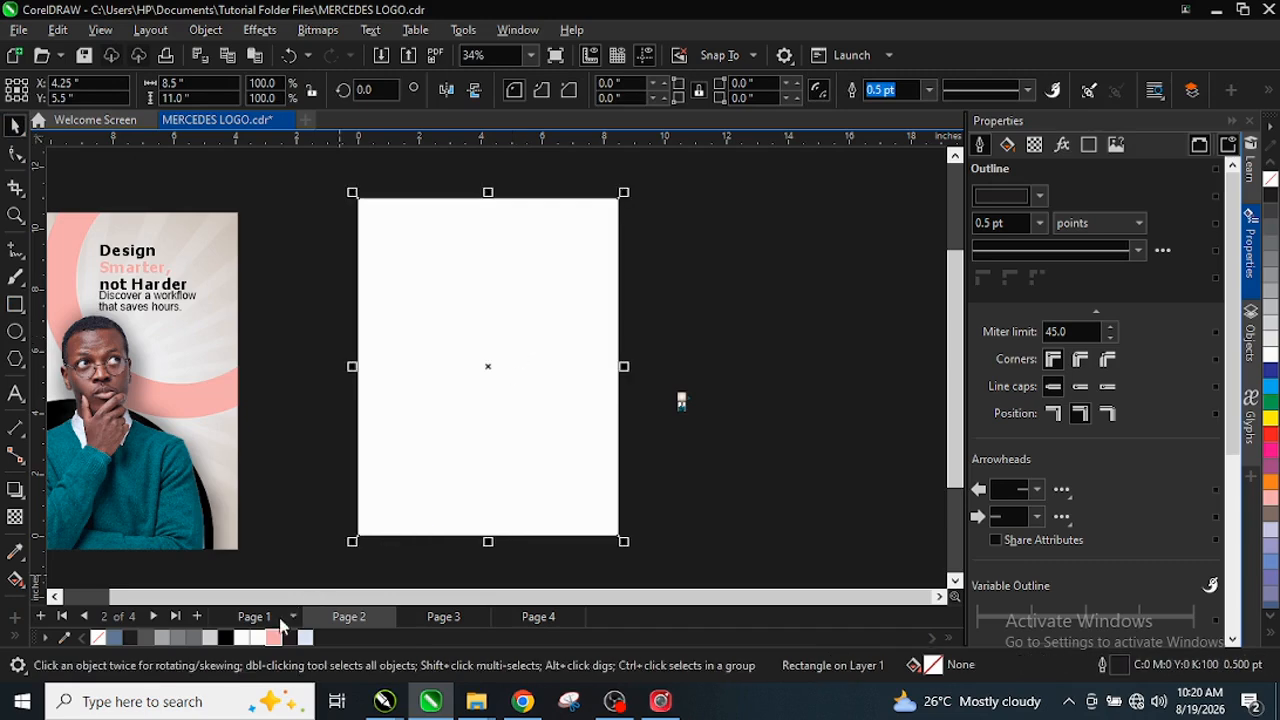
click(226, 637)
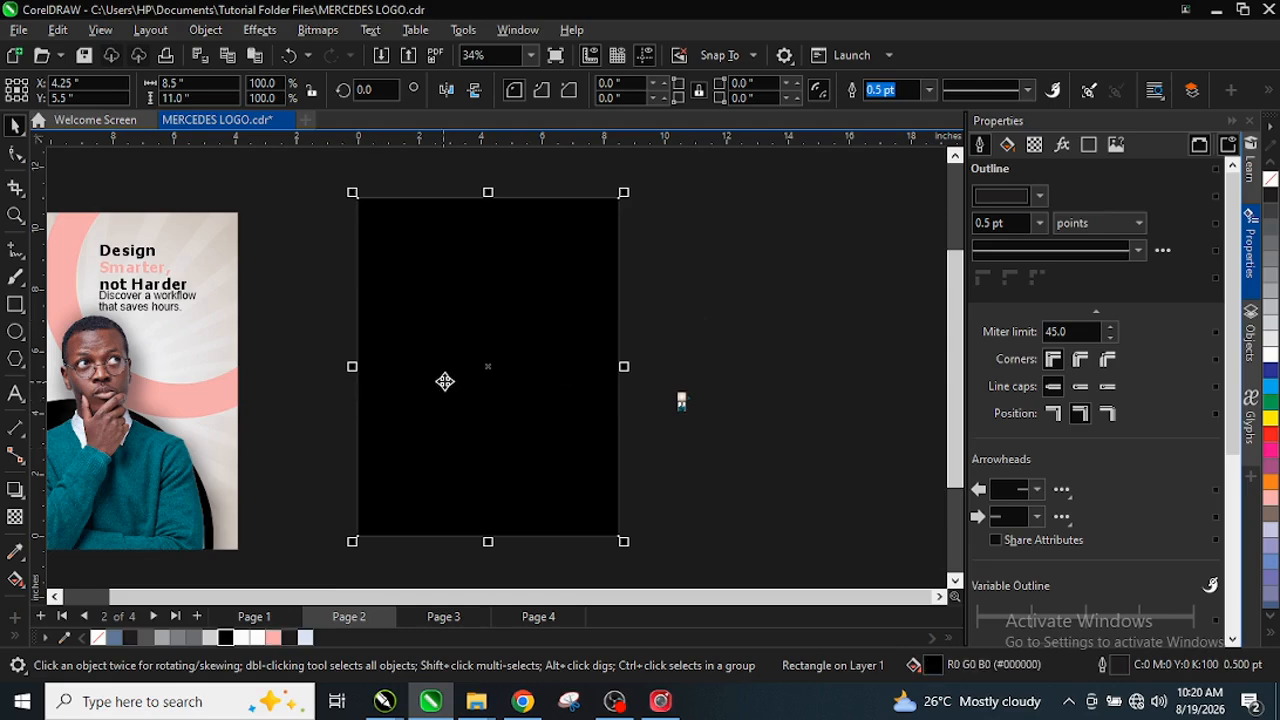
click(704, 325)
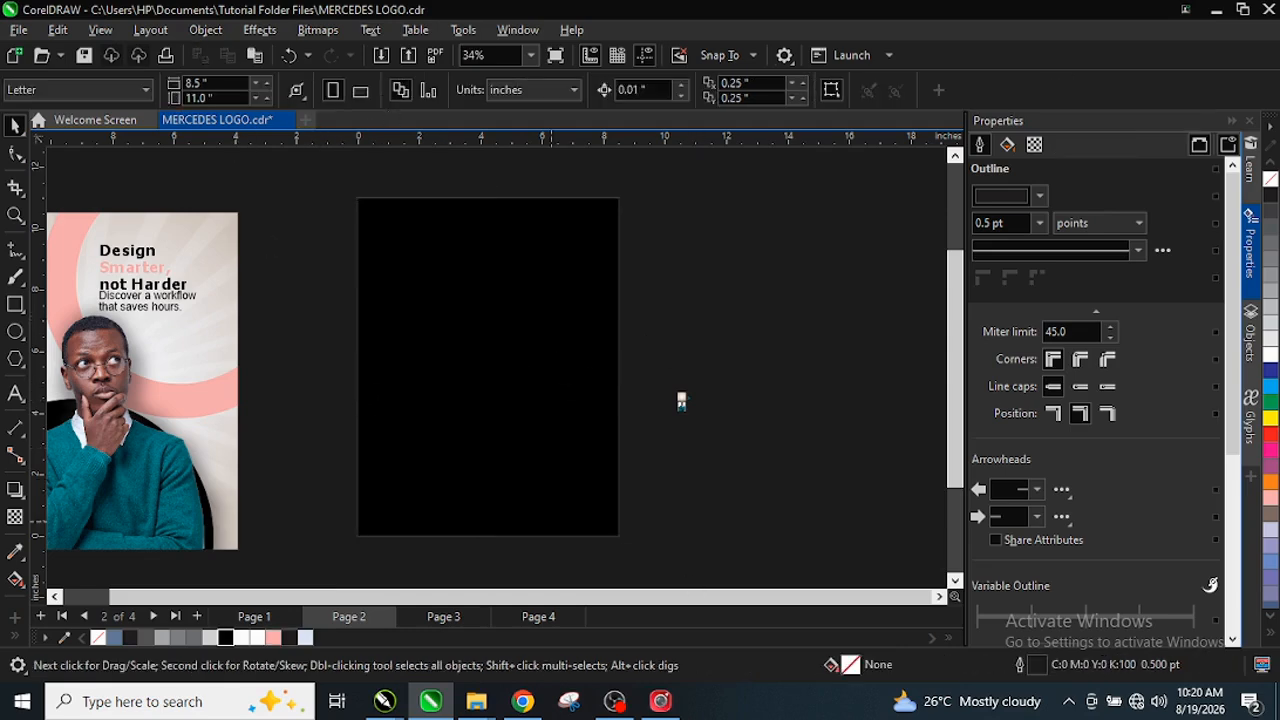
Scale the group of three small source images beside the page up to about 251%.
click(380, 57)
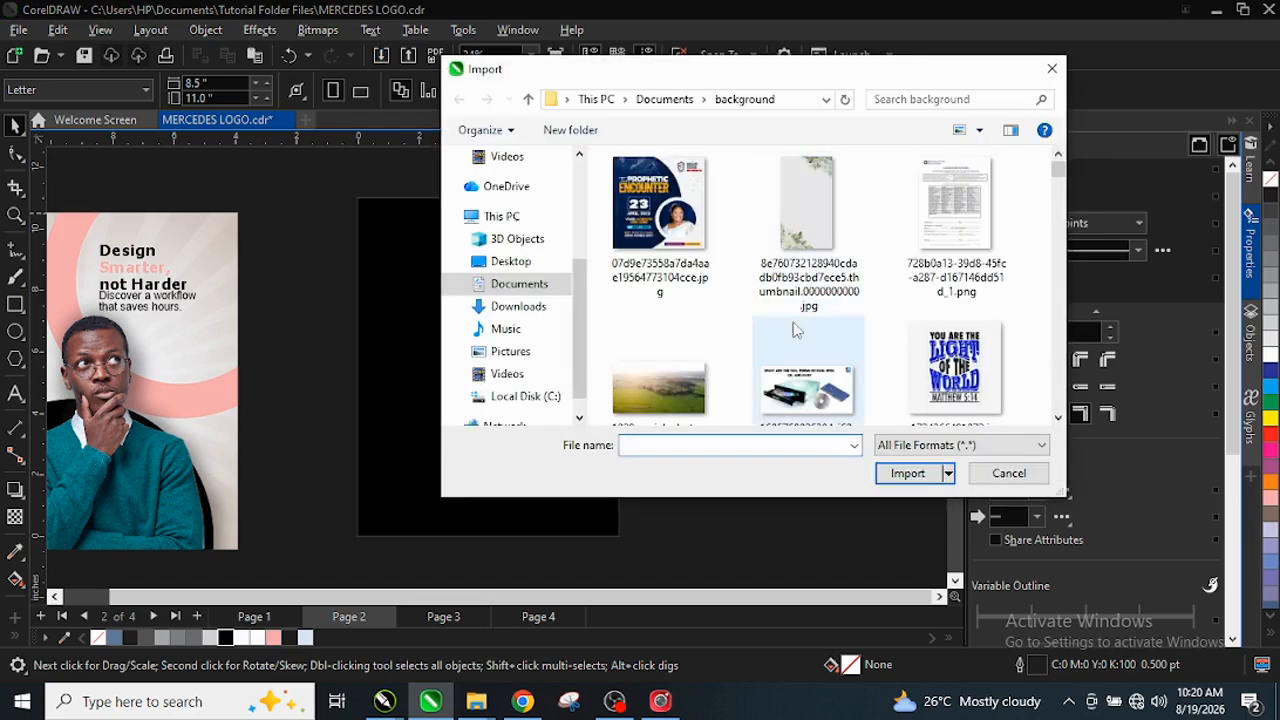
click(1006, 476)
scroll(726, 420, up, 4)
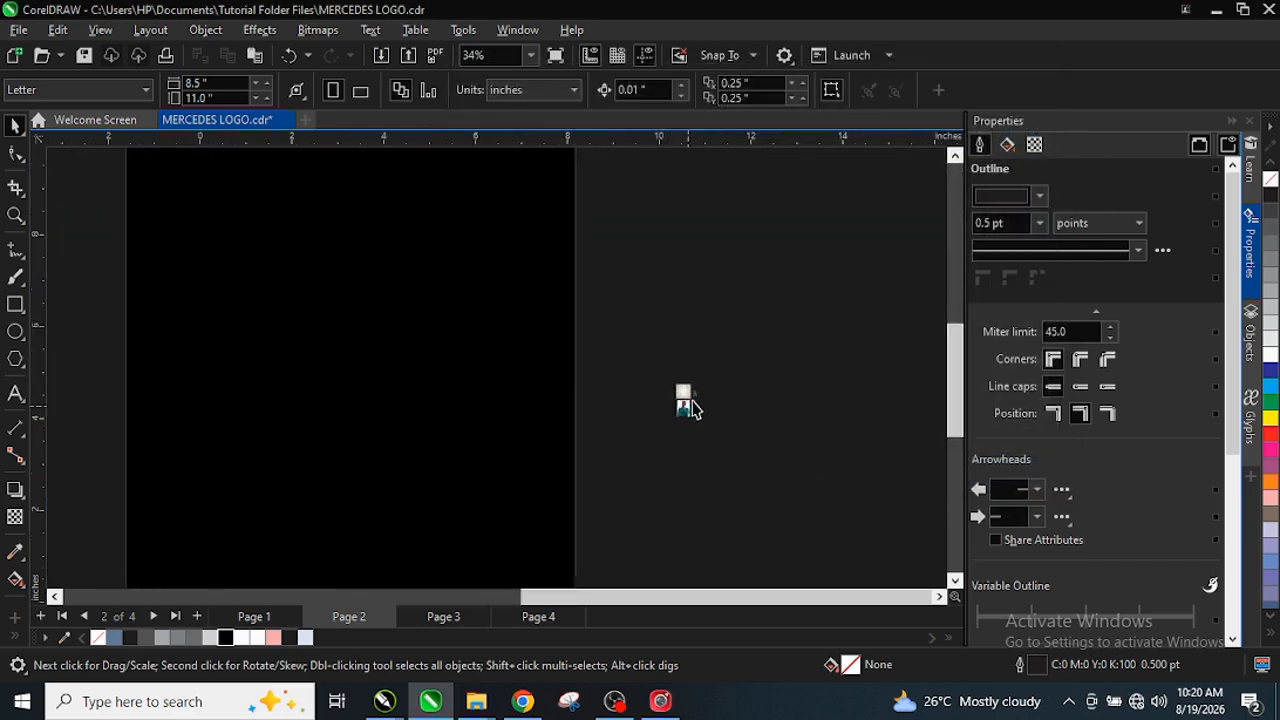
drag(617, 484, 620, 480)
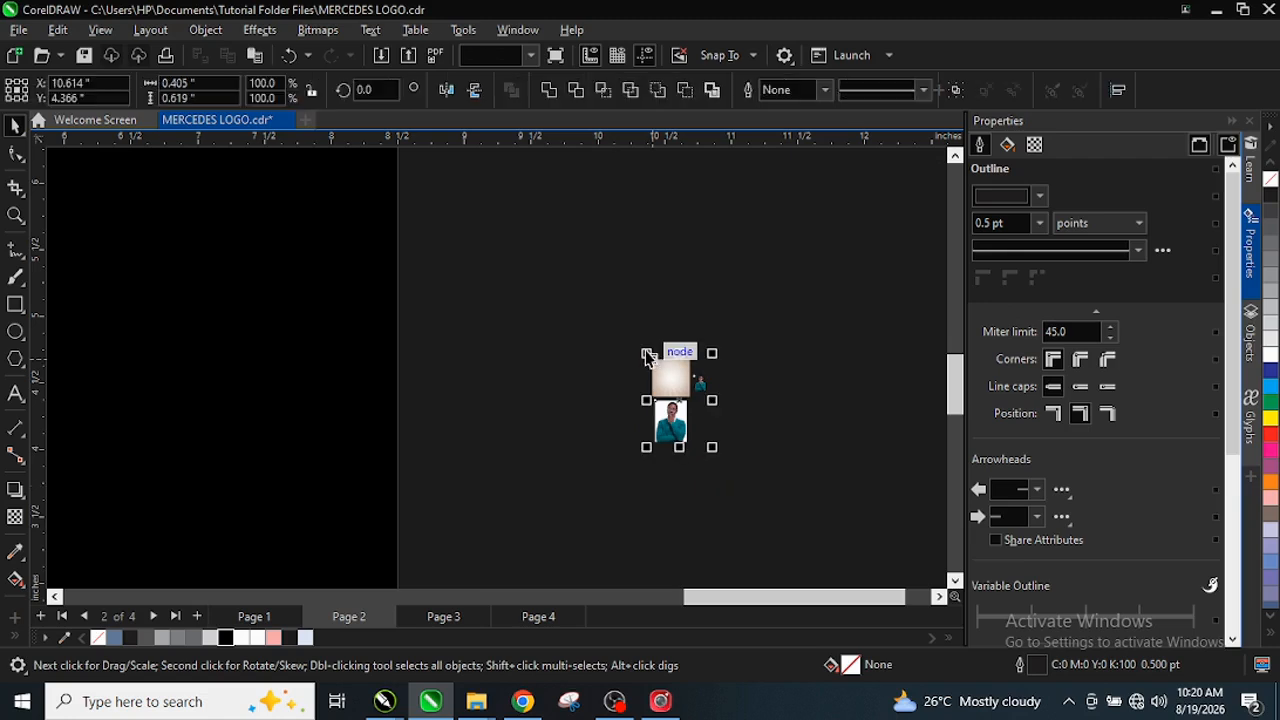
drag(588, 271, 523, 226)
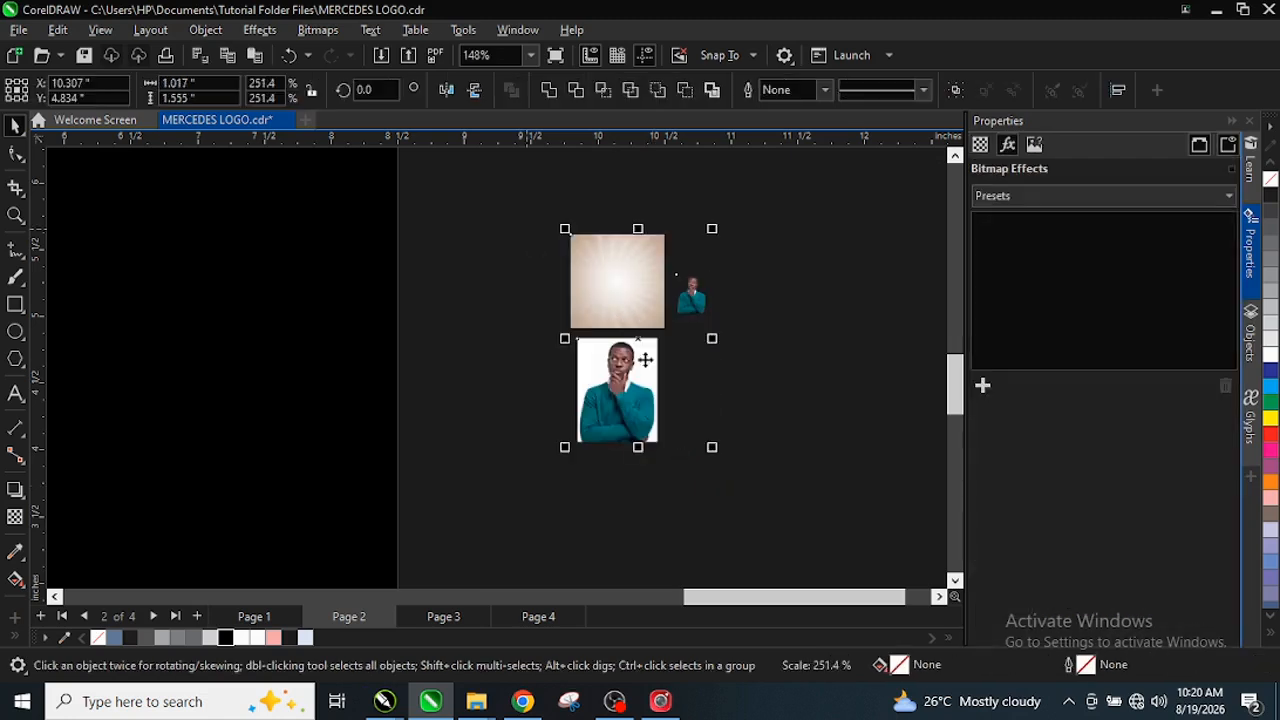
Examine the sunburst background image and the photo of the man beside the page.
scroll(624, 278, up, 1)
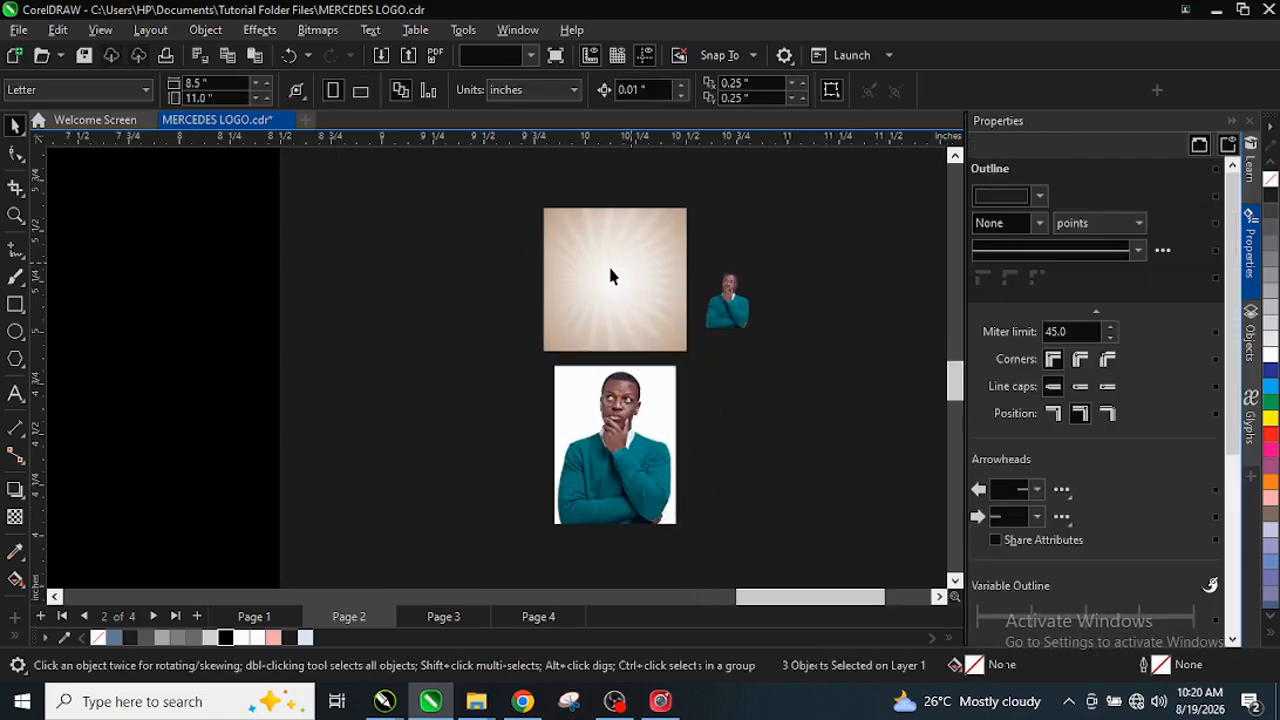
scroll(608, 266, up, 1)
click(608, 266)
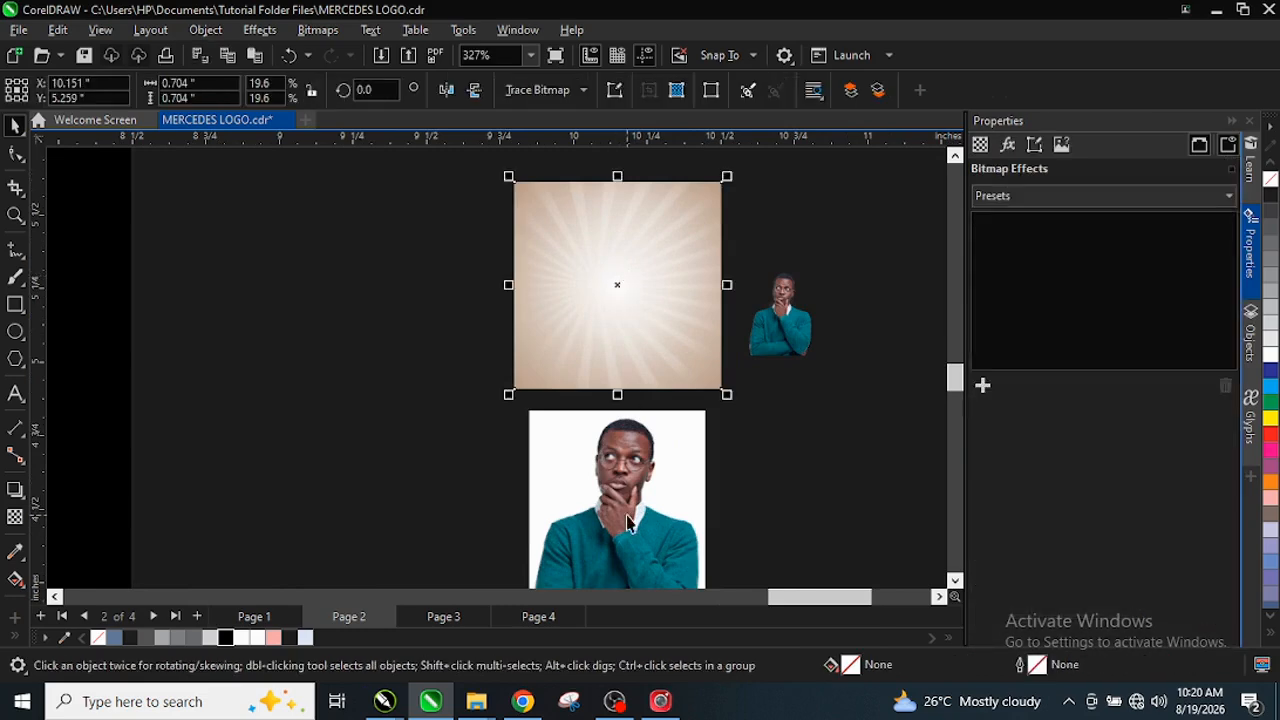
scroll(645, 455, down, 1)
click(628, 516)
scroll(603, 517, up, 1)
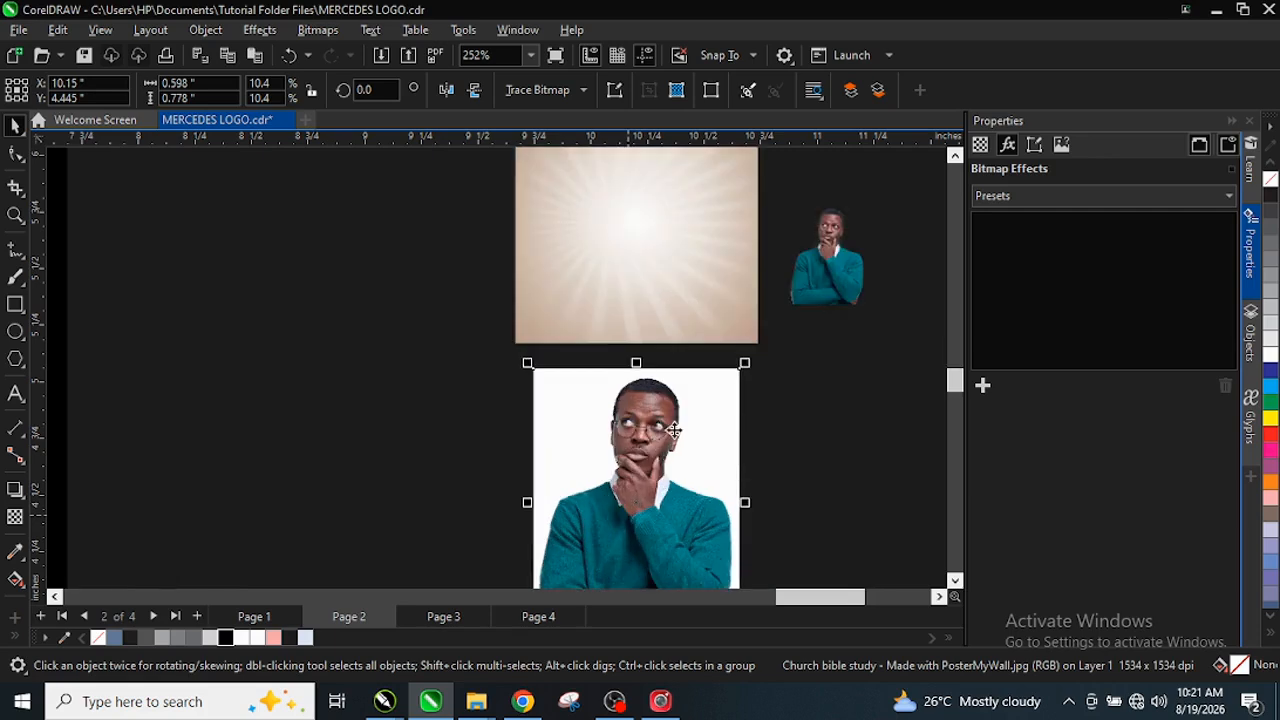
scroll(705, 414, down, 3)
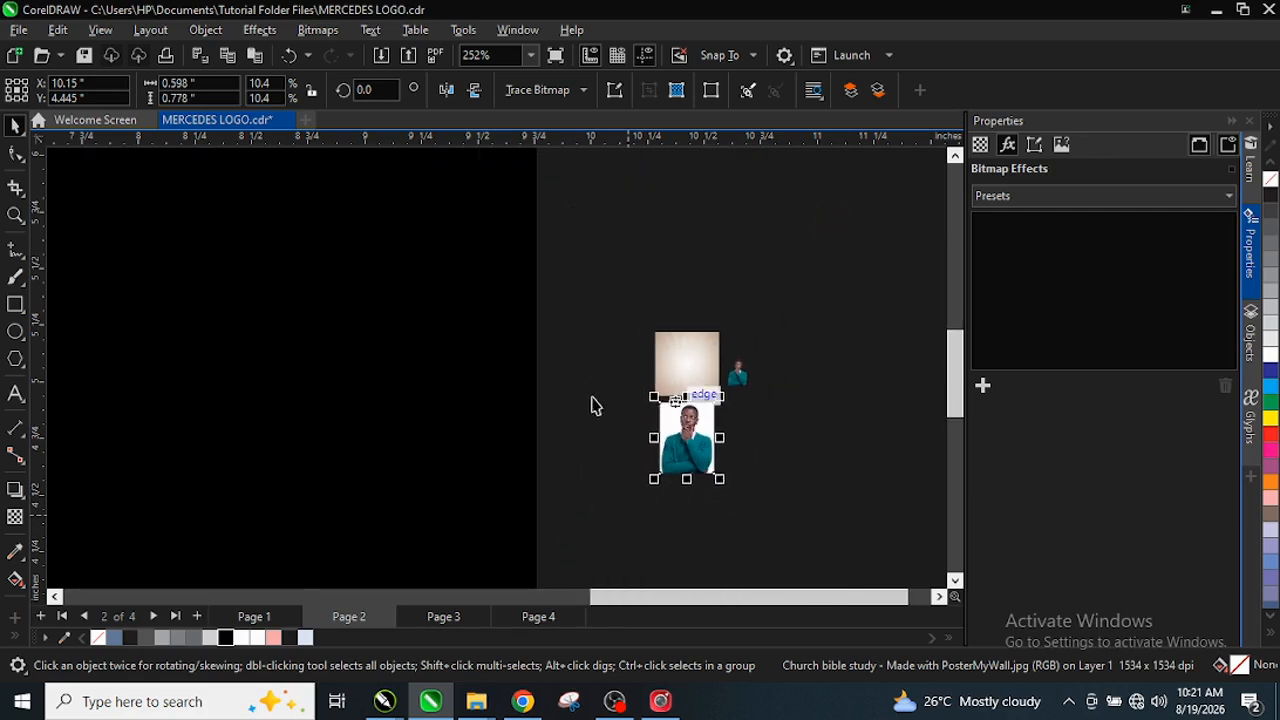
scroll(418, 328, down, 1)
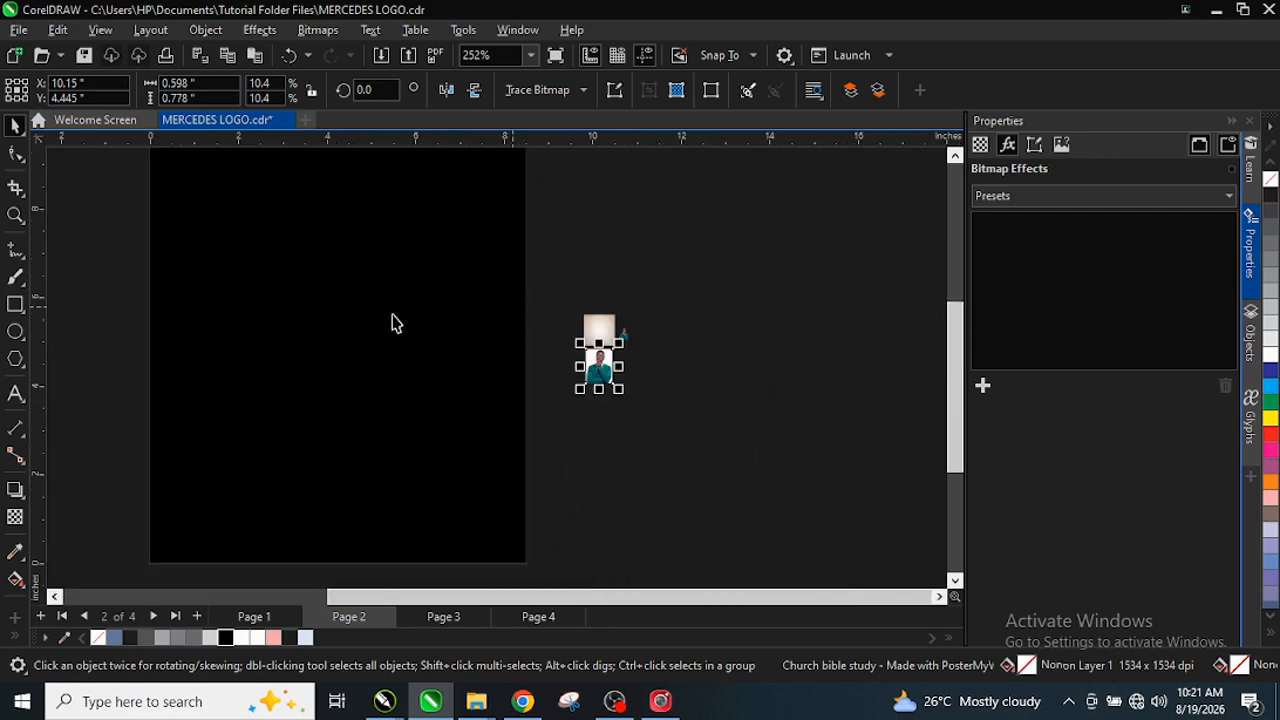
scroll(440, 313, down, 2)
scroll(437, 309, down, 1)
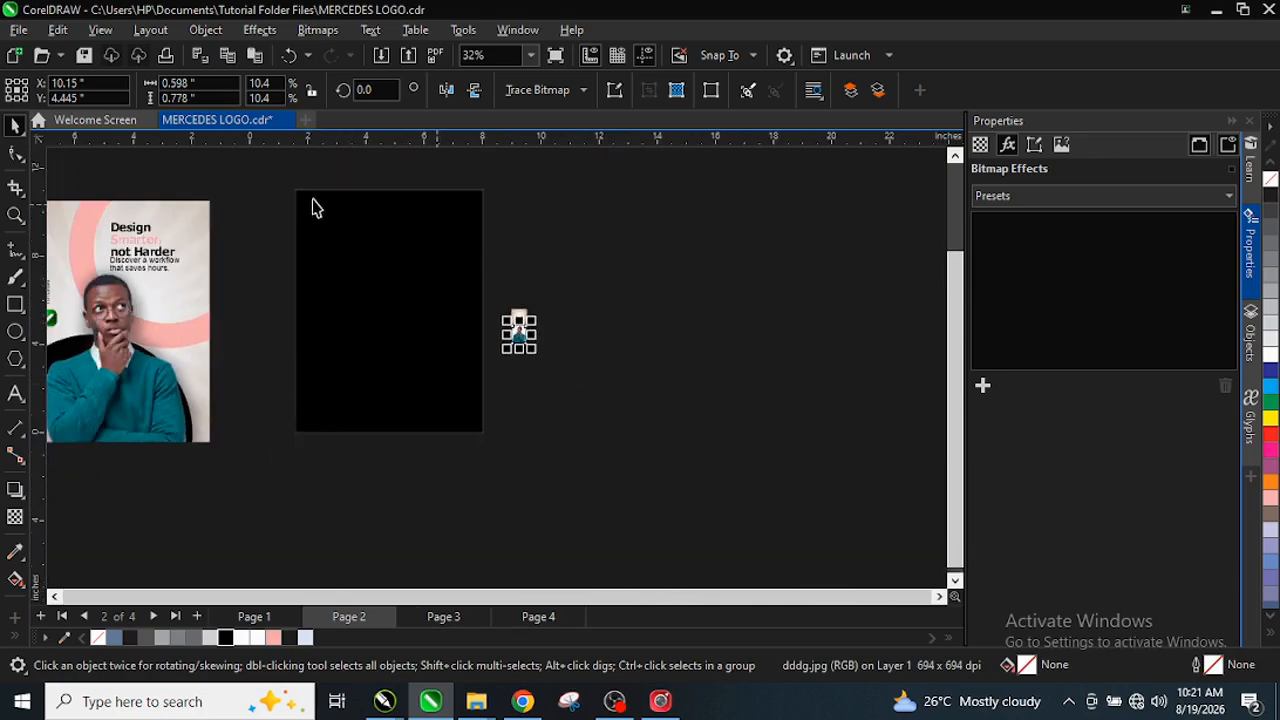
Move the sunburst image onto the black rectangle and enlarge it to about 10.67 inches square.
scroll(323, 209, up, 1)
drag(617, 380, 566, 148)
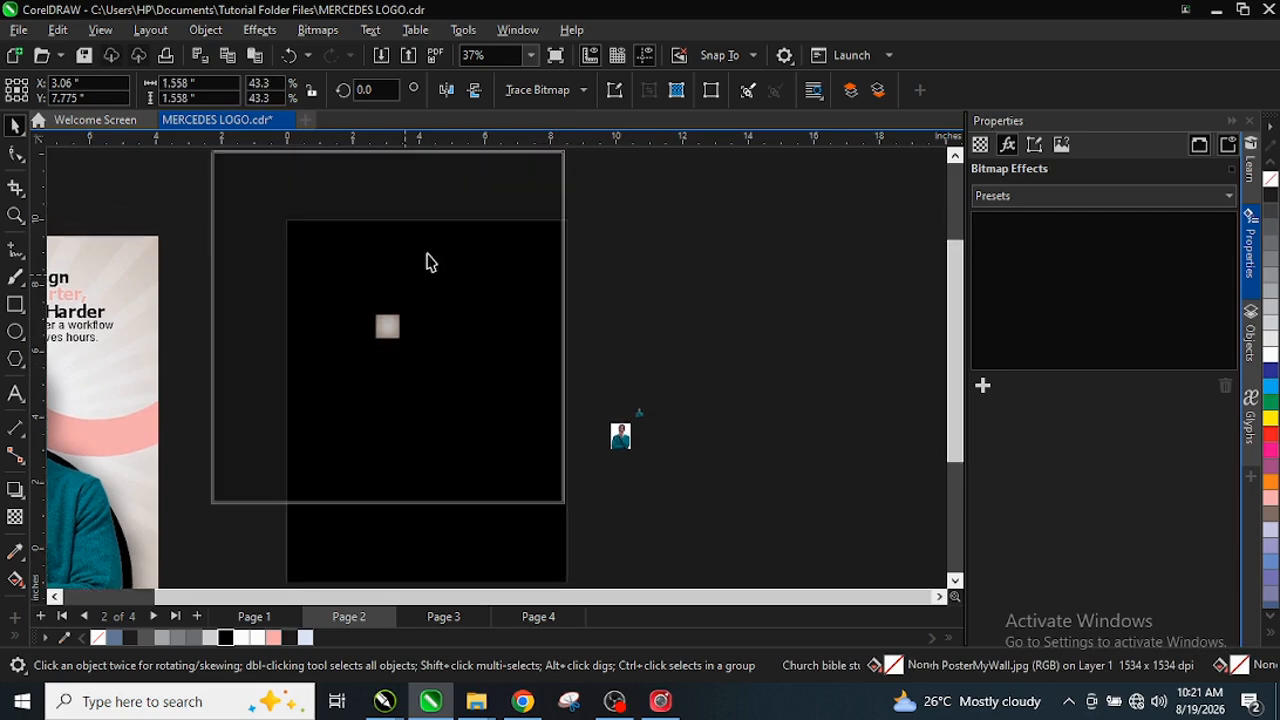
drag(427, 256, 458, 302)
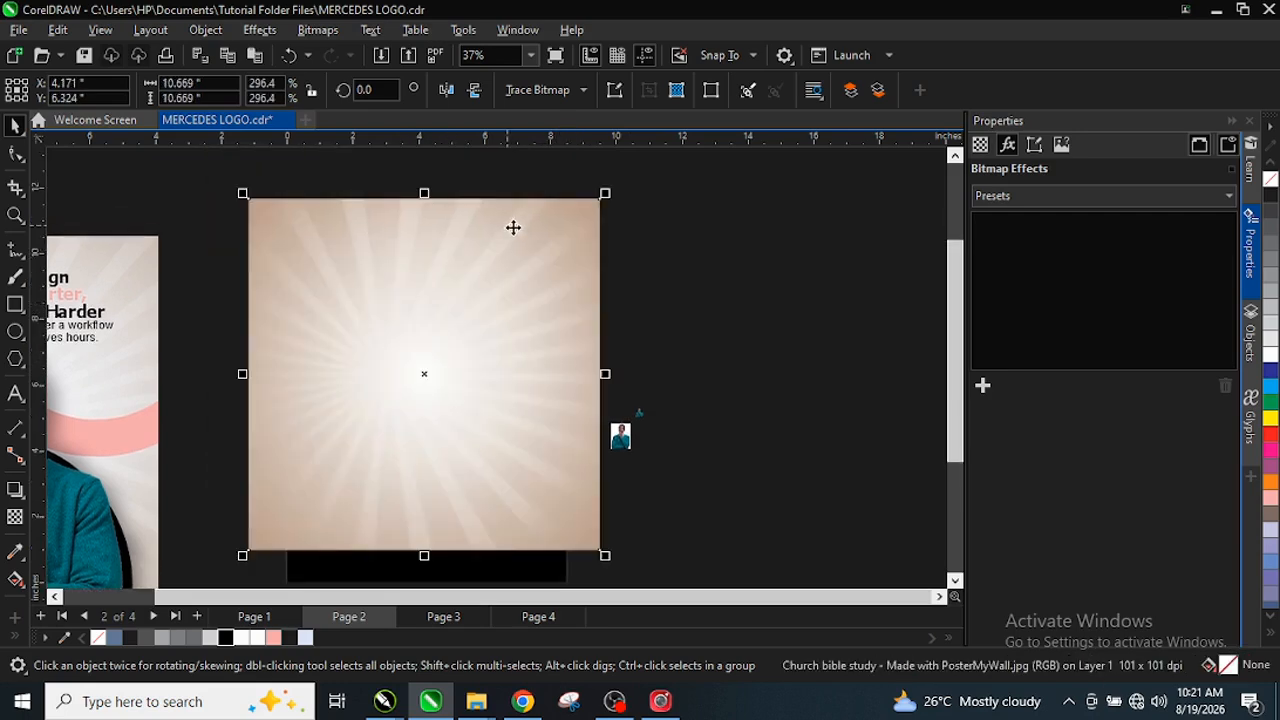
click(434, 531)
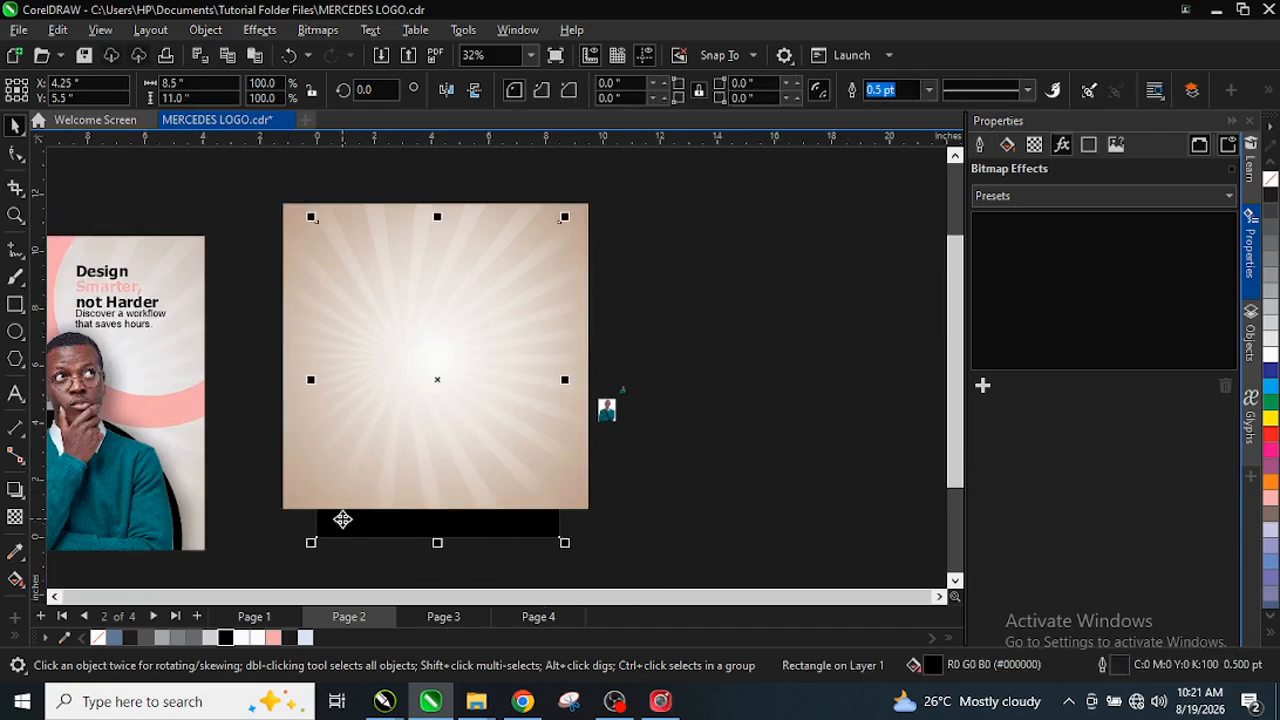
scroll(346, 531, up, 1)
scroll(428, 477, down, 2)
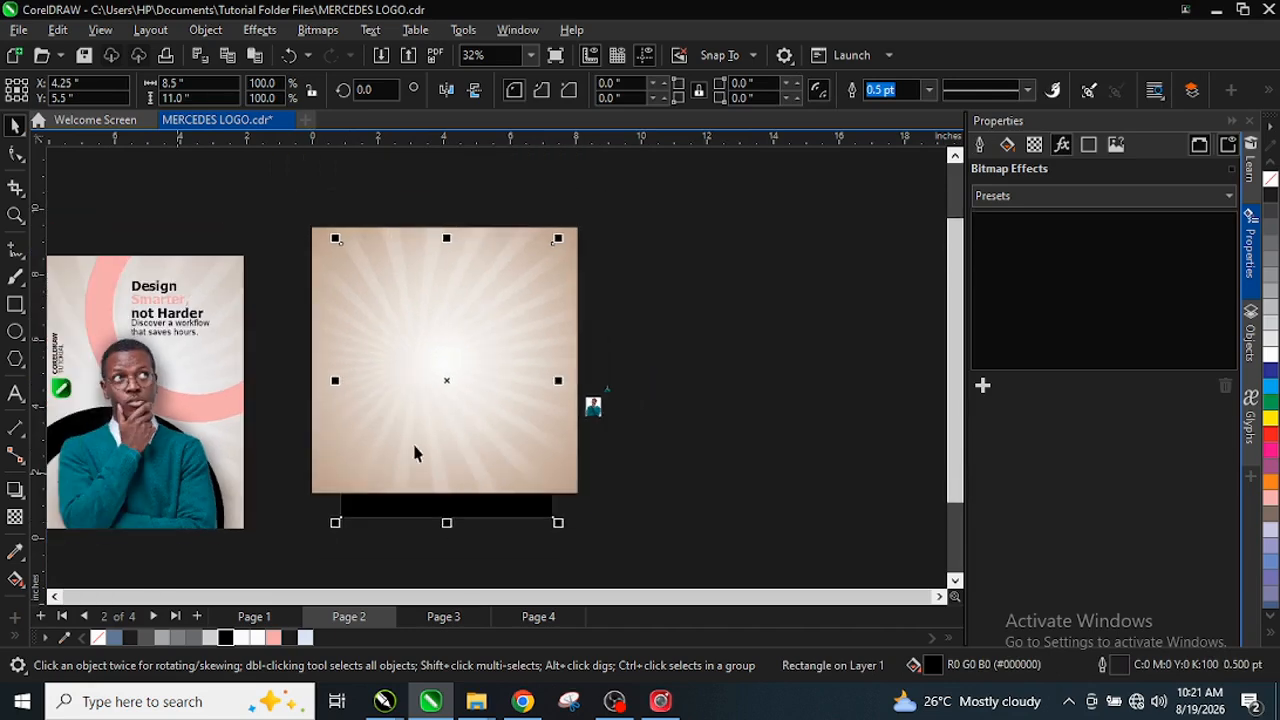
Enlarge the white-background photo of the man to about 2.0 by 2.6 inches and place it beside the page's lower right corner.
scroll(590, 405, up, 5)
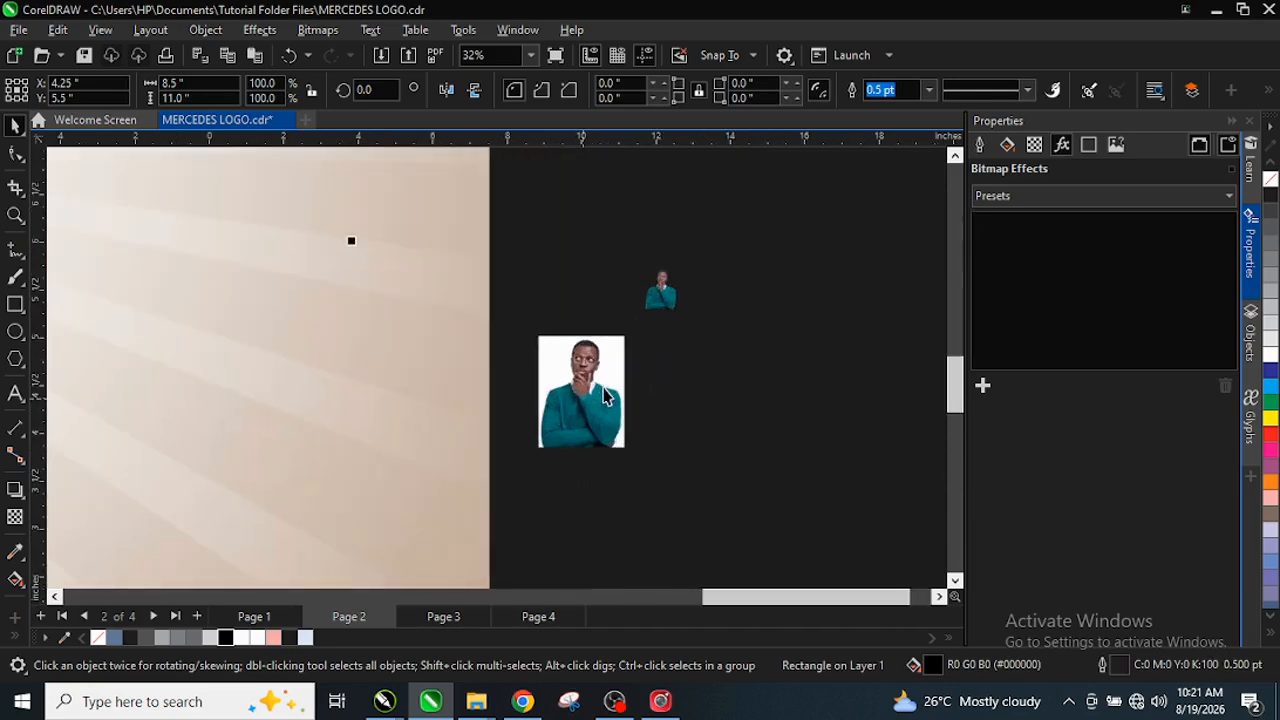
scroll(595, 388, down, 1)
click(595, 398)
drag(629, 327, 660, 237)
scroll(640, 270, down, 3)
drag(636, 315, 640, 448)
scroll(600, 486, up, 2)
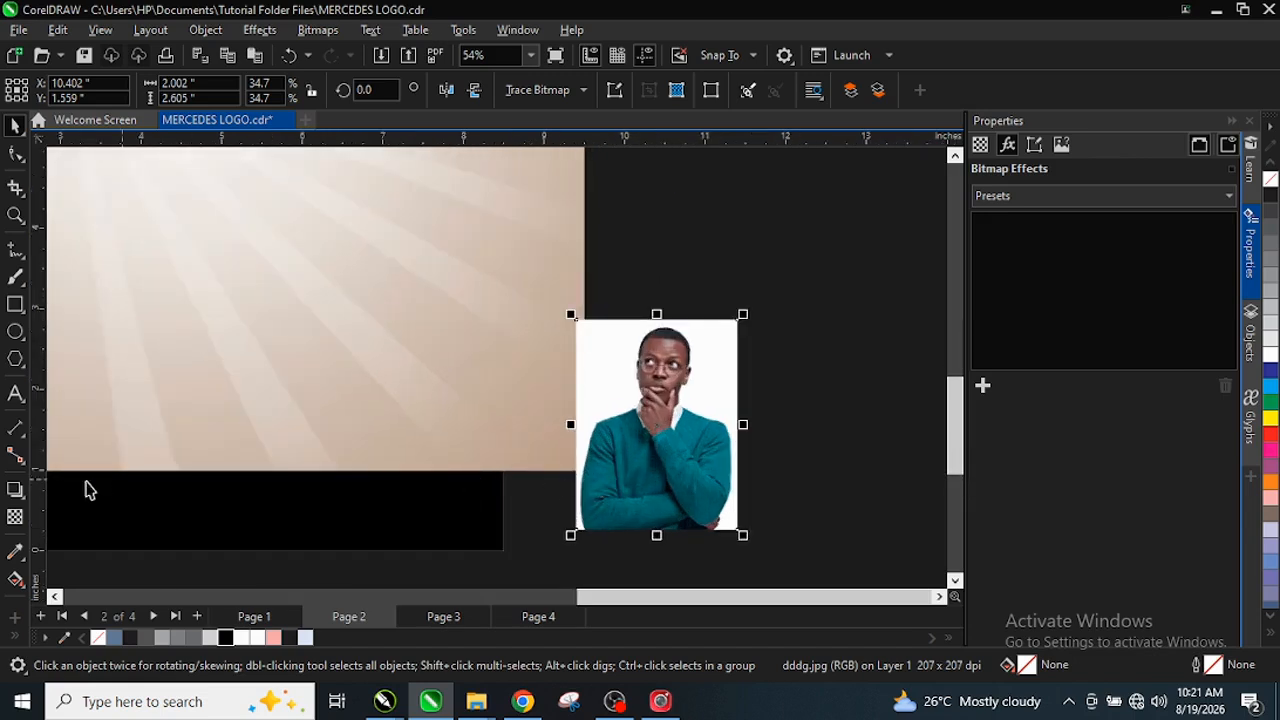
Sample the pale shirt-collar color from the man's photo with the Color Eyedropper and apply it to the black page rectangle.
click(15, 553)
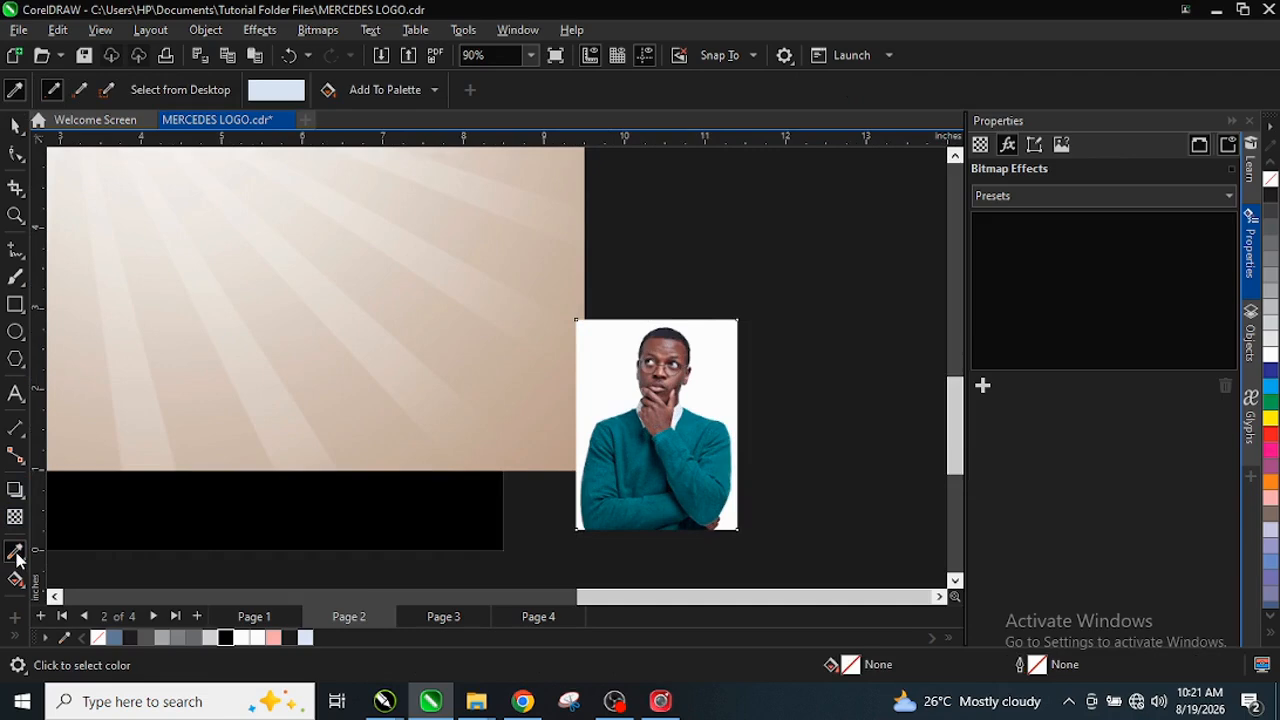
click(680, 410)
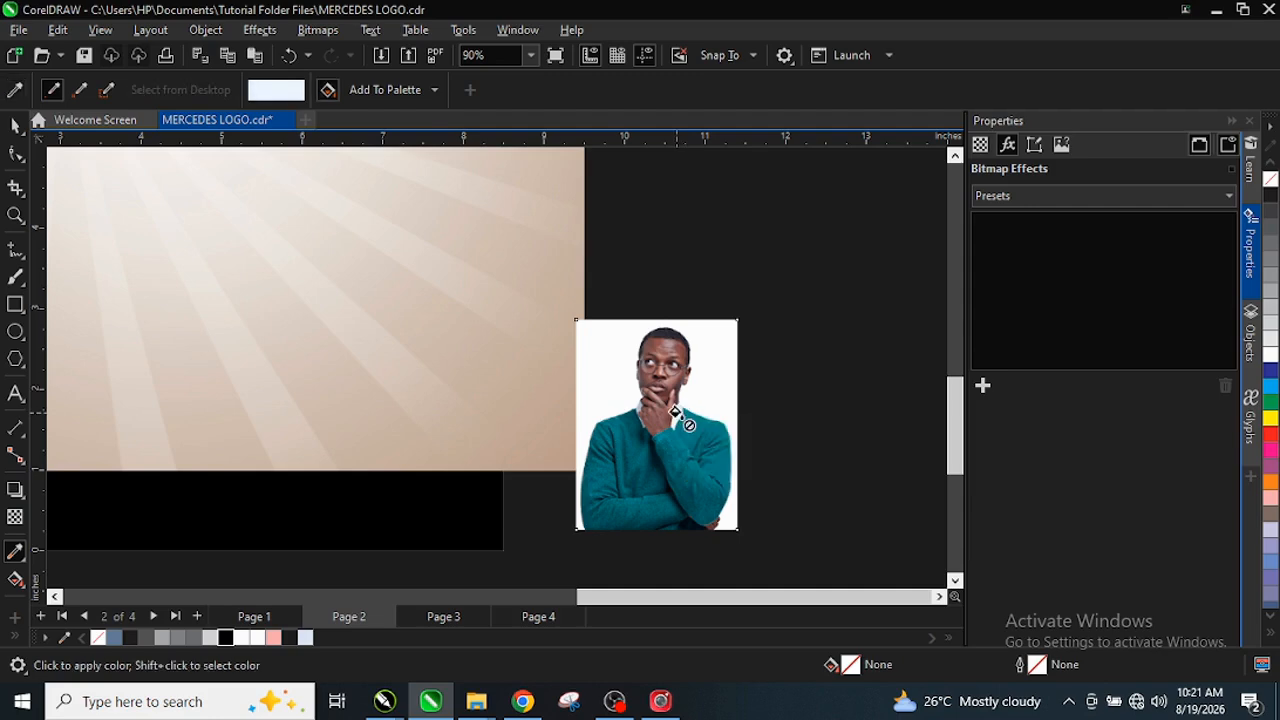
click(430, 500)
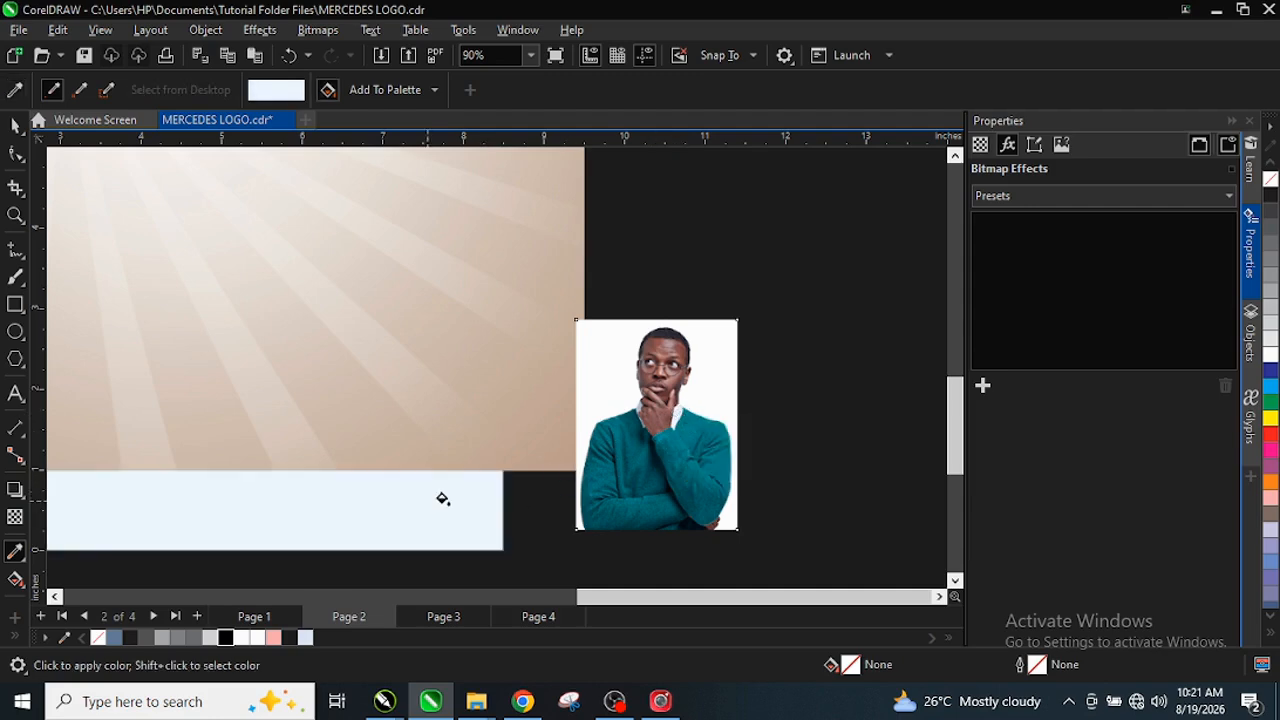
key(space)
Move the sunburst image down so it covers the lower part of the page rectangle.
scroll(547, 450, down, 3)
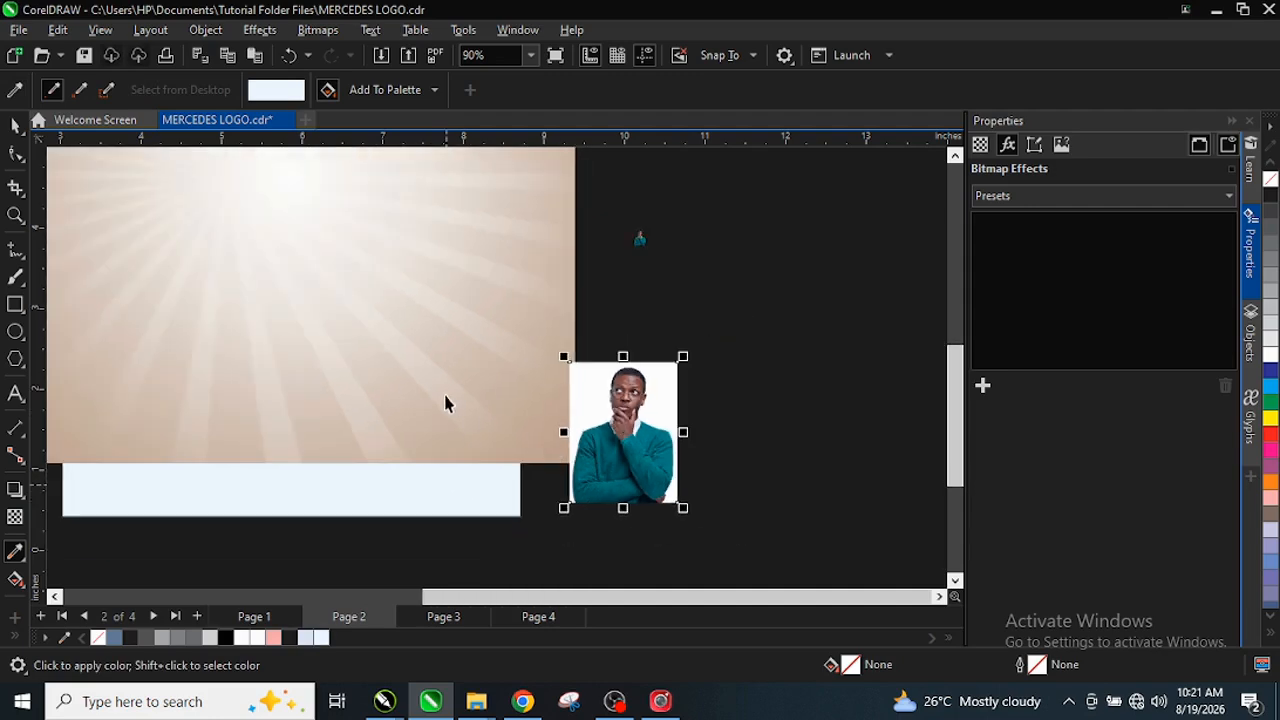
scroll(377, 334, down, 3)
click(378, 330)
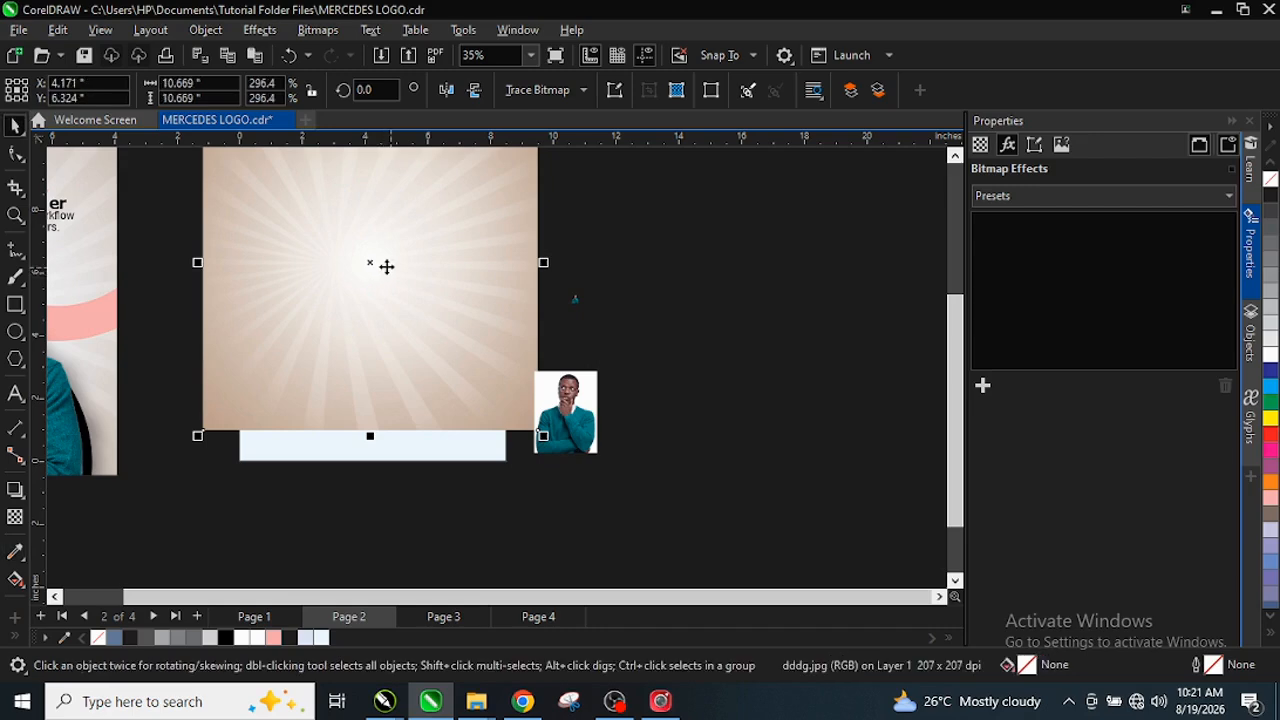
drag(389, 280, 383, 346)
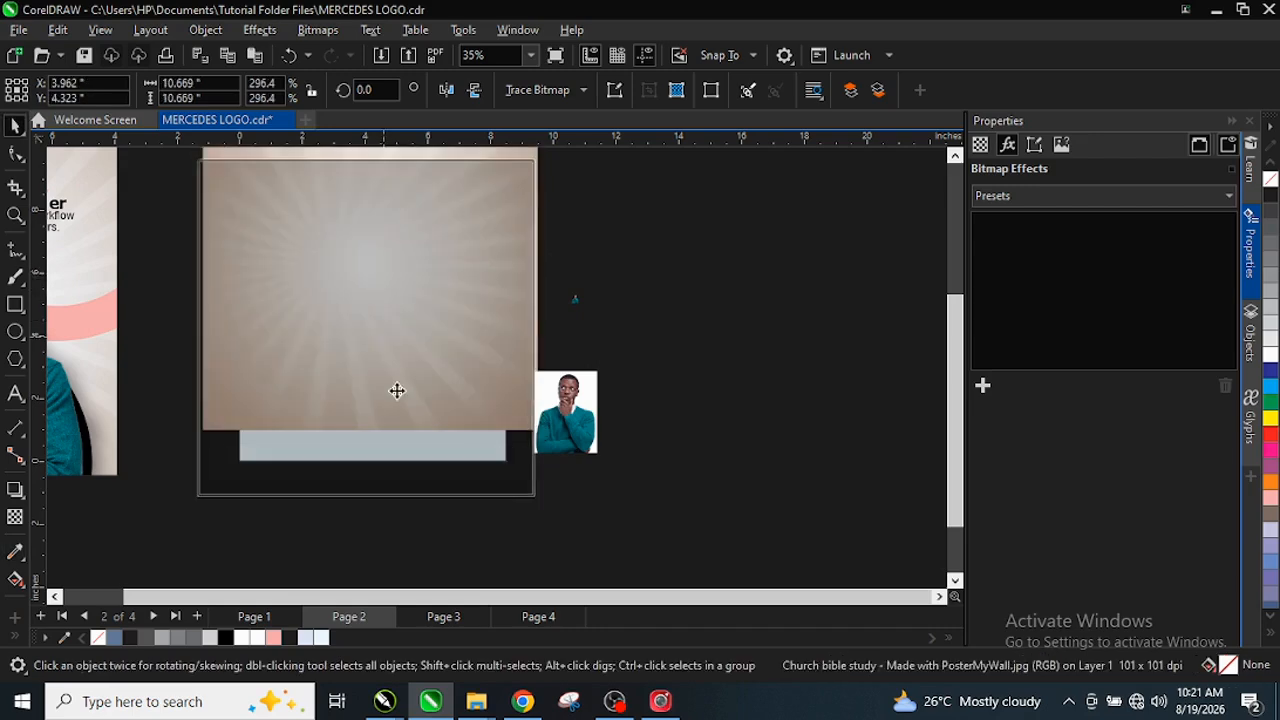
PowerClip the sunburst image inside the pale page rectangle.
scroll(397, 390, down, 1)
scroll(389, 306, down, 1)
right_click(389, 306)
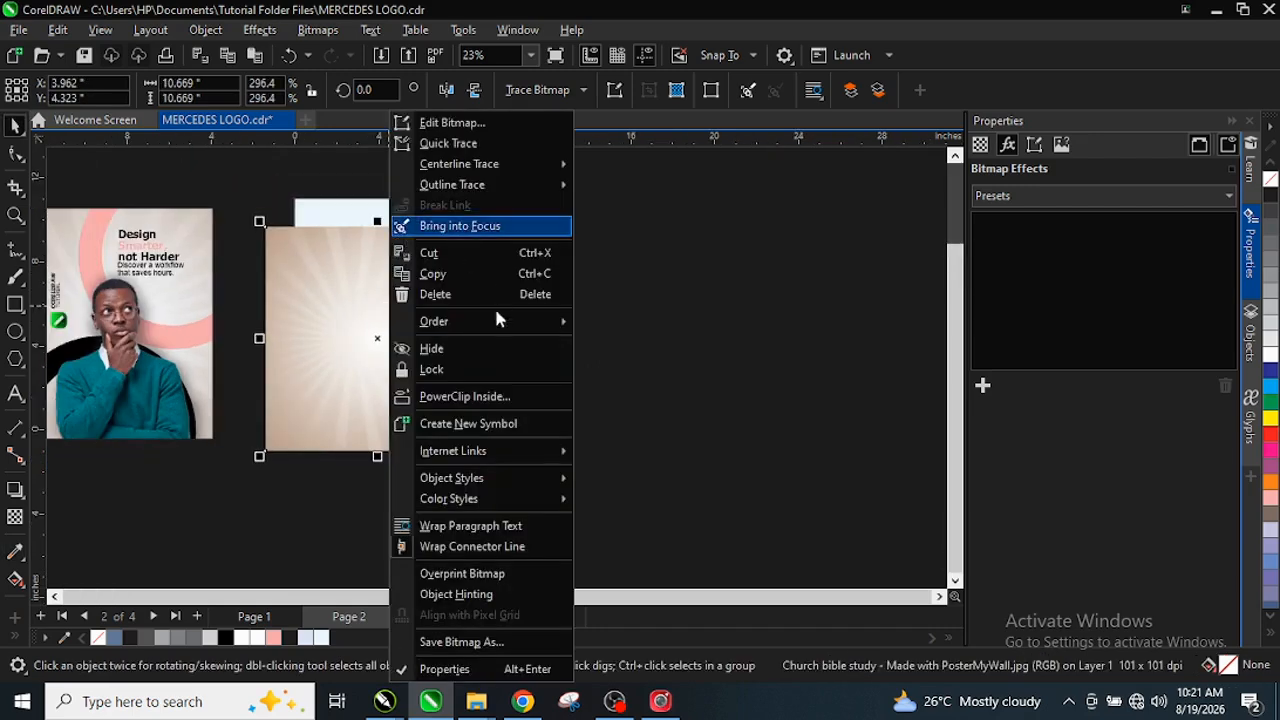
click(476, 397)
click(400, 212)
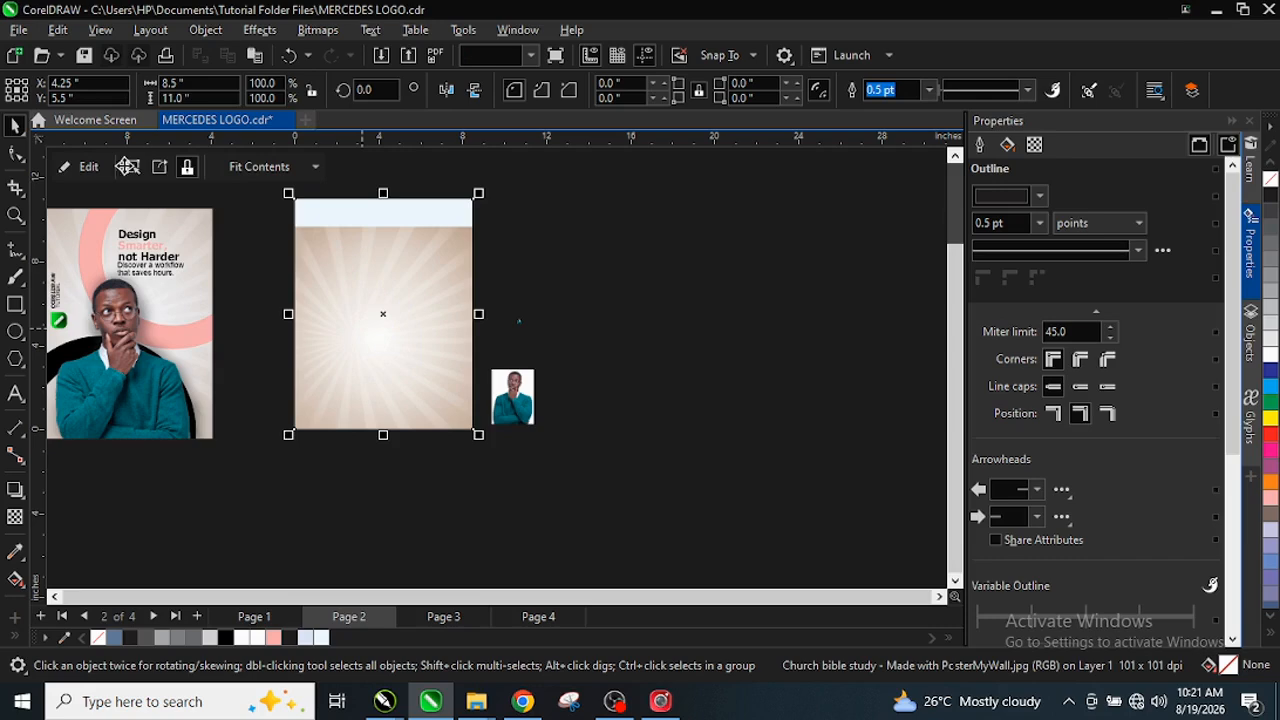
Edit the PowerClip contents, enlarging the sunburst to about 12.95 inches square and repositioning it to cover the whole frame.
click(84, 172)
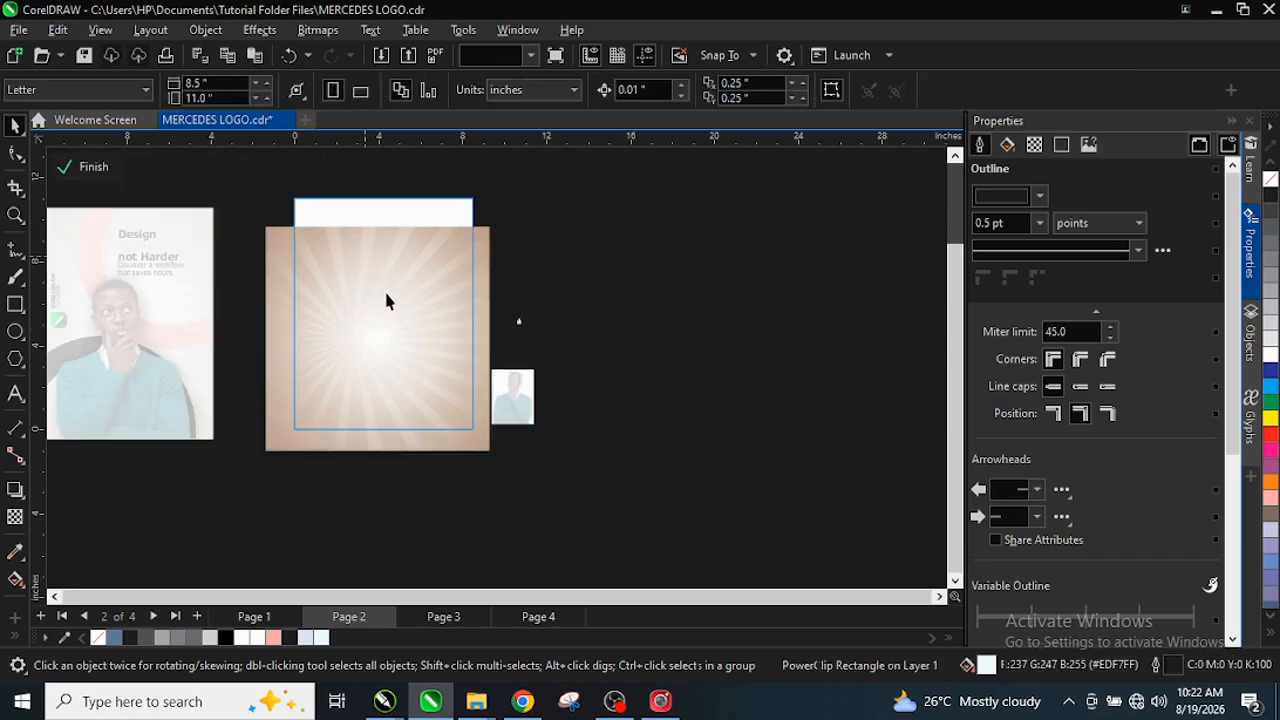
drag(496, 220, 527, 160)
drag(397, 309, 400, 270)
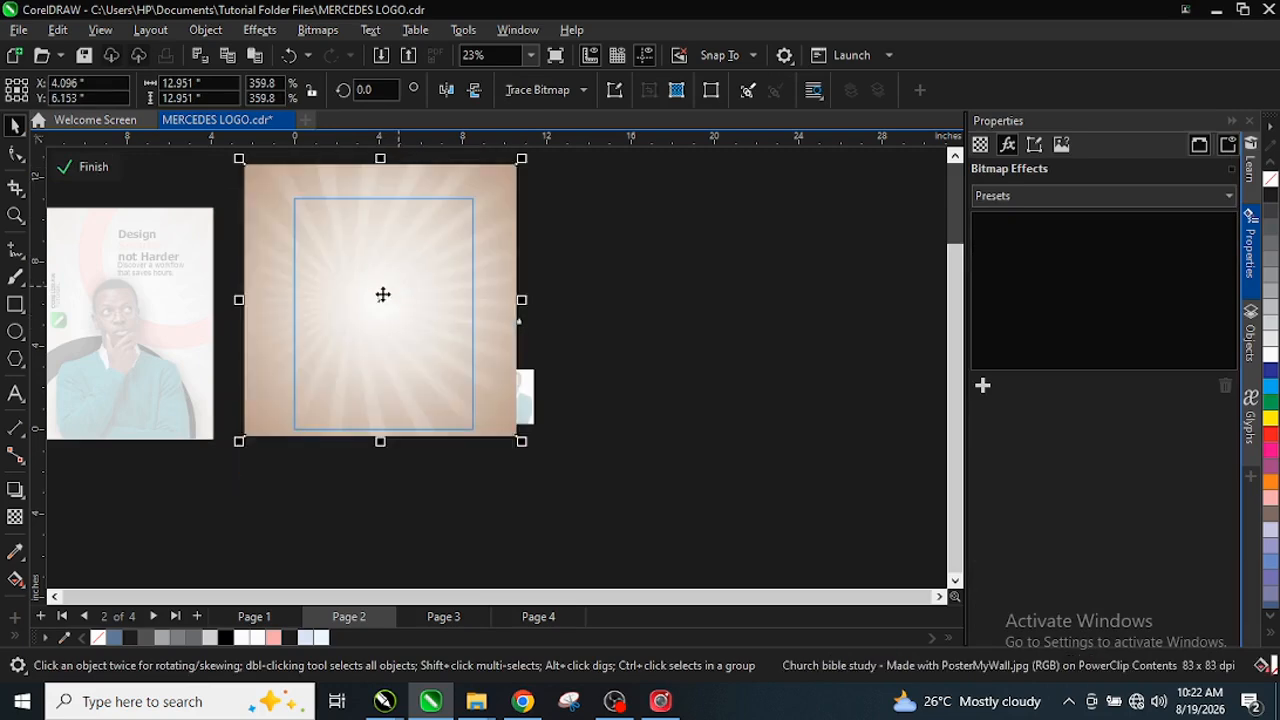
Apply a uniform transparency of 25 to the sunburst image and finish editing the PowerClip contents.
click(15, 517)
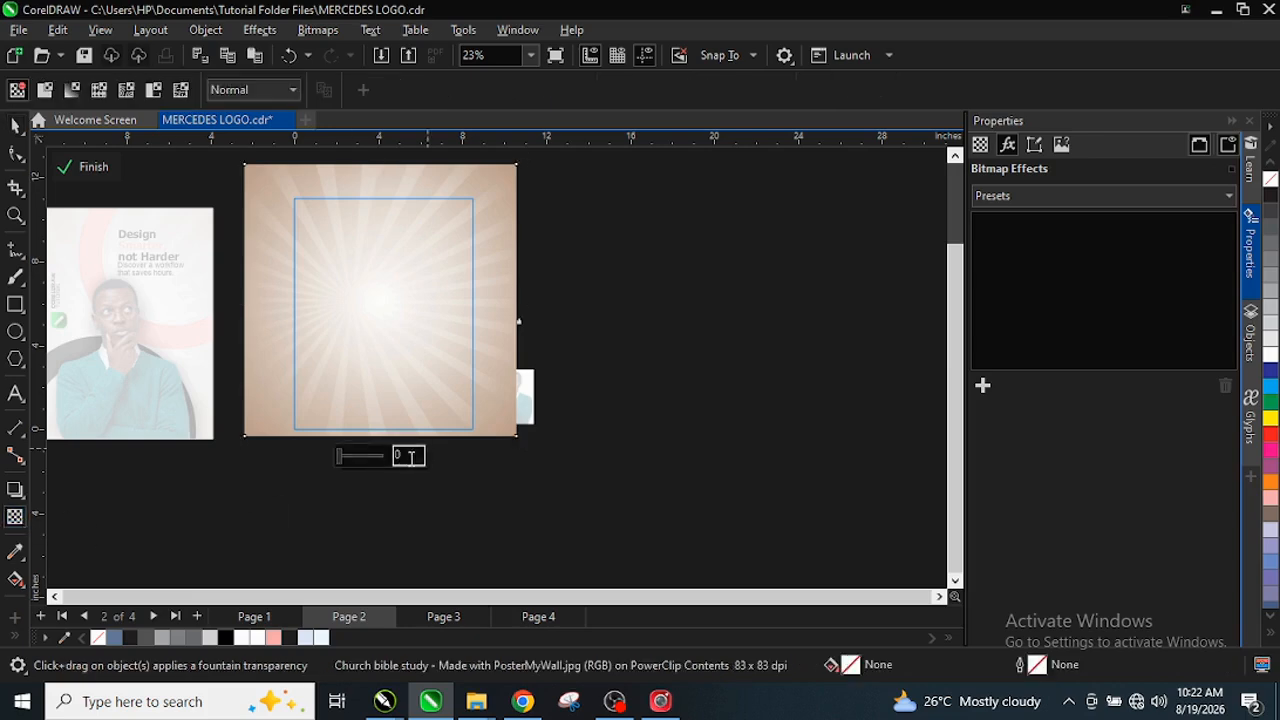
click(400, 456)
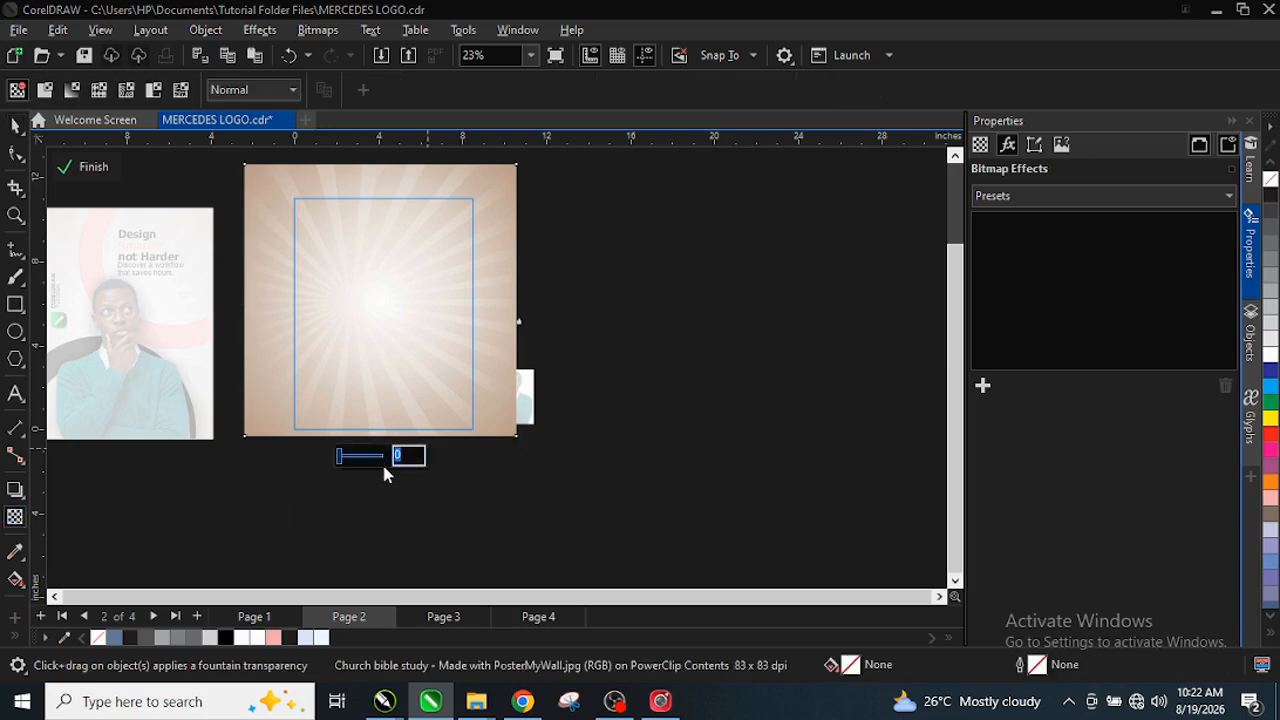
text(25)
key(Return)
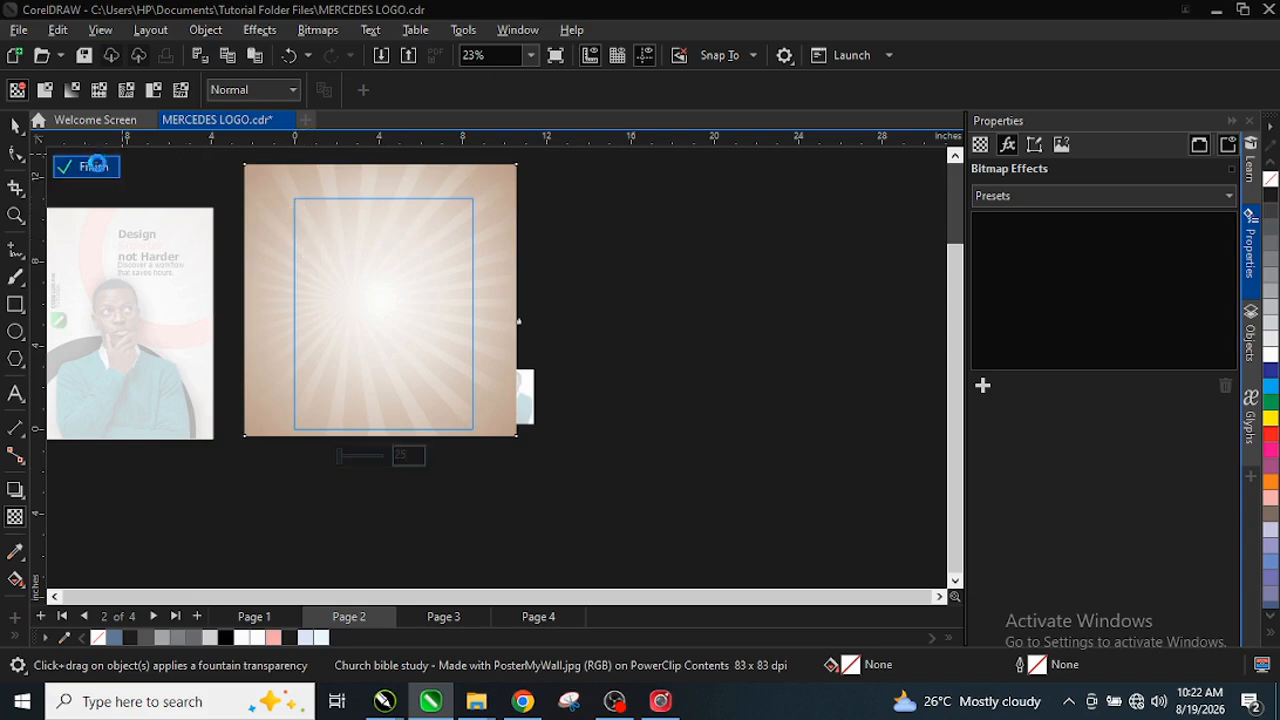
click(95, 163)
click(404, 287)
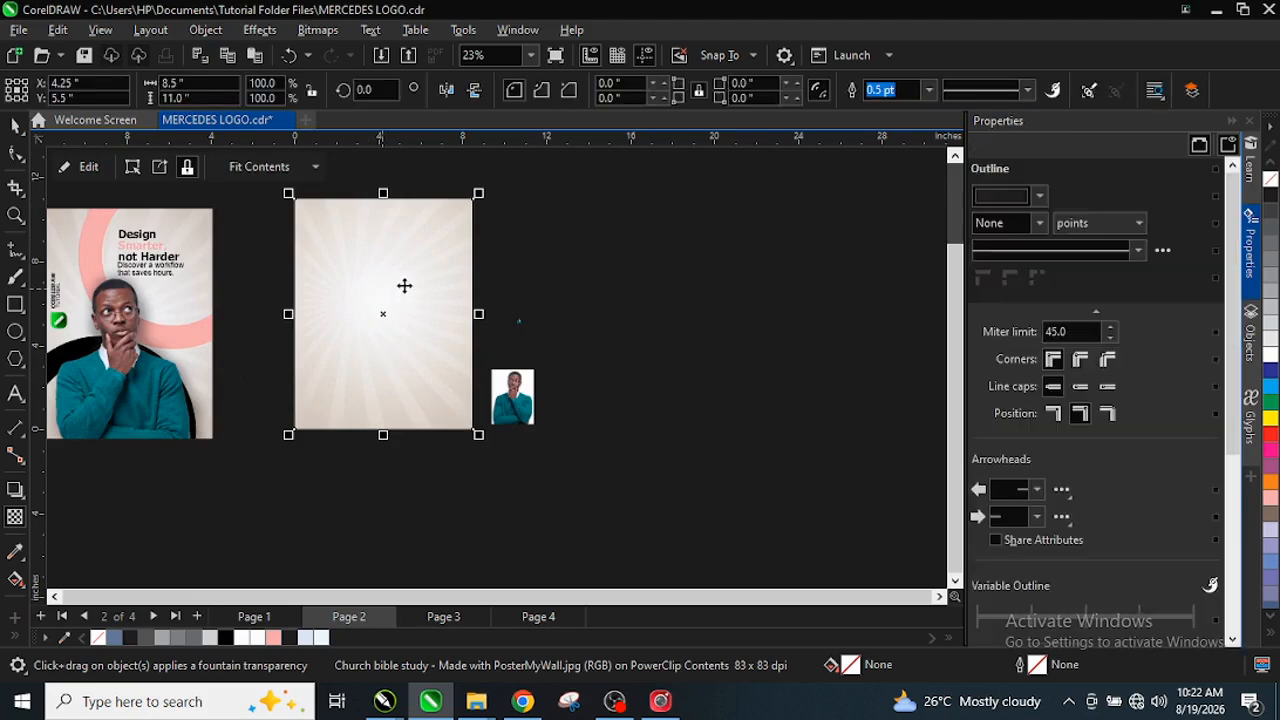
Draw a circle about 7.43 inches wide over the upper page and add a concentric copy about 5.82 inches wide.
scroll(470, 320, up, 2)
scroll(480, 331, down, 2)
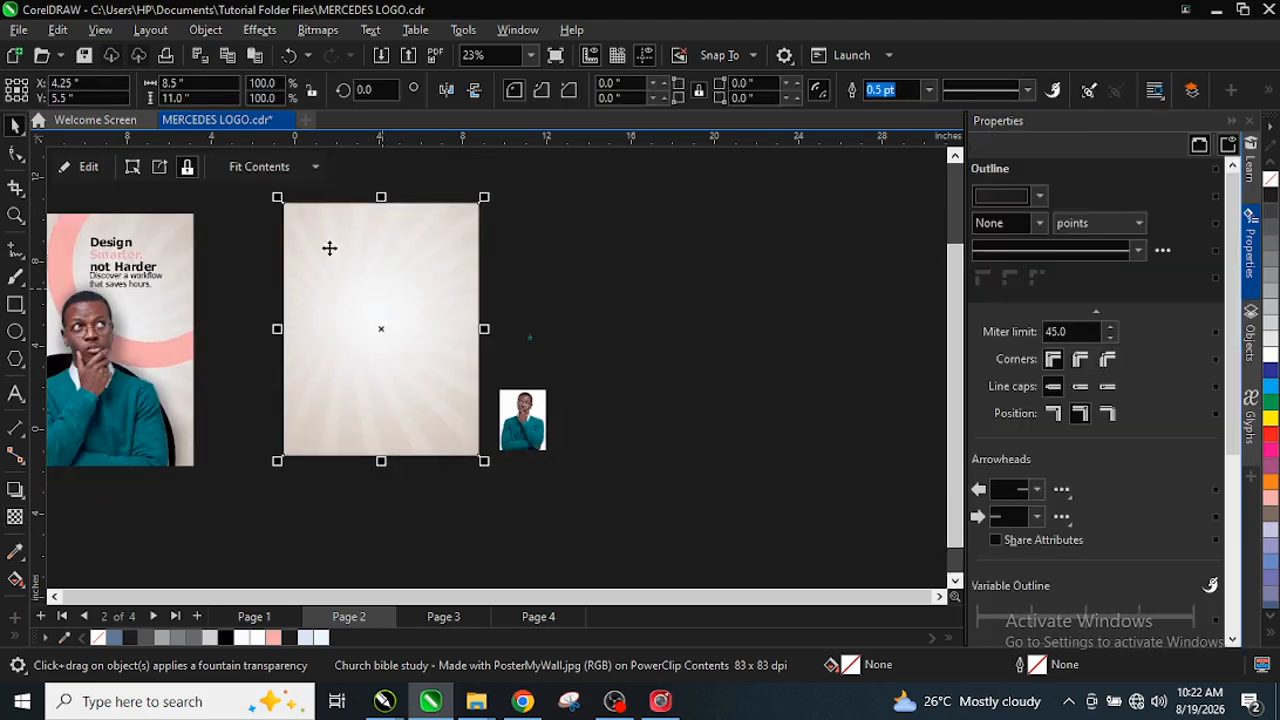
scroll(384, 192, up, 1)
scroll(386, 194, up, 1)
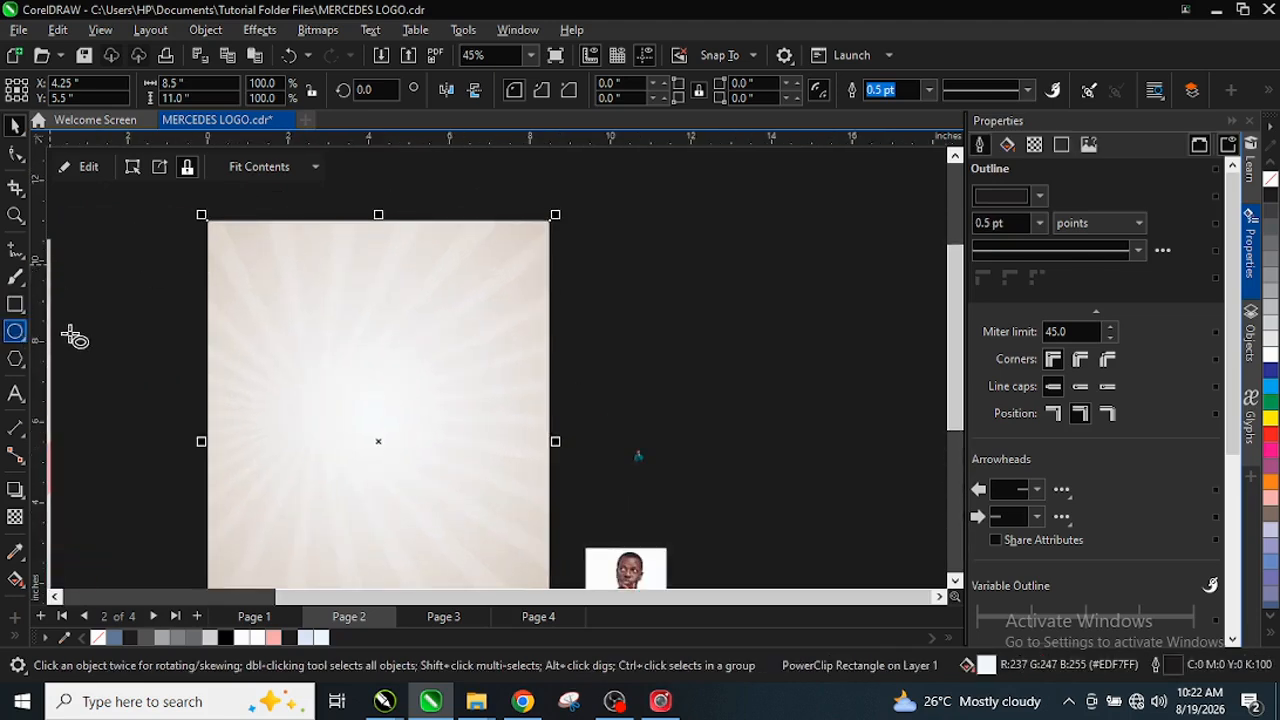
drag(420, 215, 615, 505)
drag(576, 363, 417, 363)
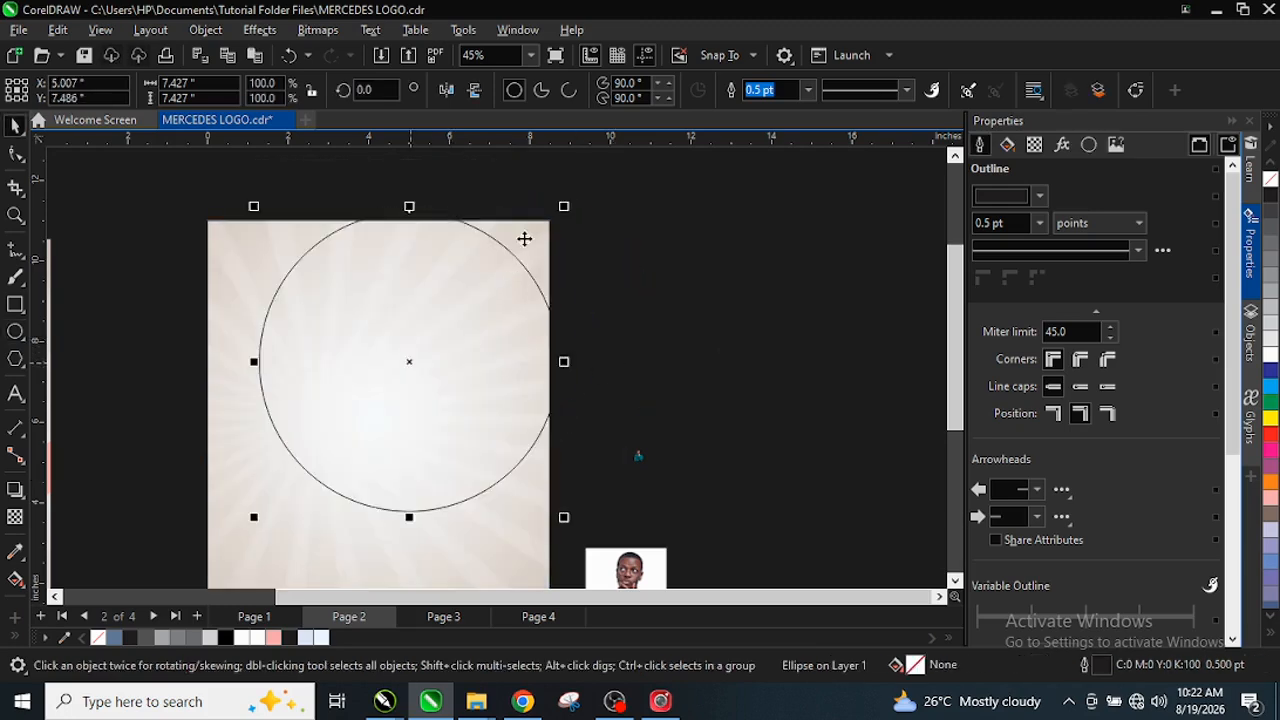
drag(444, 280, 437, 308)
drag(561, 229, 547, 261)
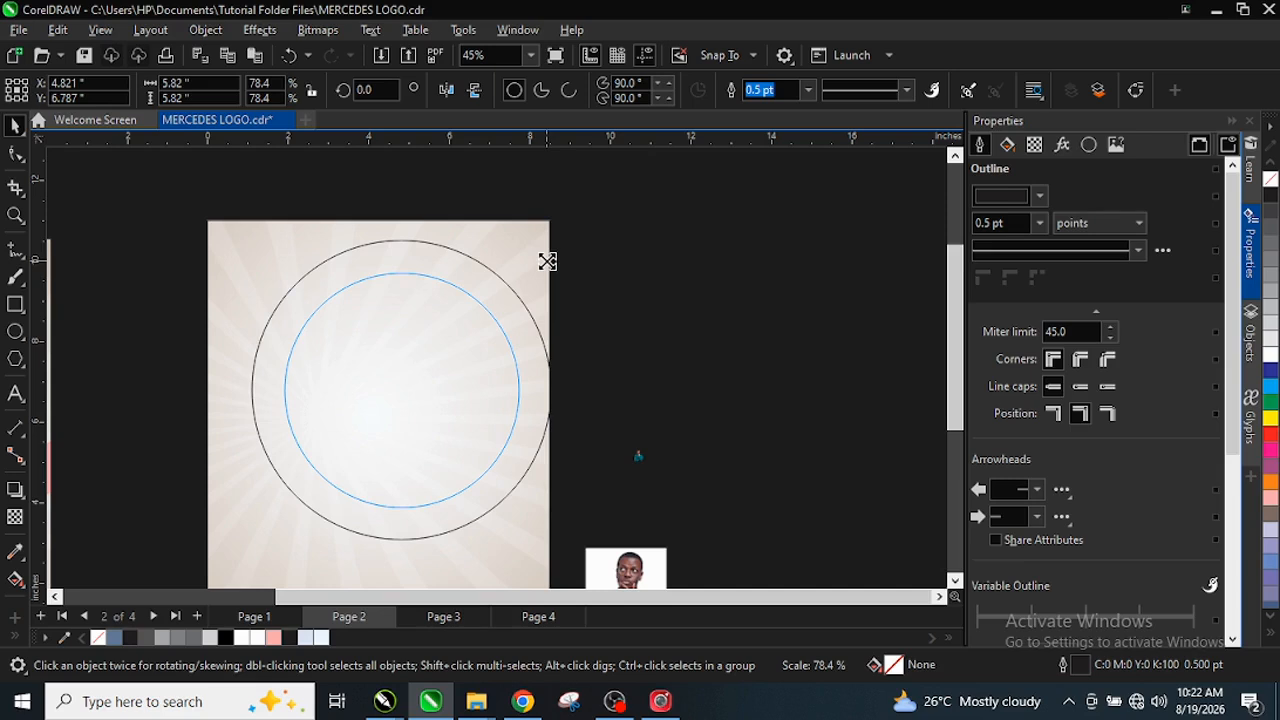
click(547, 262)
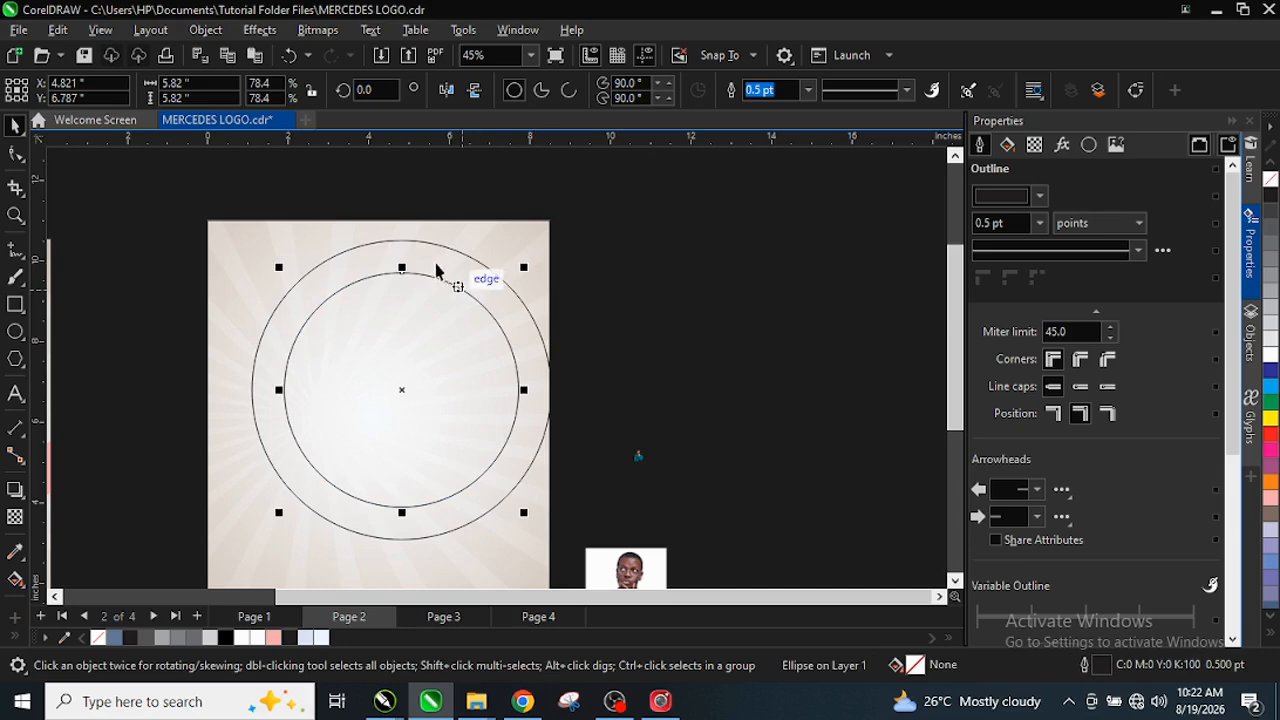
Try a black fill on the inner circle and a pink fill on the outer circle, and undo both fills.
click(588, 210)
click(435, 347)
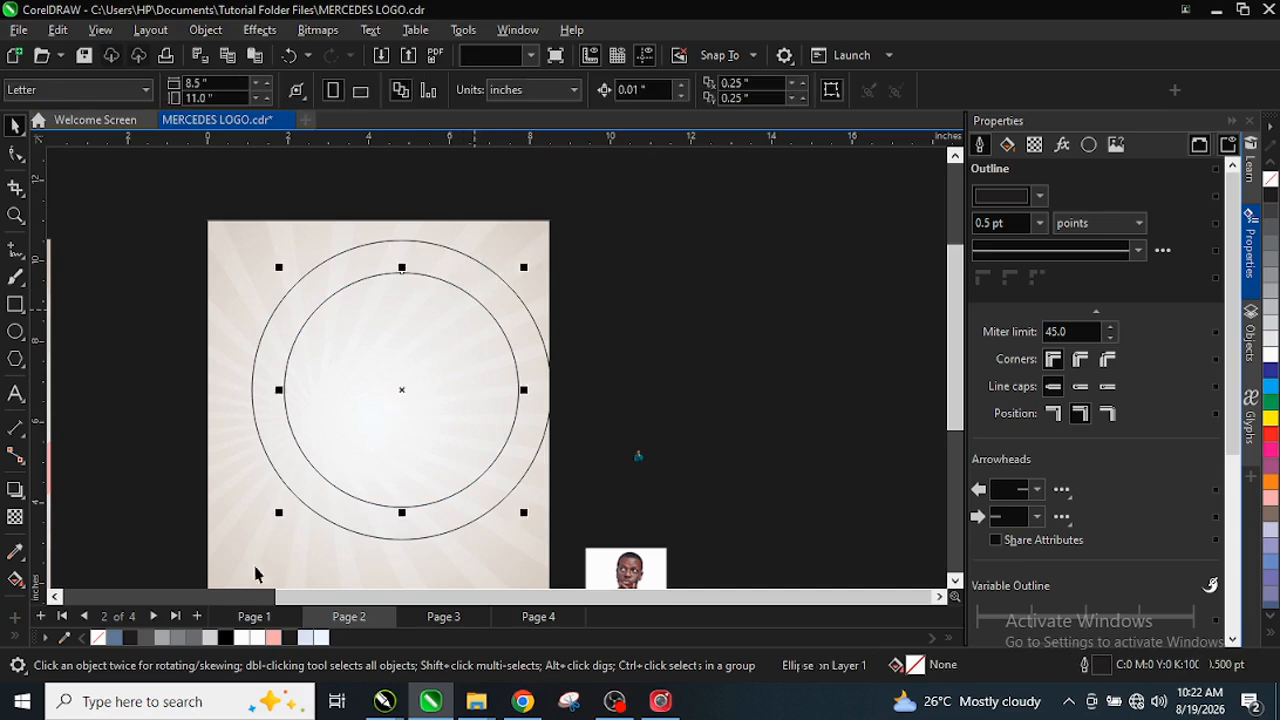
click(225, 639)
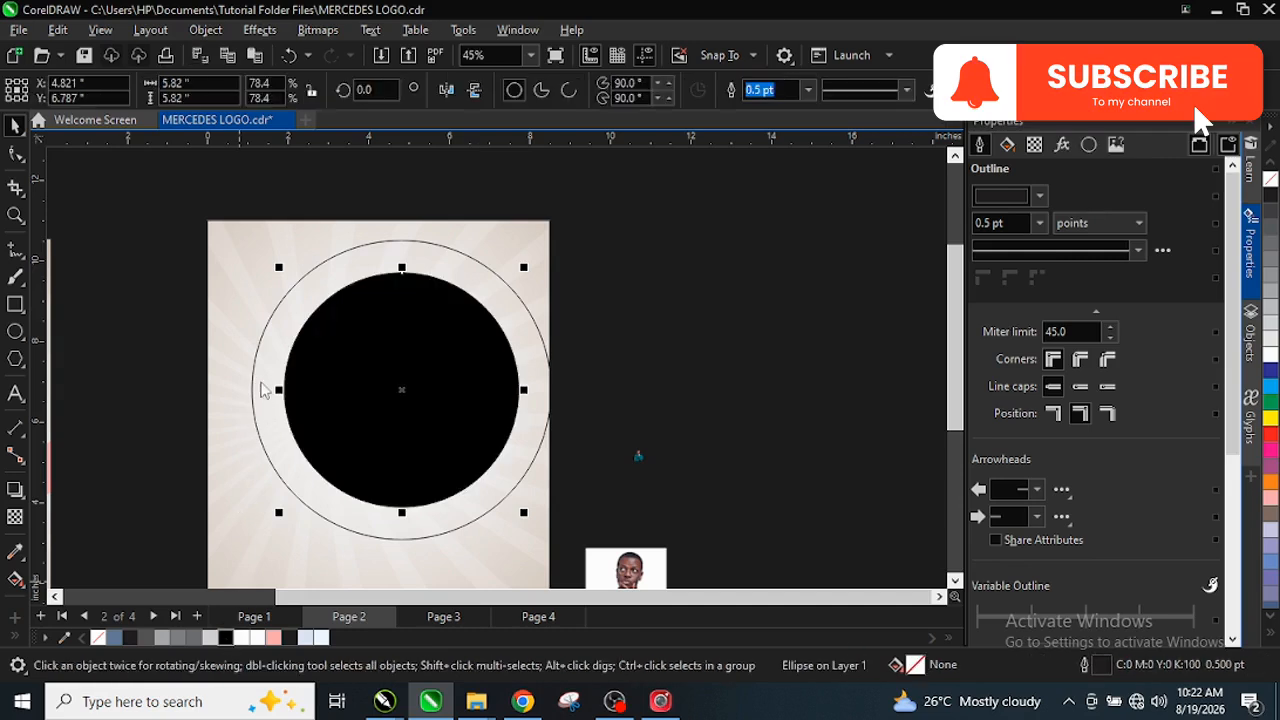
click(260, 395)
click(273, 640)
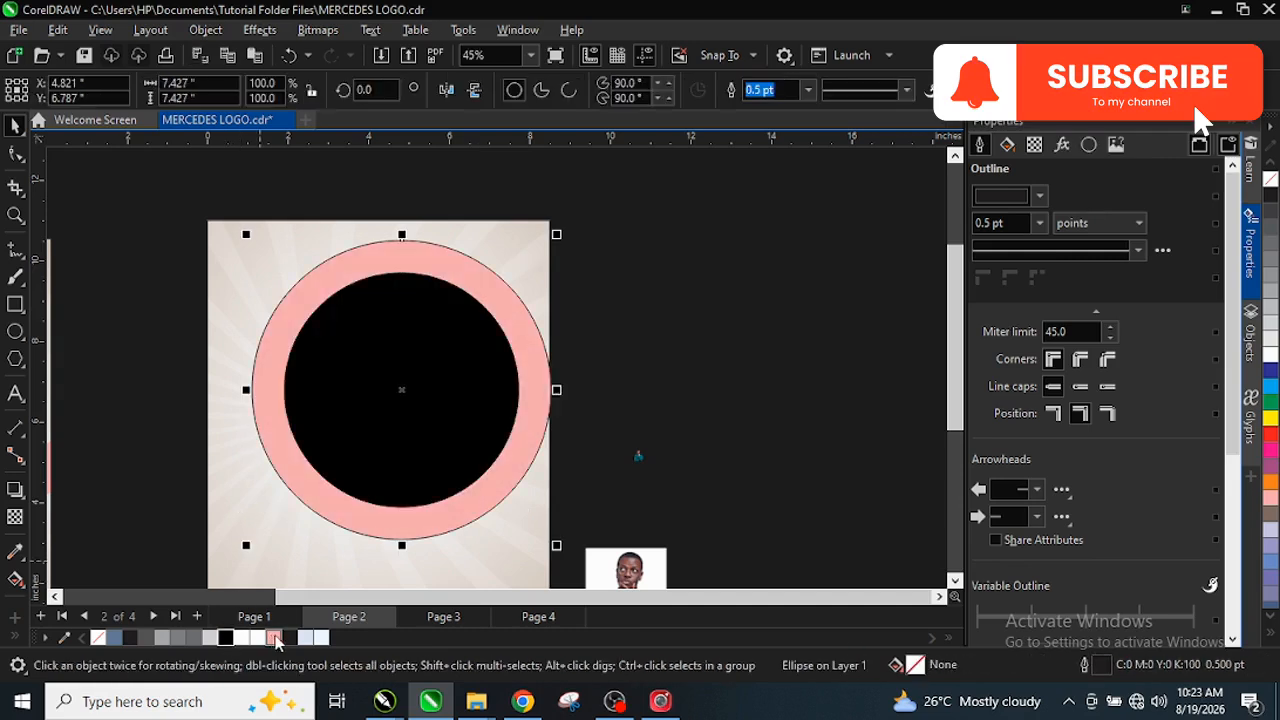
key(ctrl+z)
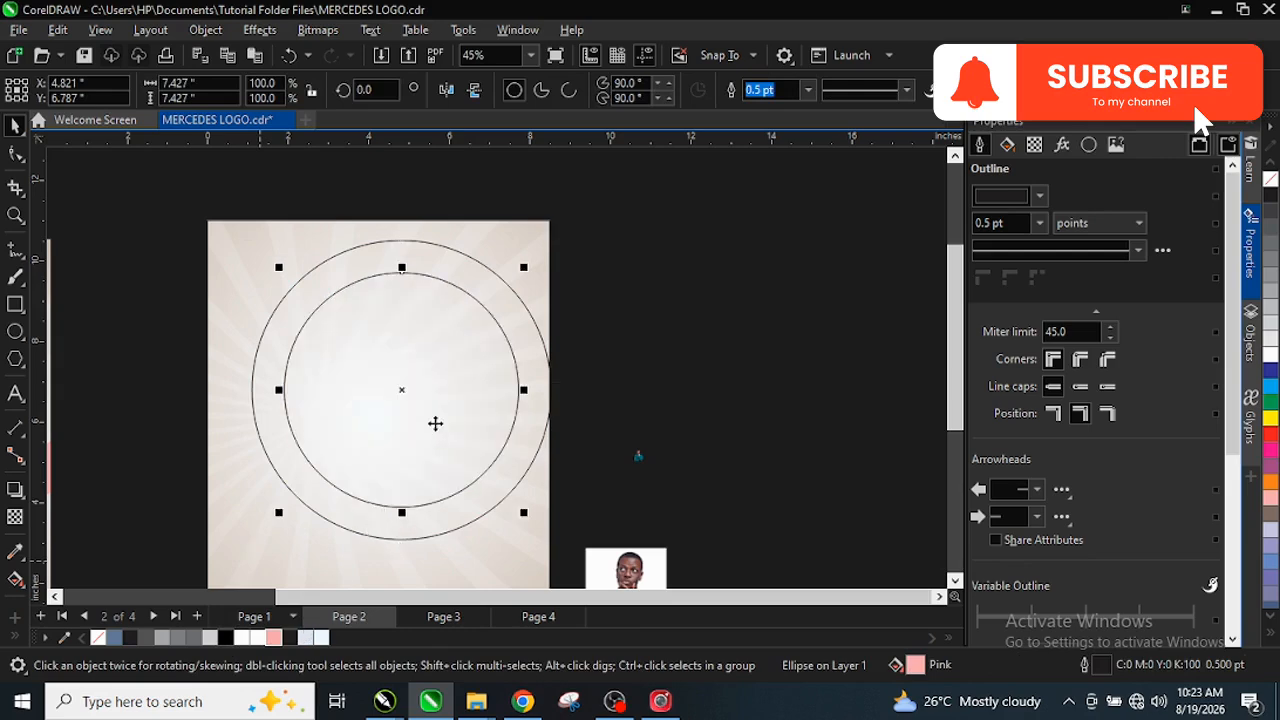
Trim the outer circle with the inner circle and delete the leftover inner circle to leave a ring.
click(329, 286)
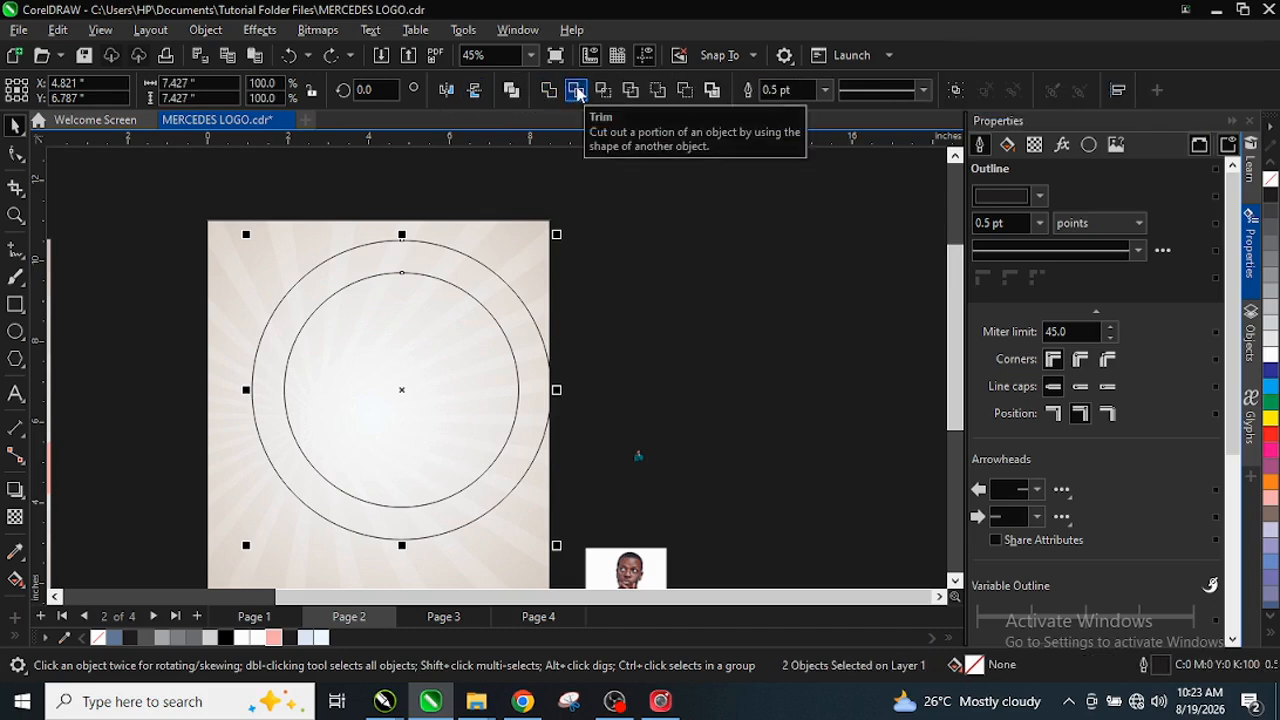
click(577, 91)
click(609, 266)
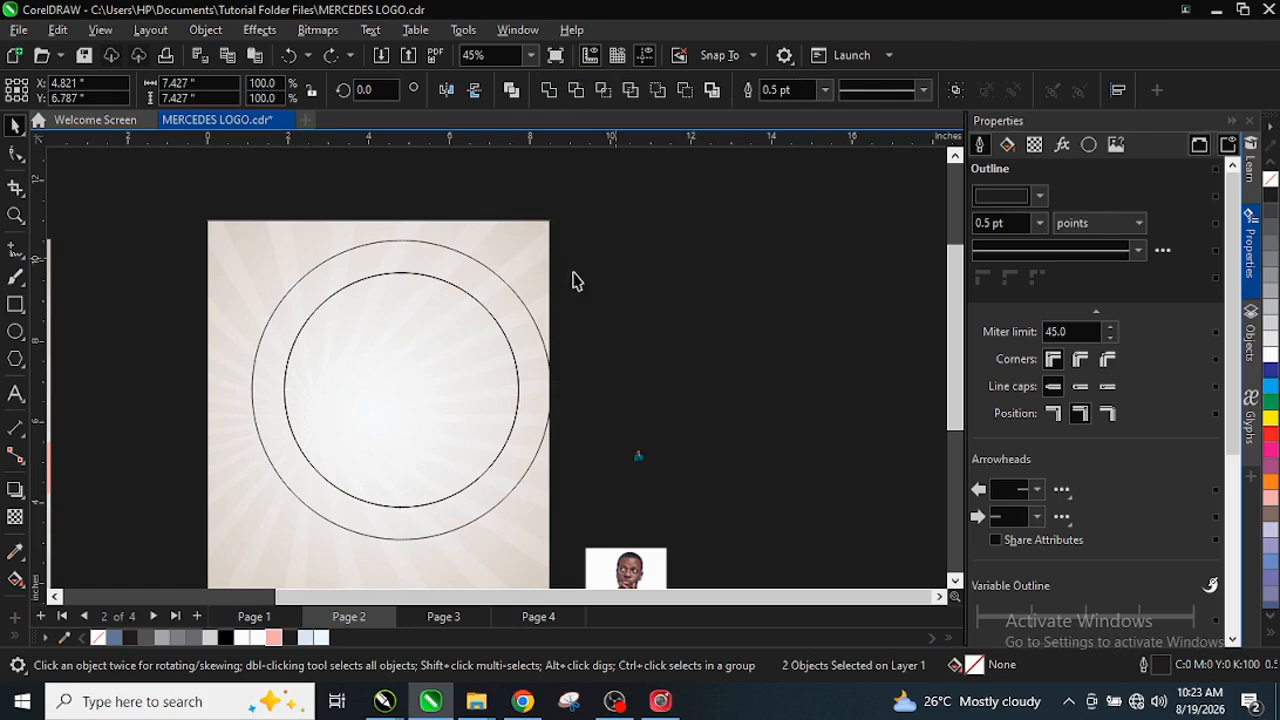
click(434, 343)
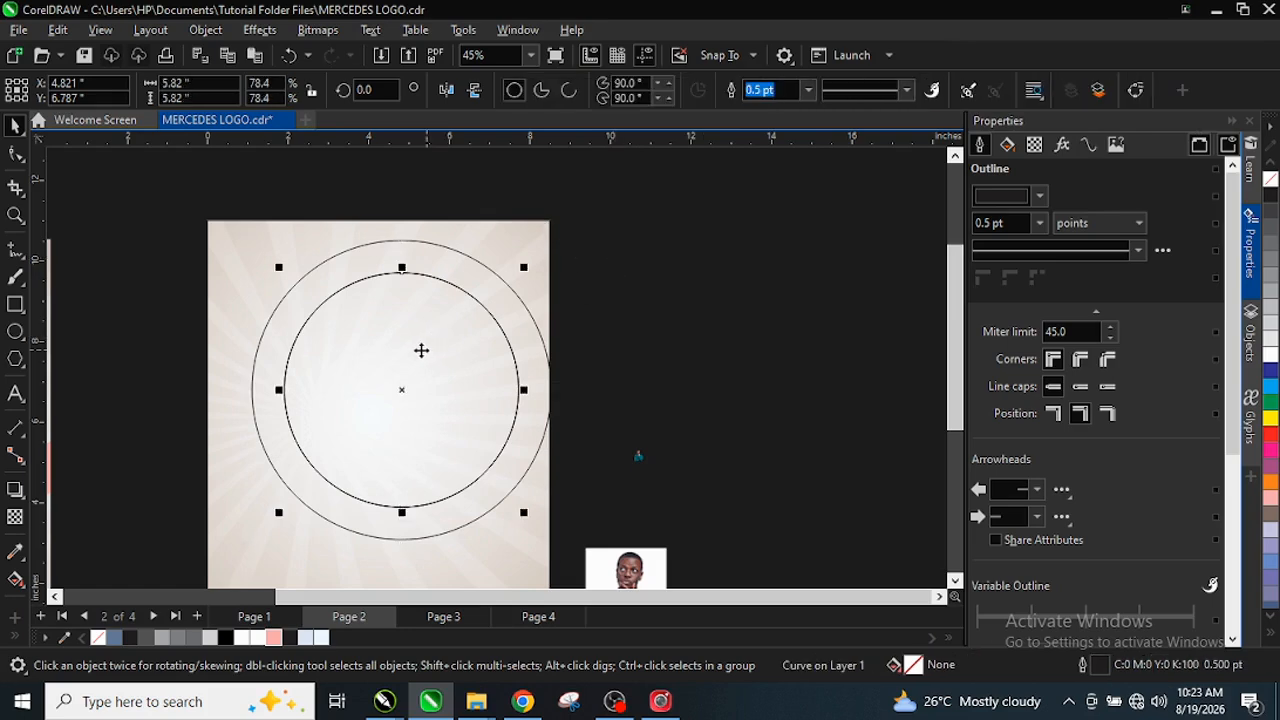
right_click(421, 350)
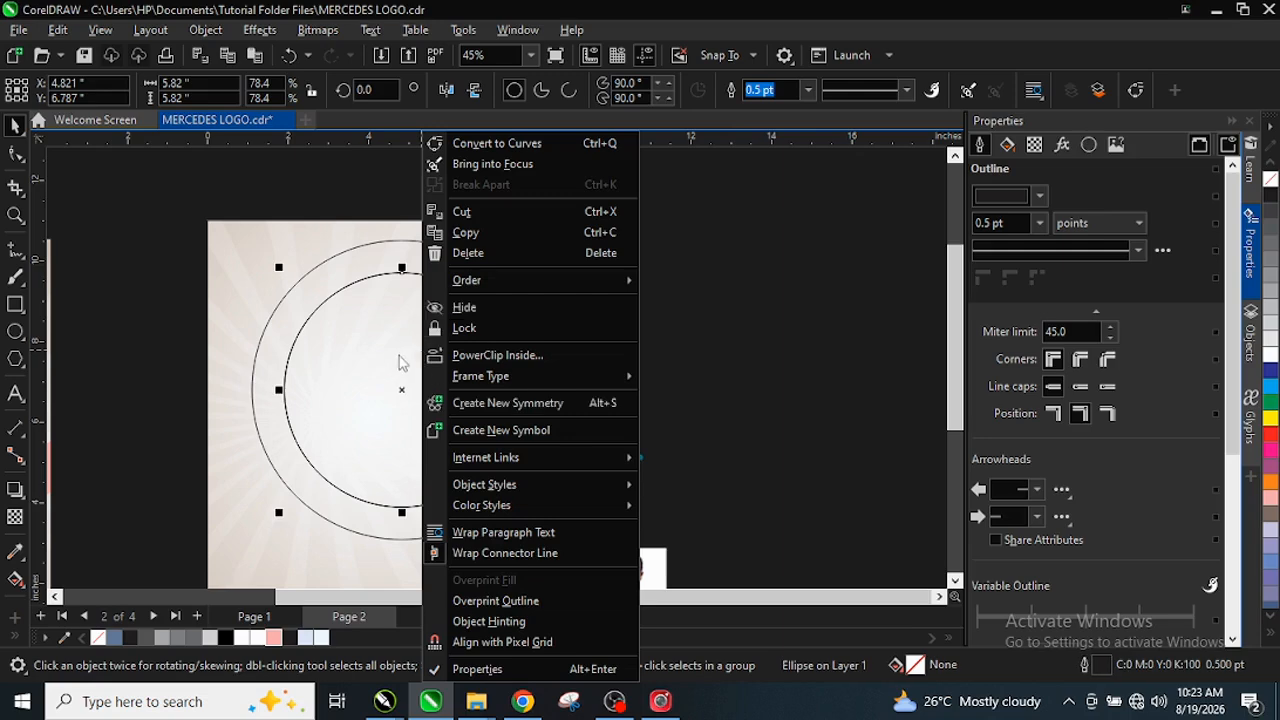
click(466, 253)
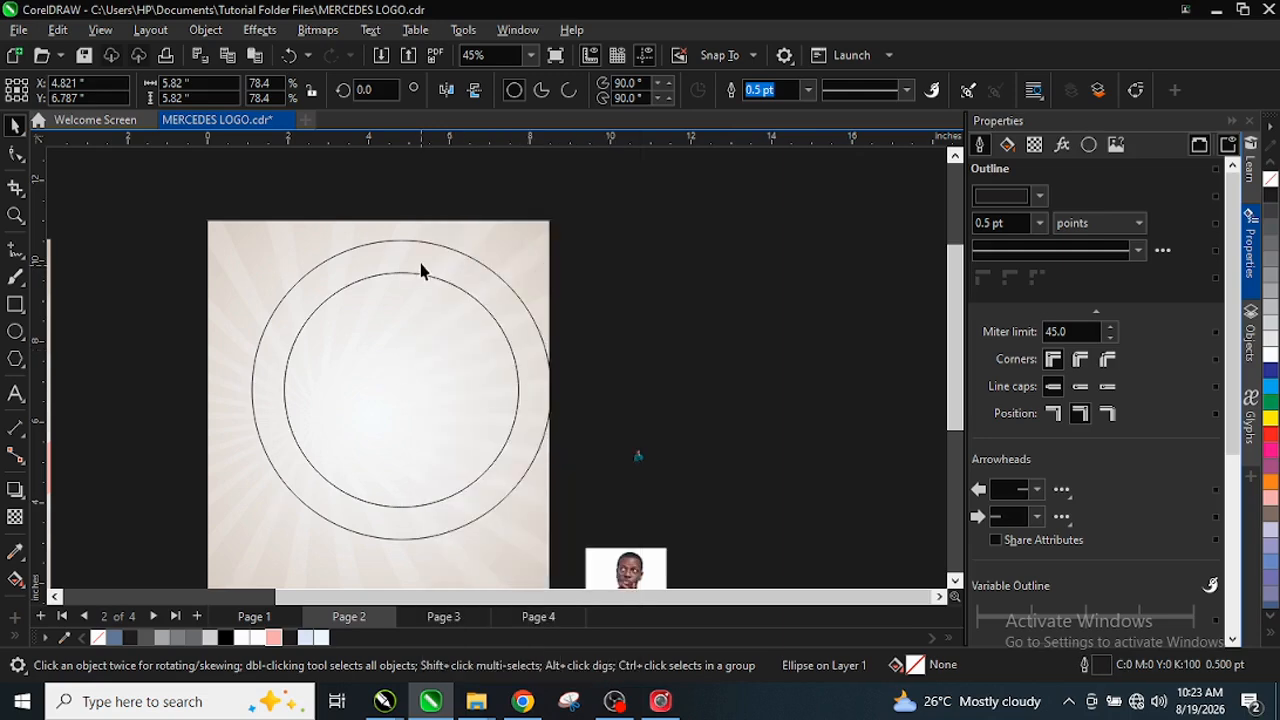
Fill the ring with pink and remove its outline.
click(421, 268)
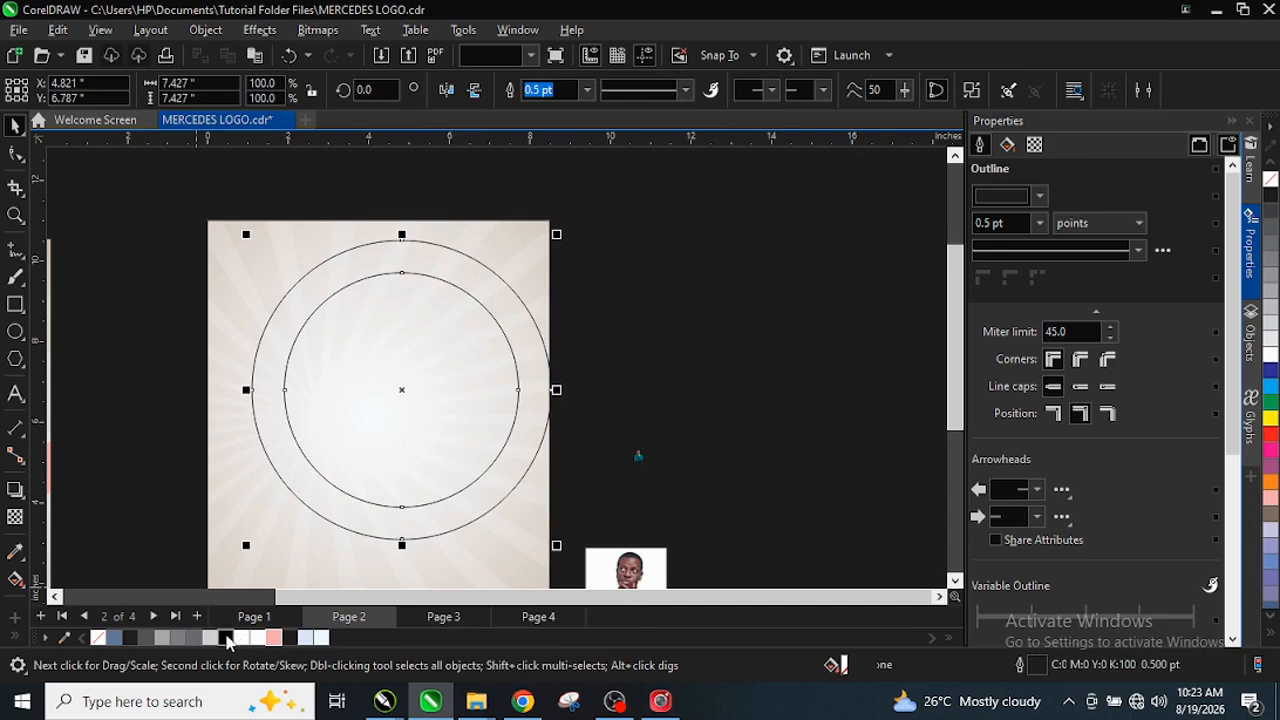
click(273, 638)
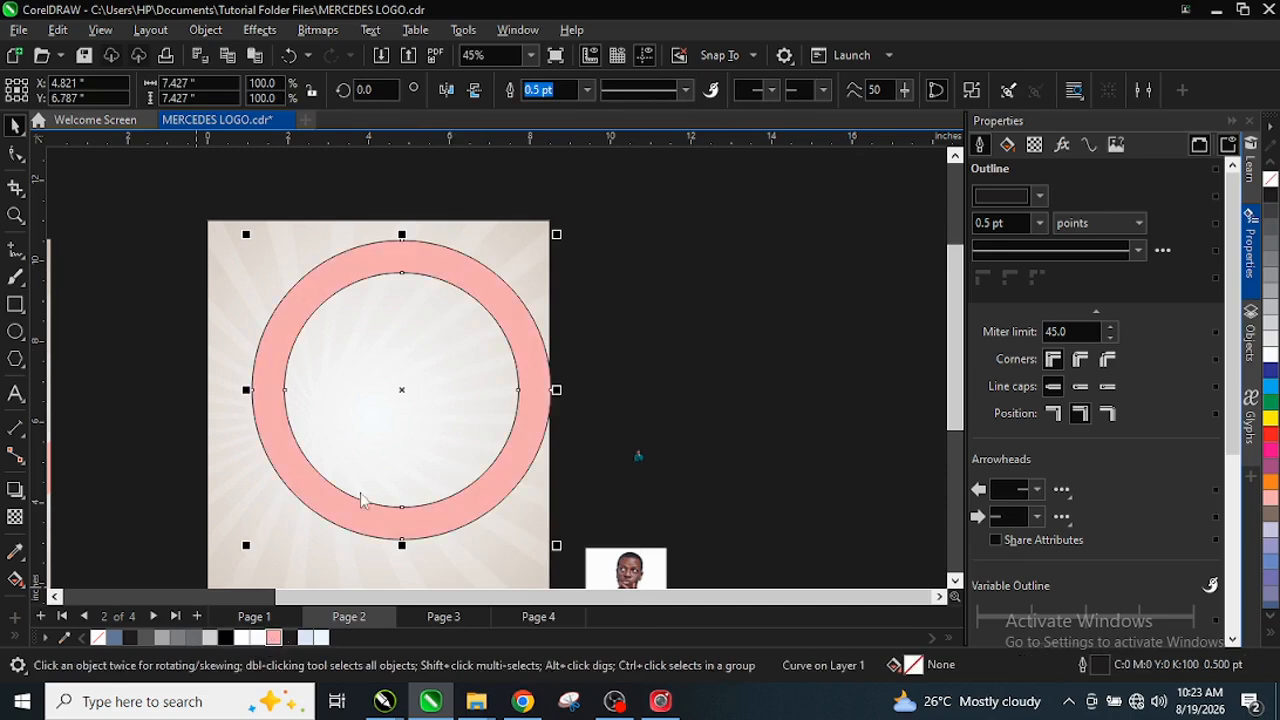
right_click(1270, 180)
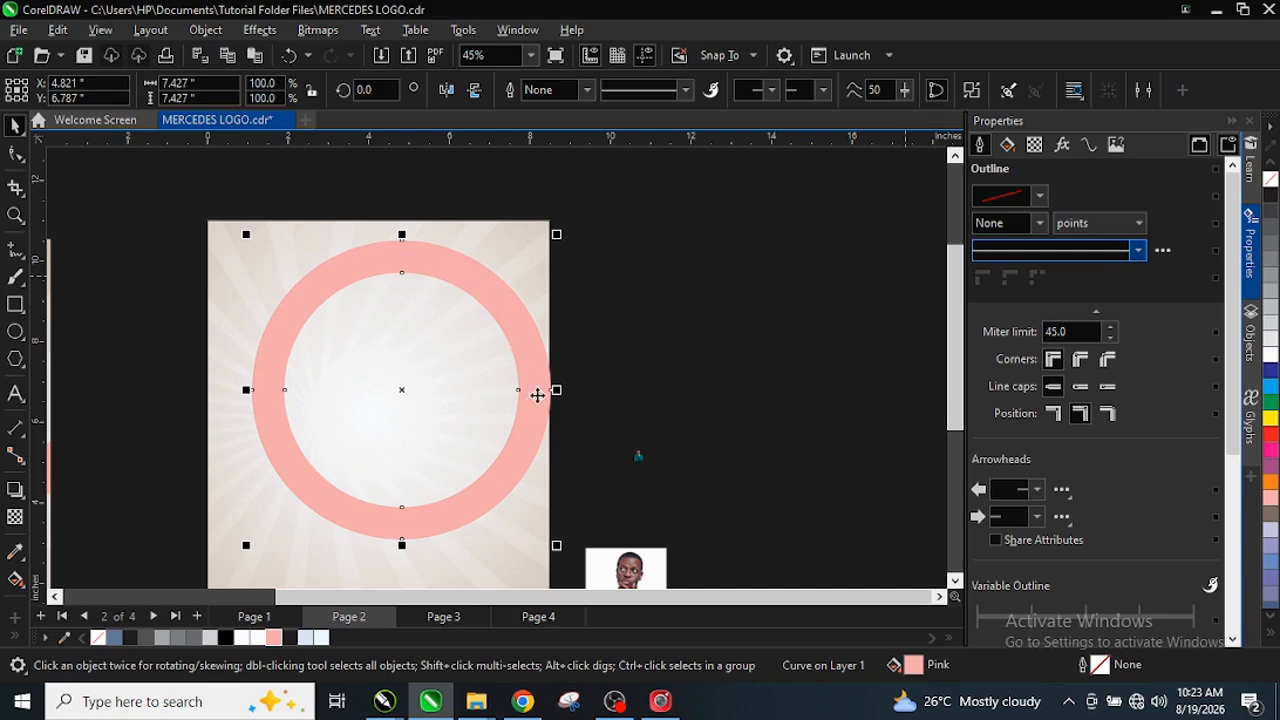
Shrink the pink ring to about 5.31 inches wide and move it over the page's upper-right corner.
click(624, 356)
click(490, 306)
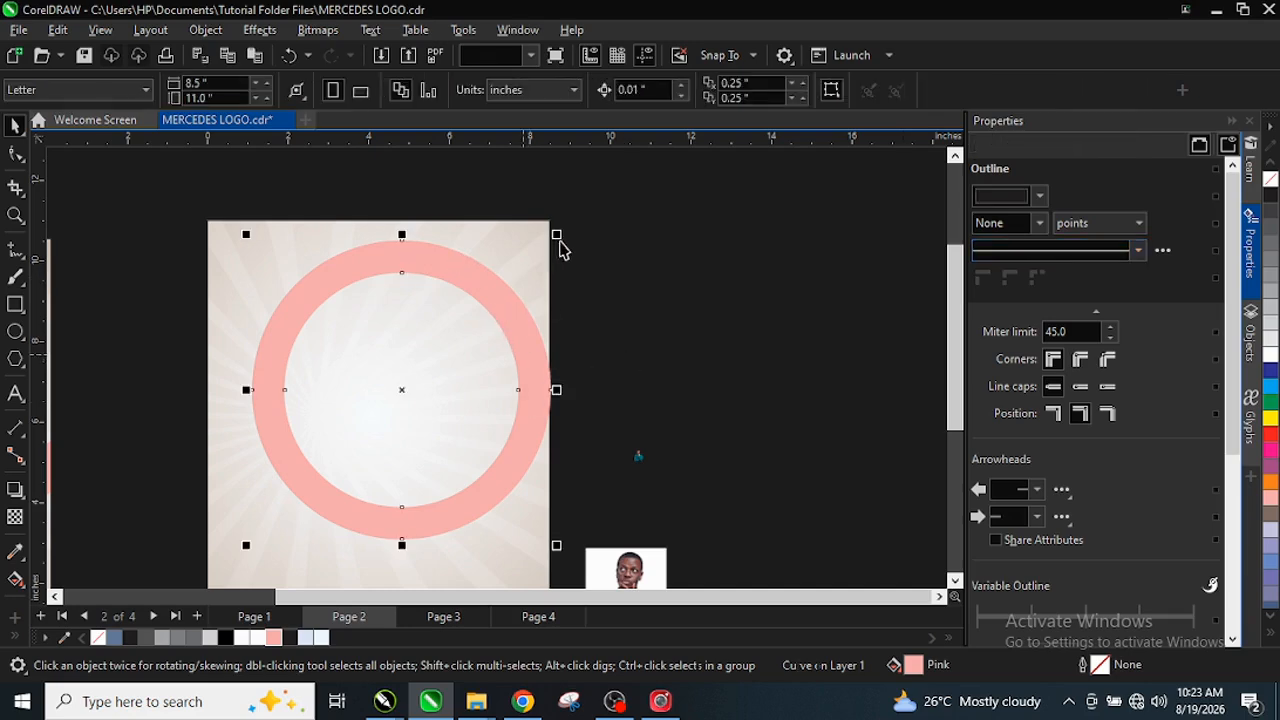
drag(557, 234, 519, 303)
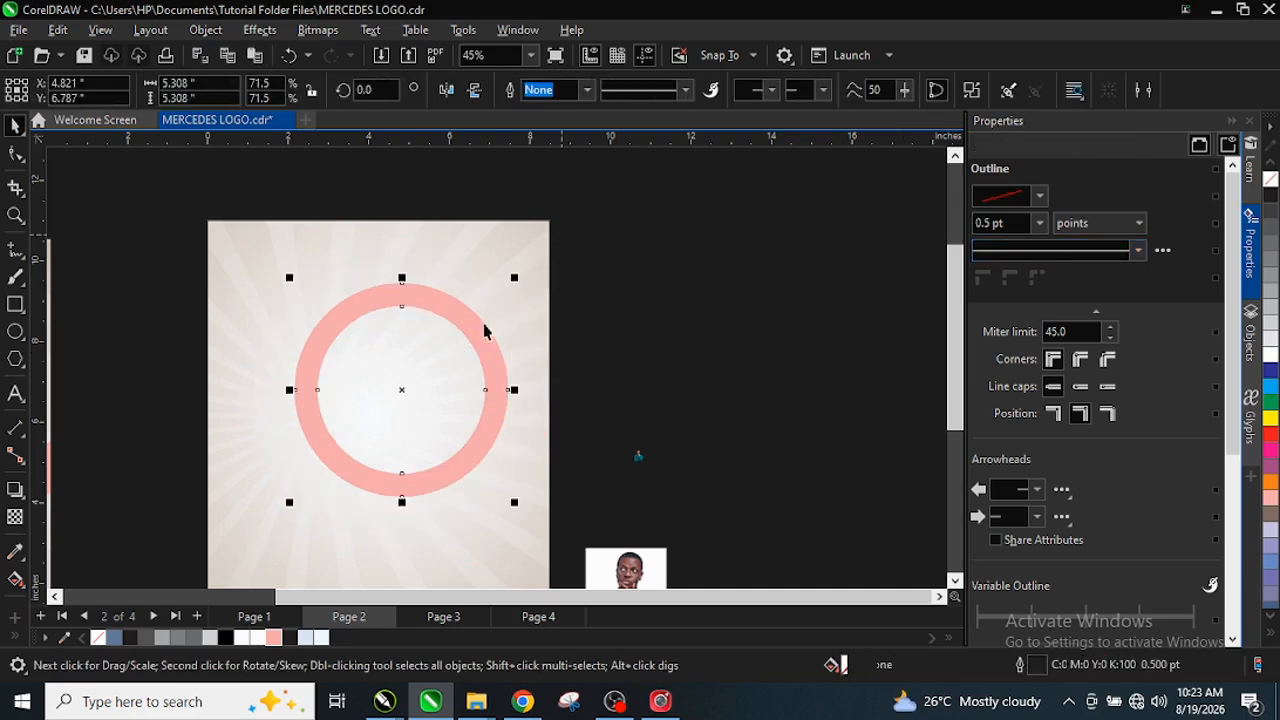
drag(401, 392, 493, 262)
Duplicate the pink ring toward the page's lower-left corner and enlarge both rings to about 8.81 inches wide.
scroll(495, 265, down, 3)
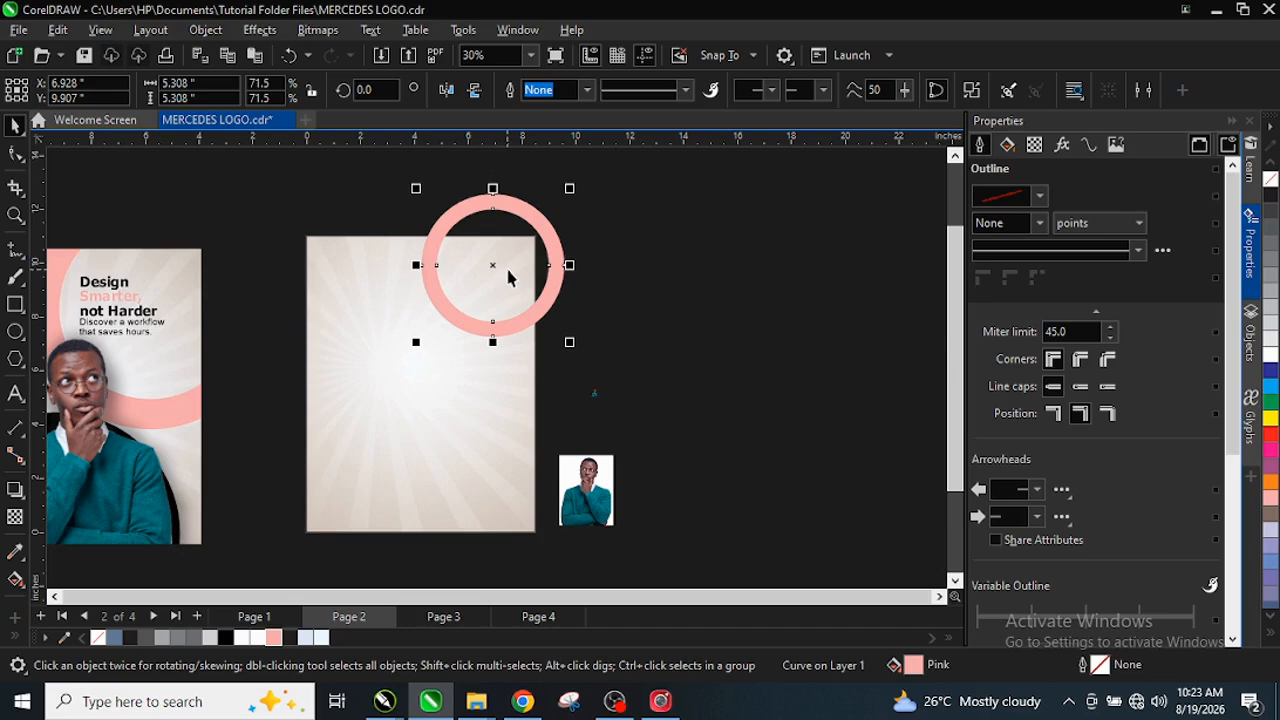
drag(491, 263, 449, 414)
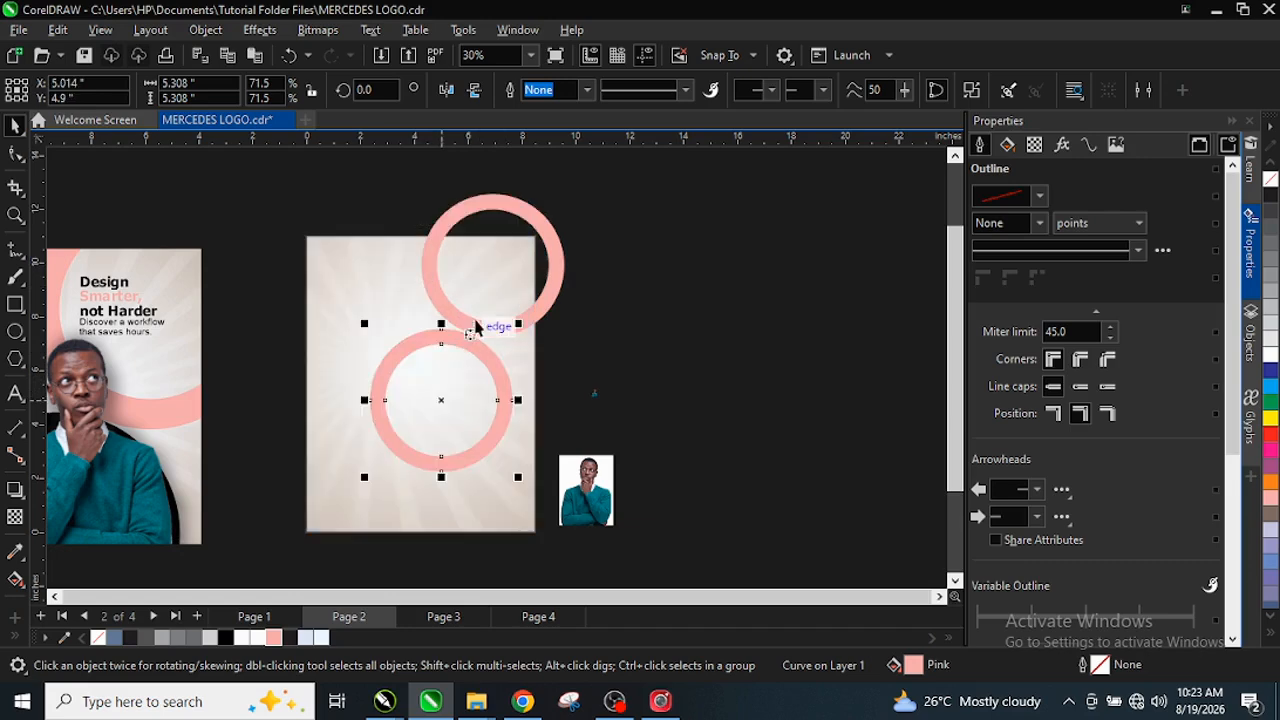
shift+click(435, 294)
drag(360, 479, 334, 517)
Fill the lower-left ring with black.
scroll(350, 500, down, 1)
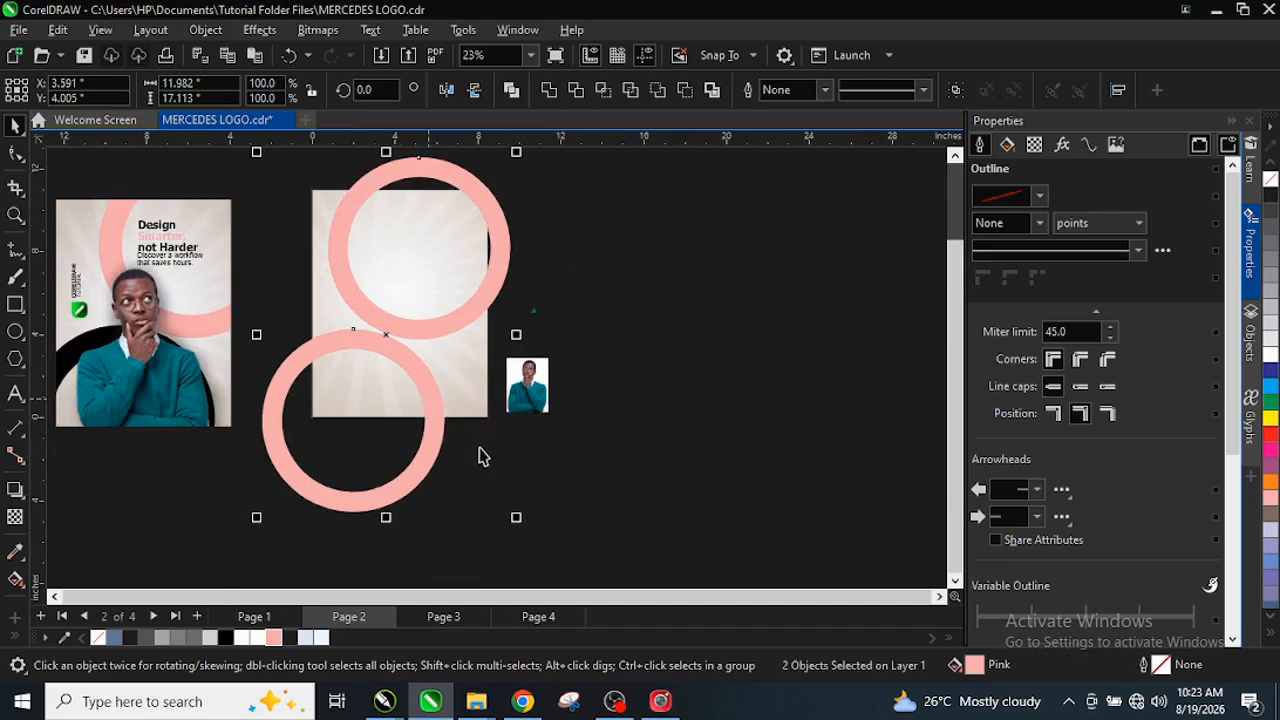
click(417, 451)
click(224, 638)
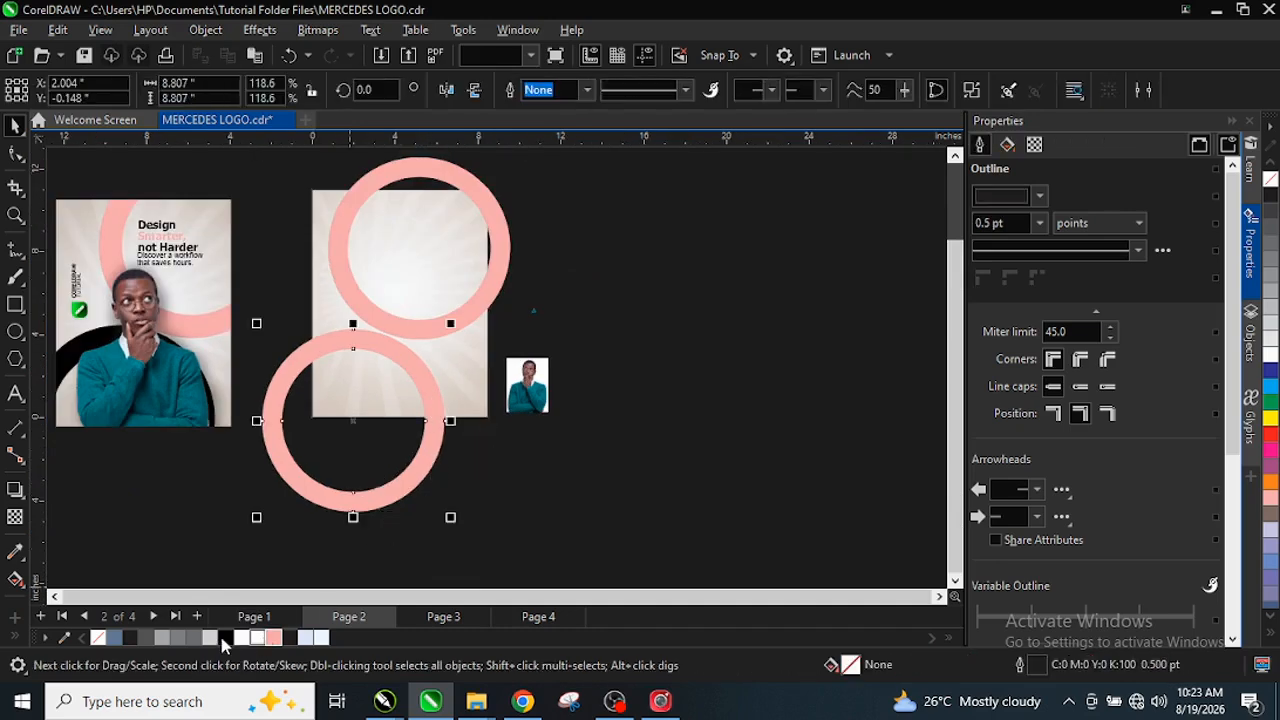
Enlarge the pink and black rings together to about 8.94 inches wide and shift them slightly to the right.
scroll(442, 245, up, 2)
scroll(455, 370, down, 1)
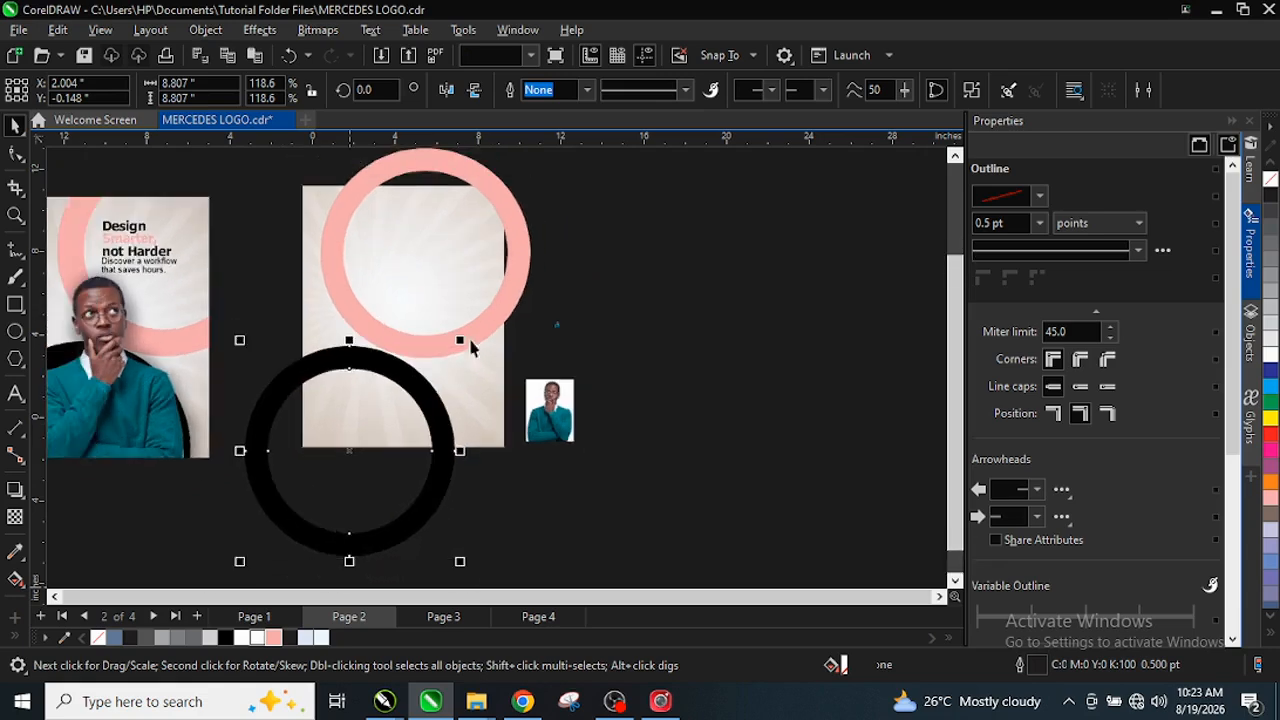
scroll(455, 370, down, 1)
click(473, 203)
drag(530, 170, 530, 197)
drag(382, 366, 396, 365)
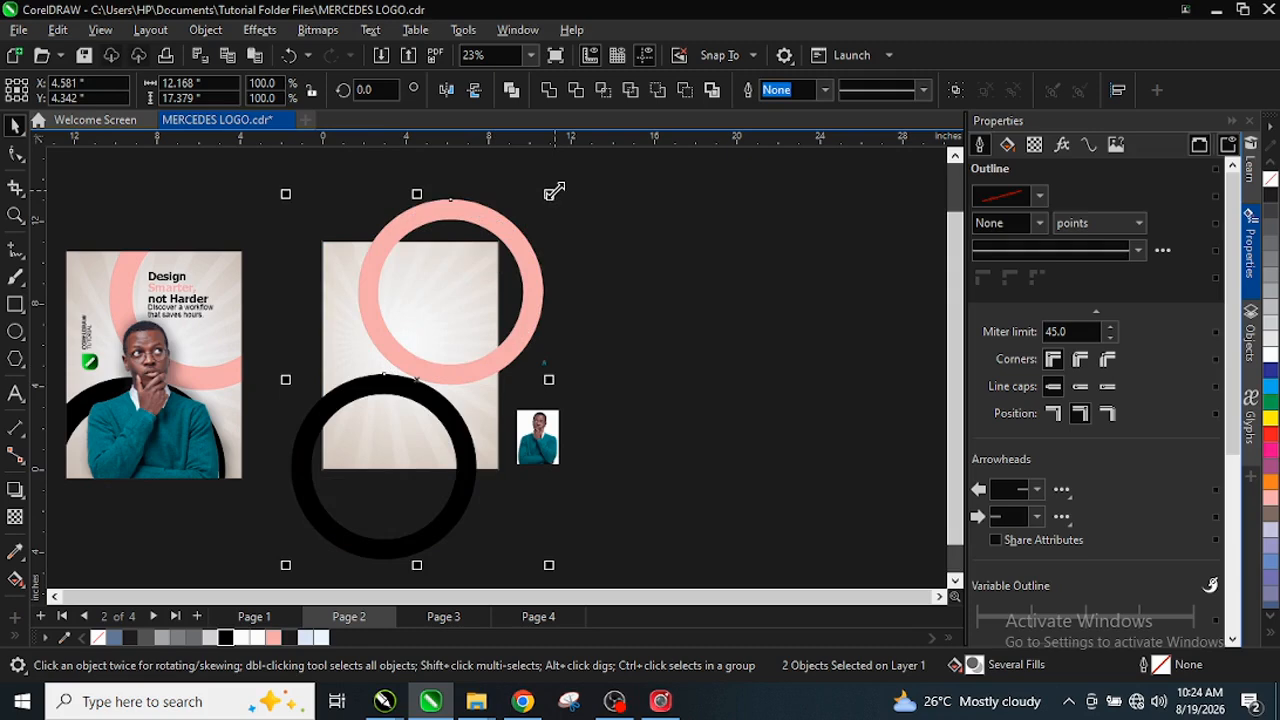
PowerClip the pink ring inside the page-sized sunburst rectangle.
scroll(430, 382, up, 1)
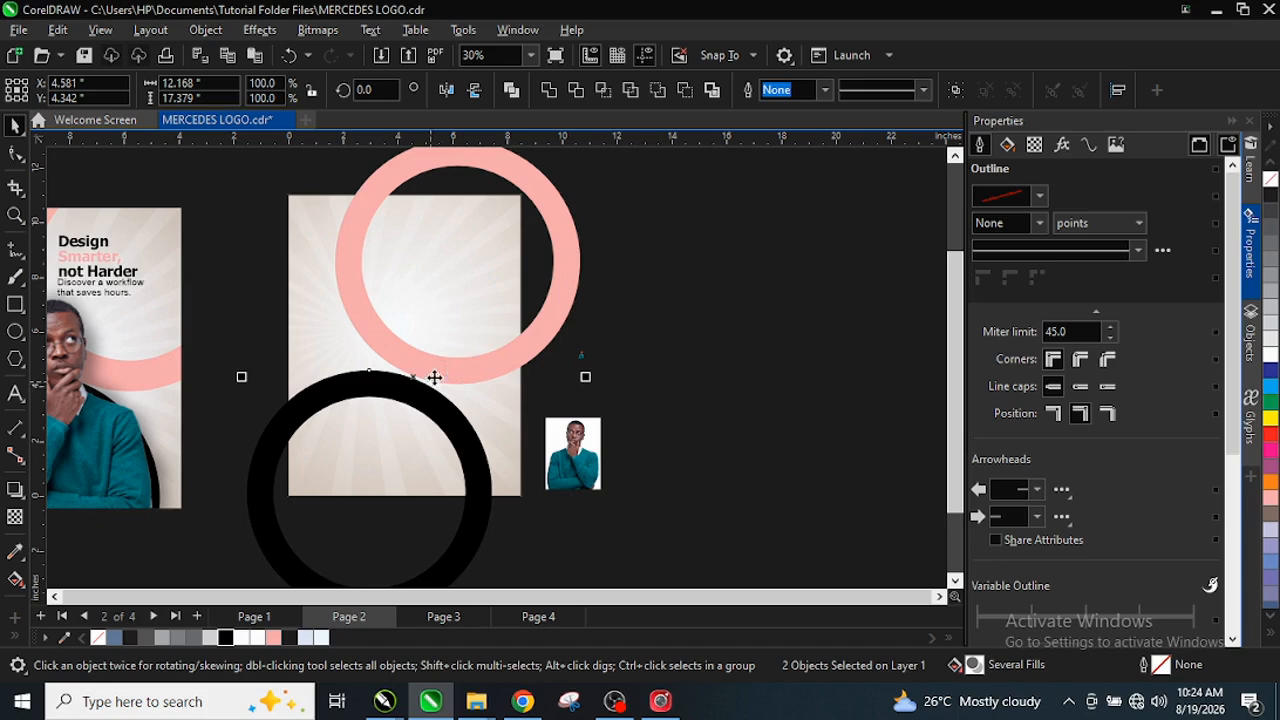
click(615, 346)
click(568, 306)
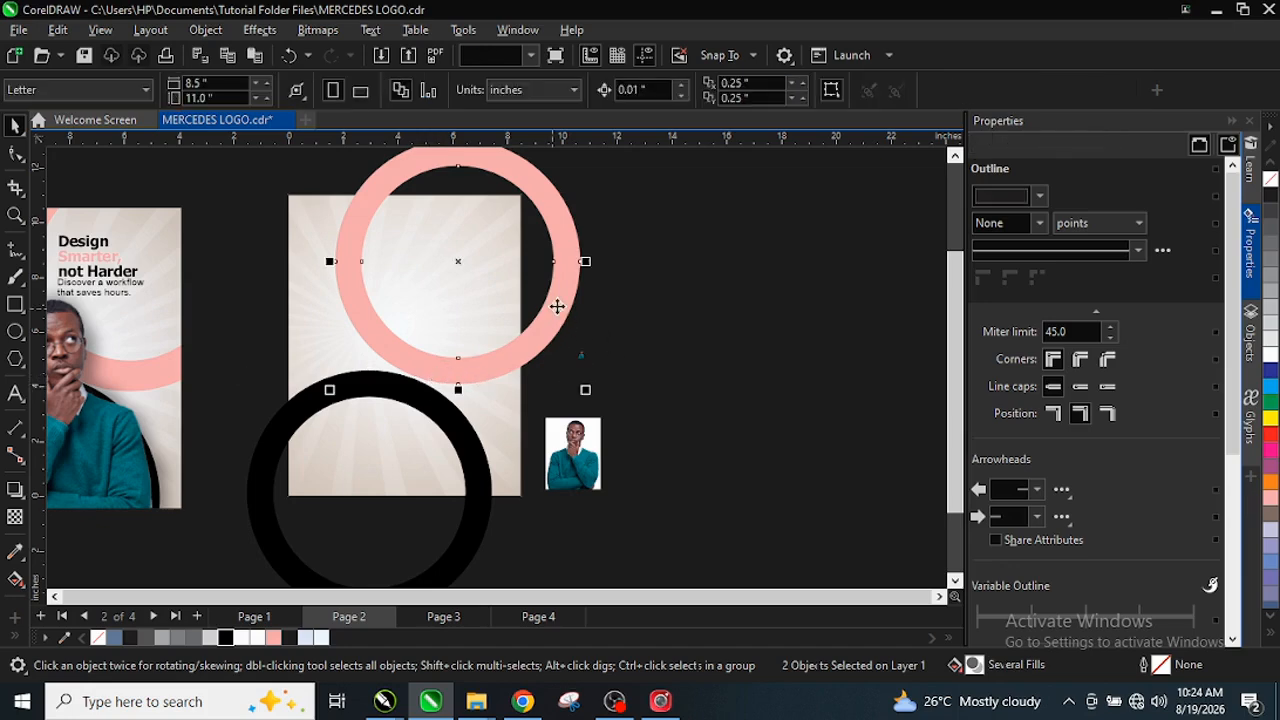
right_click(560, 312)
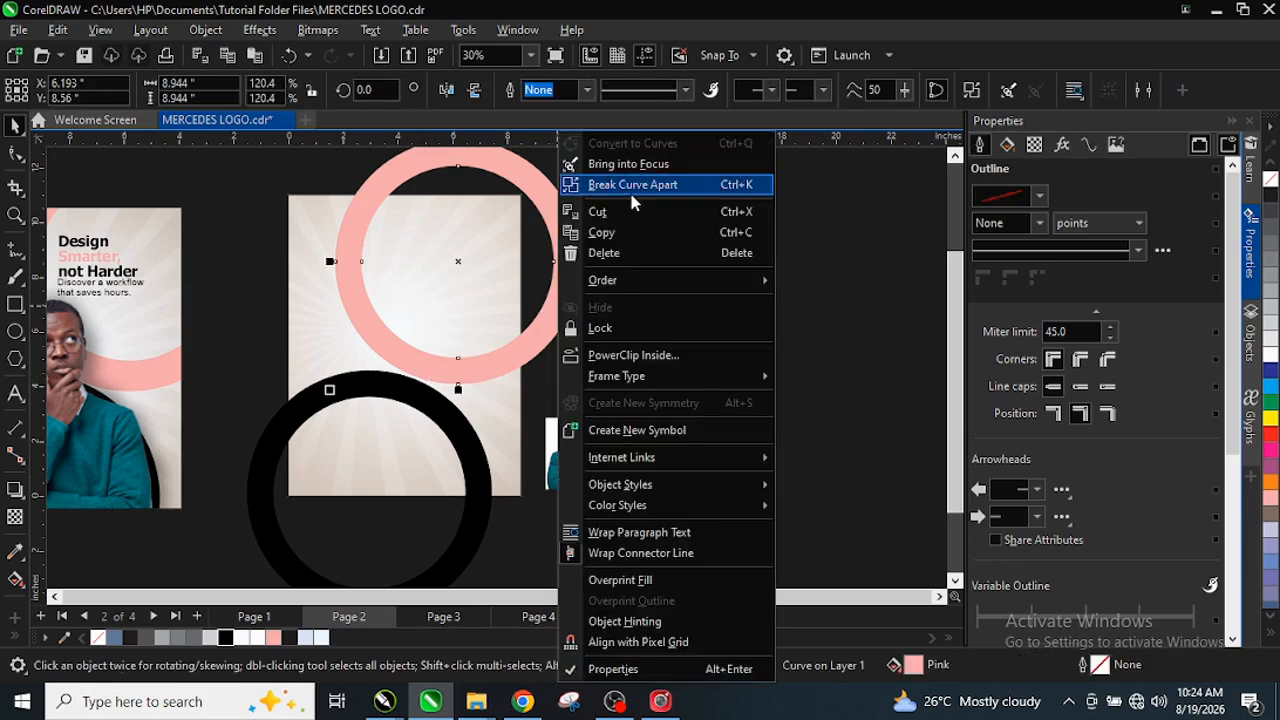
click(622, 356)
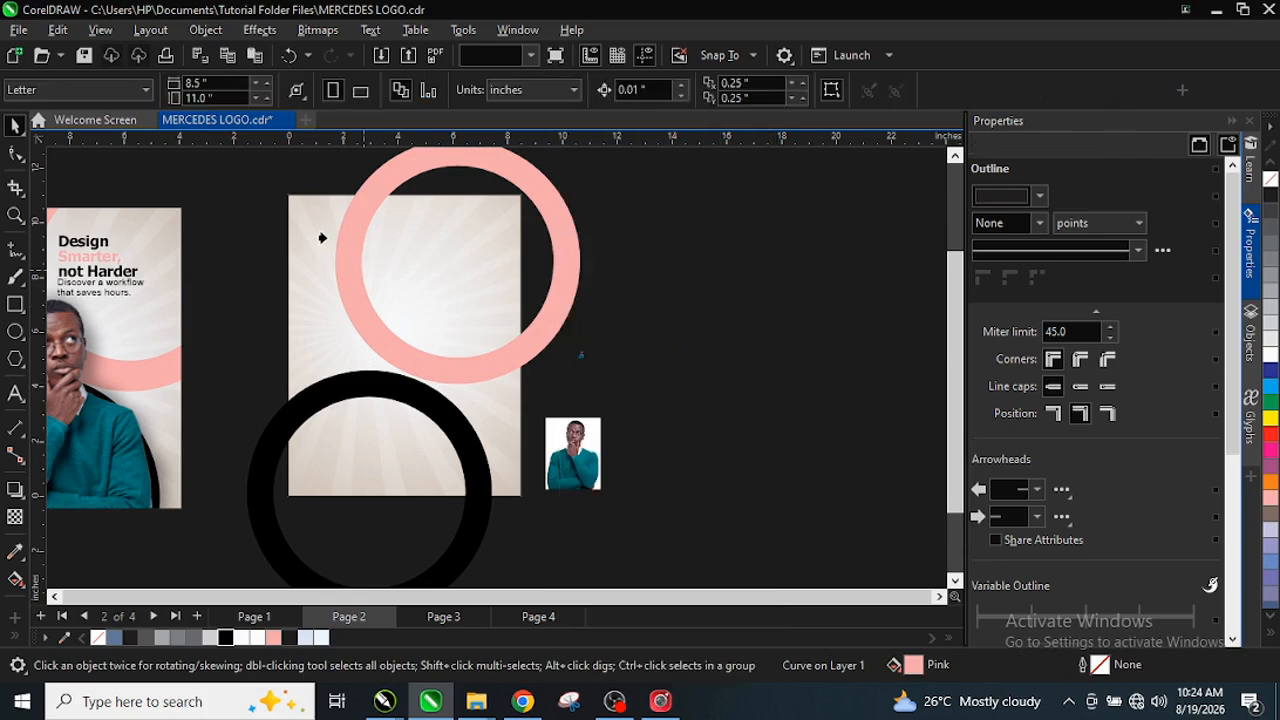
click(322, 240)
PowerClip the black ring inside the page-sized sunburst rectangle.
right_click(333, 398)
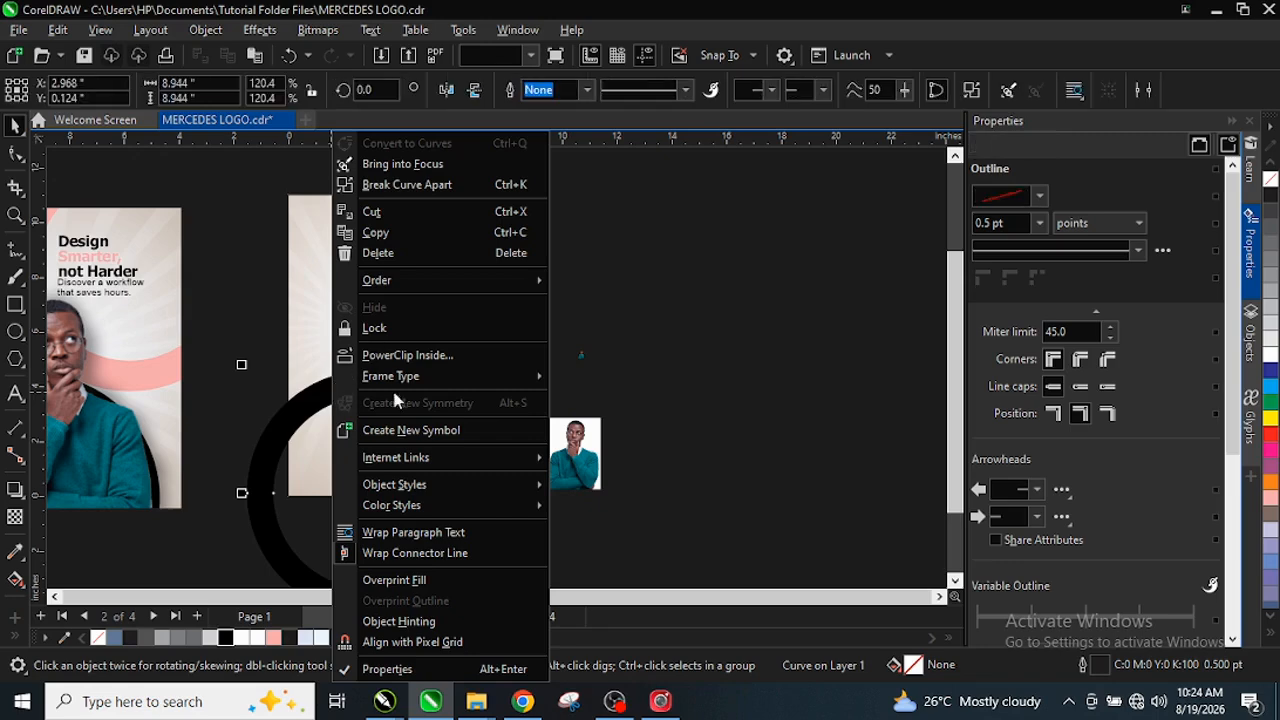
click(405, 356)
click(305, 252)
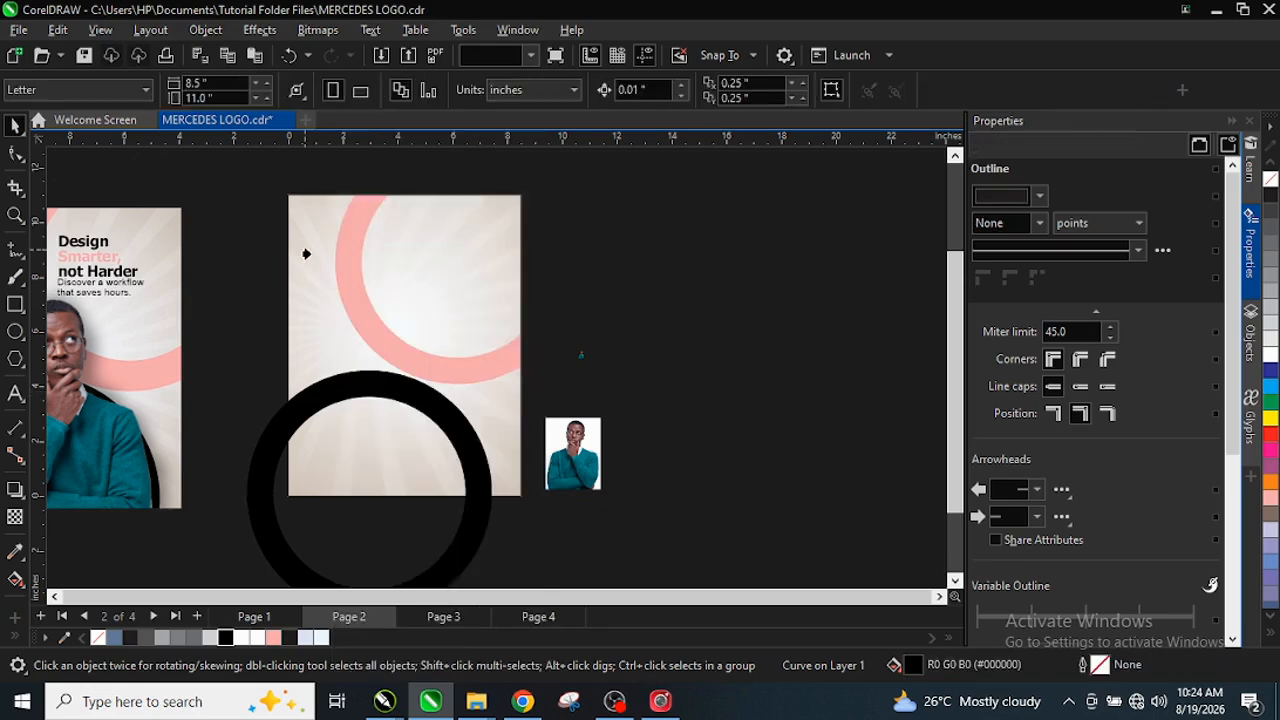
Move the photo of the man onto the flyer's lower part and enlarge it to about 4.1 by 5.33 inches.
click(229, 437)
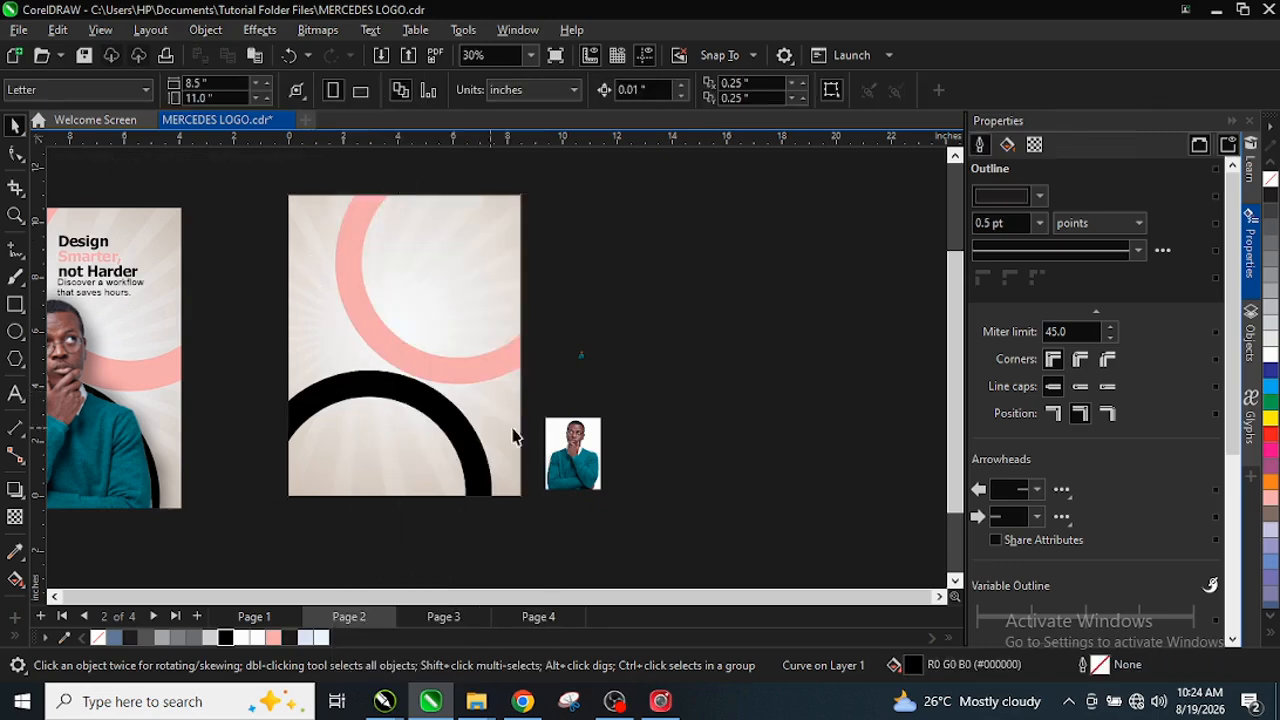
scroll(580, 463, up, 1)
scroll(580, 460, up, 1)
scroll(592, 447, down, 1)
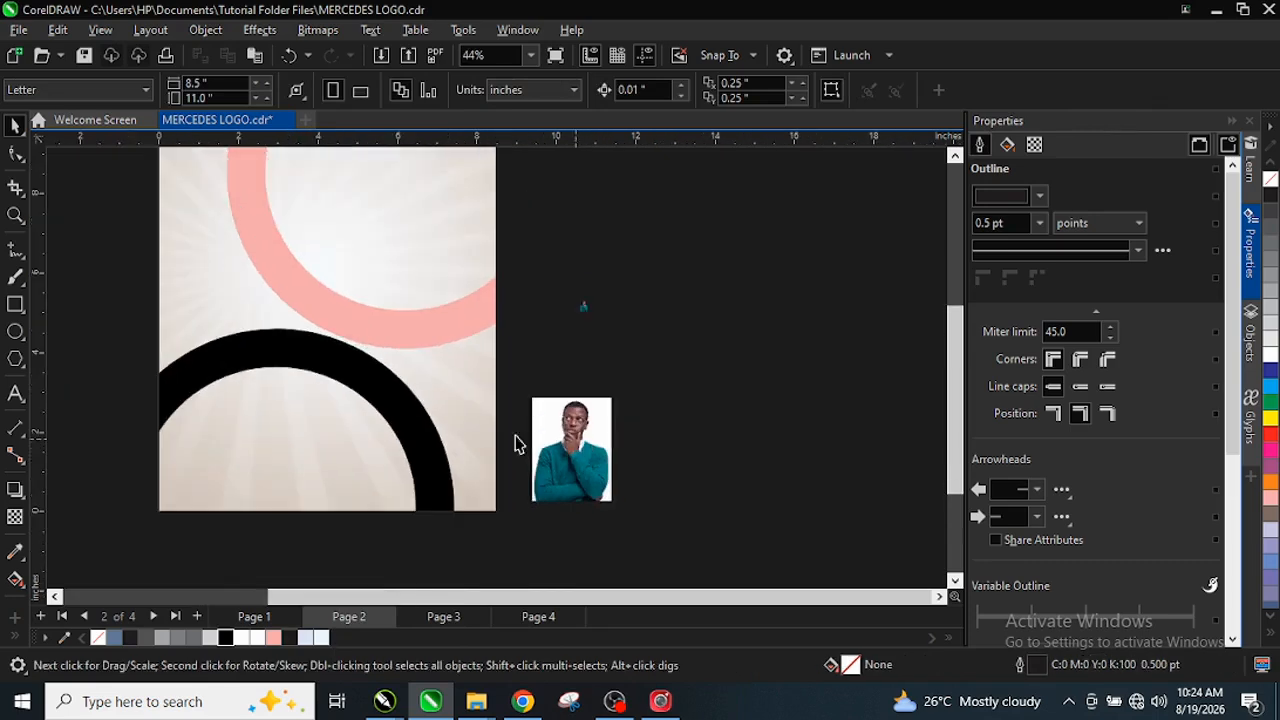
click(565, 447)
drag(532, 449, 358, 393)
drag(386, 345, 428, 290)
Switch to Corel PHOTO-PAINT and open the photo dddg.jpg in the Cutout Lab.
scroll(349, 373, up, 1)
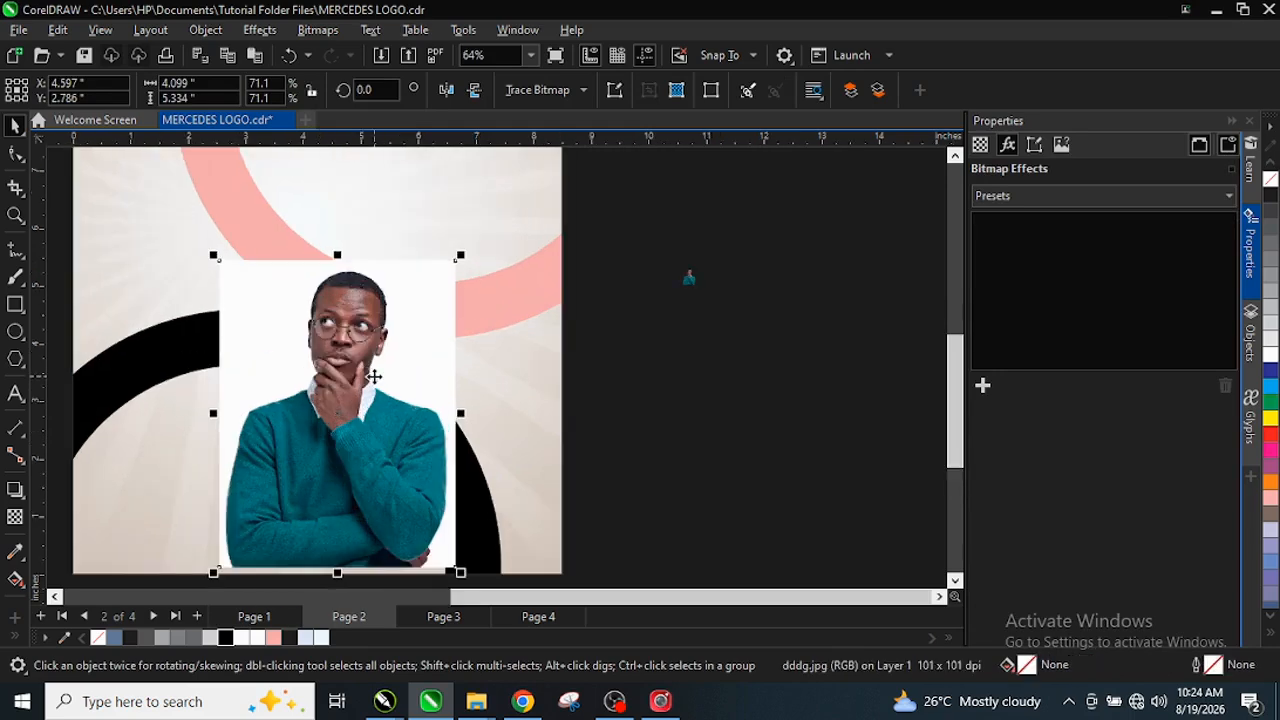
scroll(371, 377, up, 1)
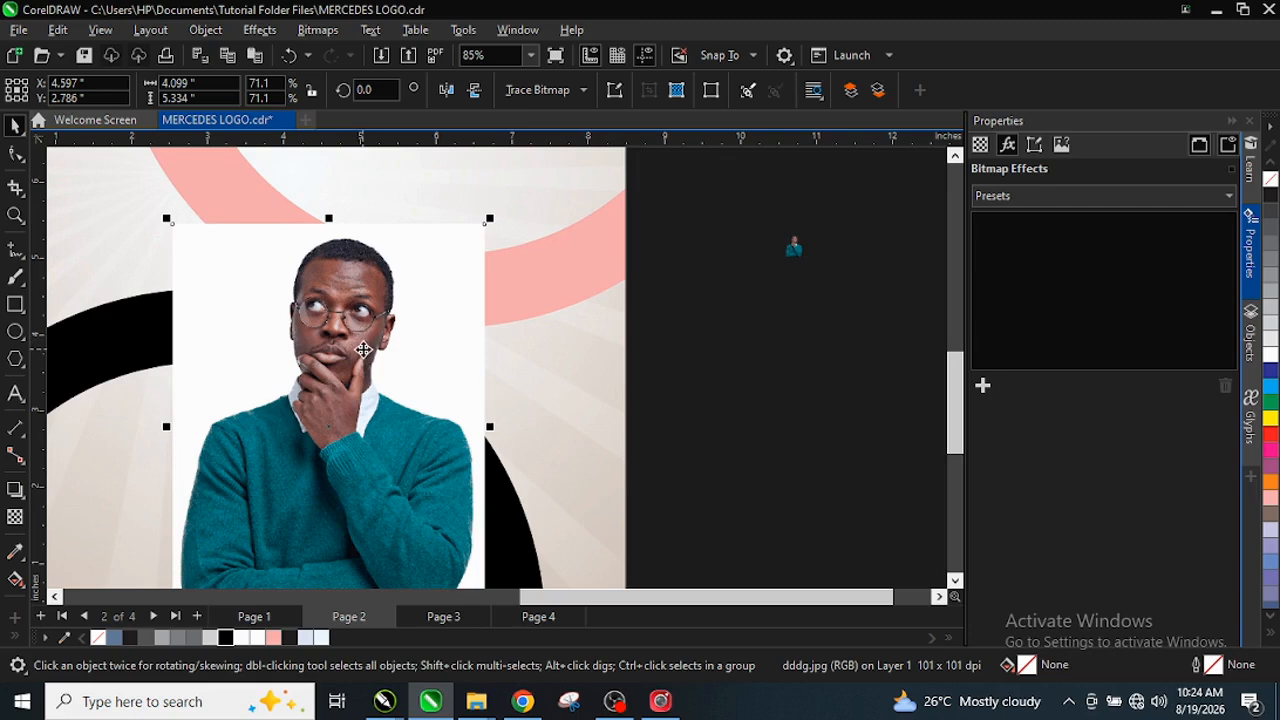
scroll(363, 350, up, 1)
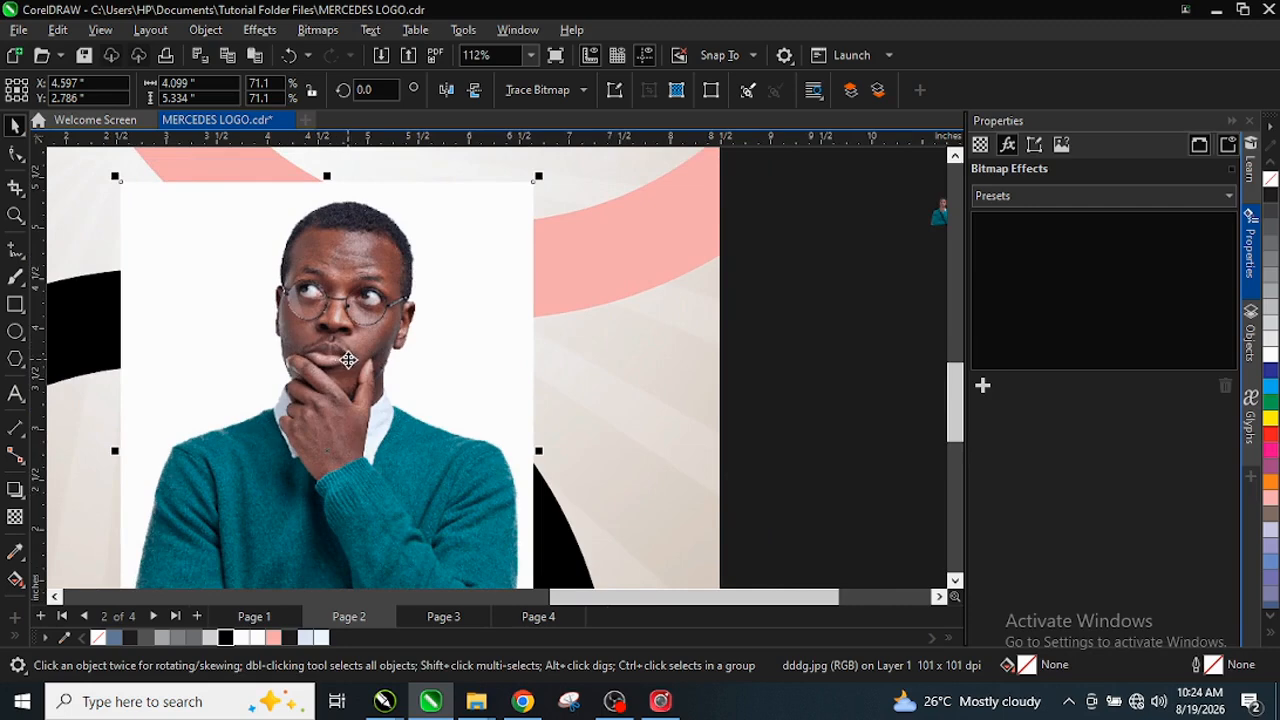
scroll(352, 358, up, 1)
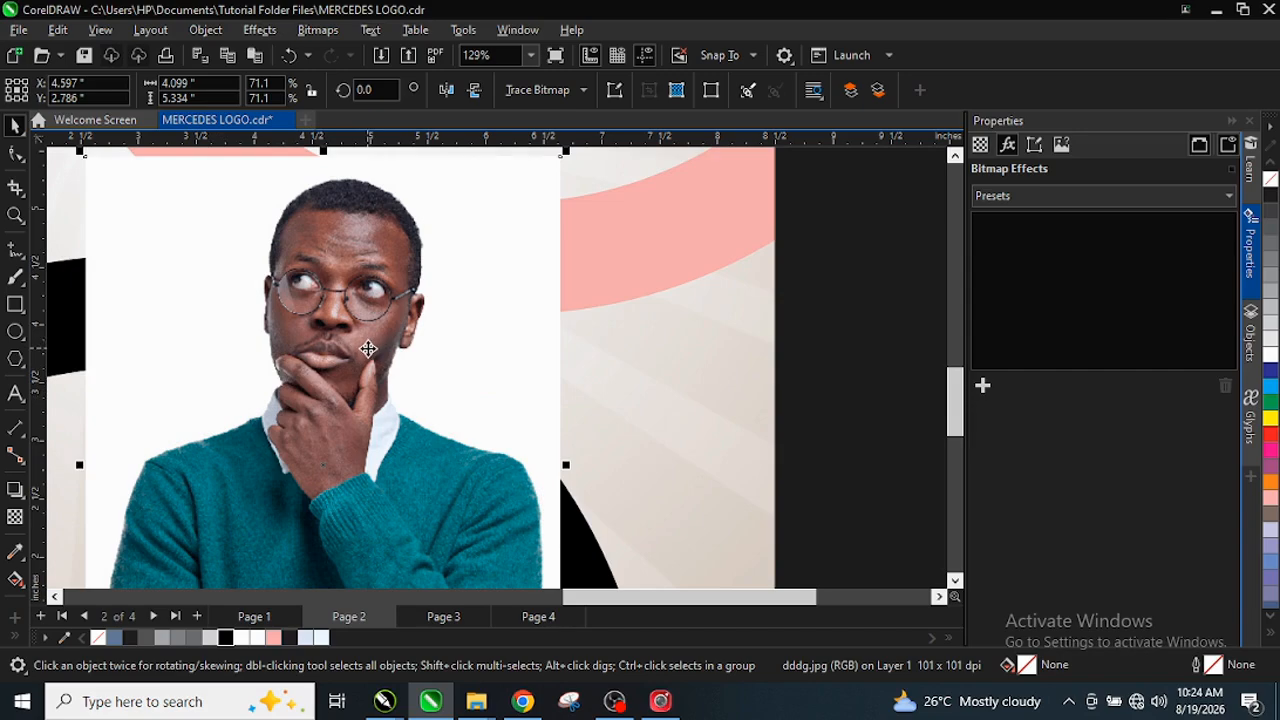
scroll(370, 350, down, 2)
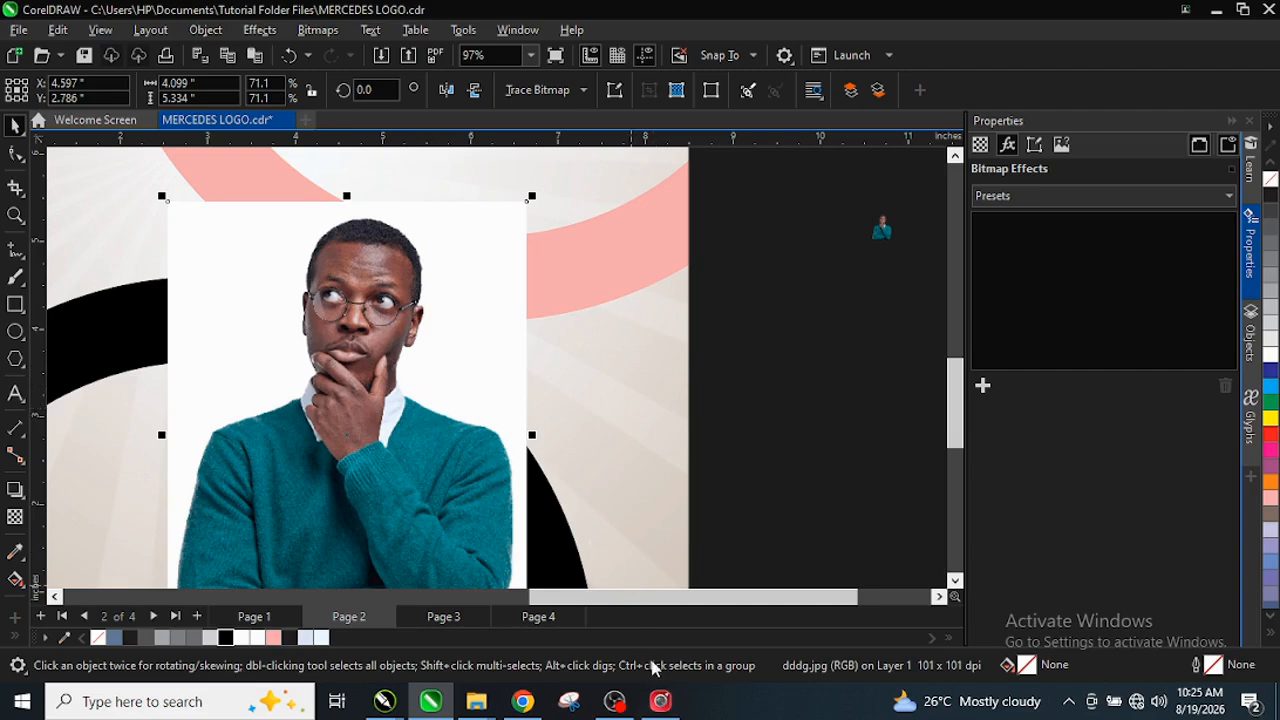
click(659, 706)
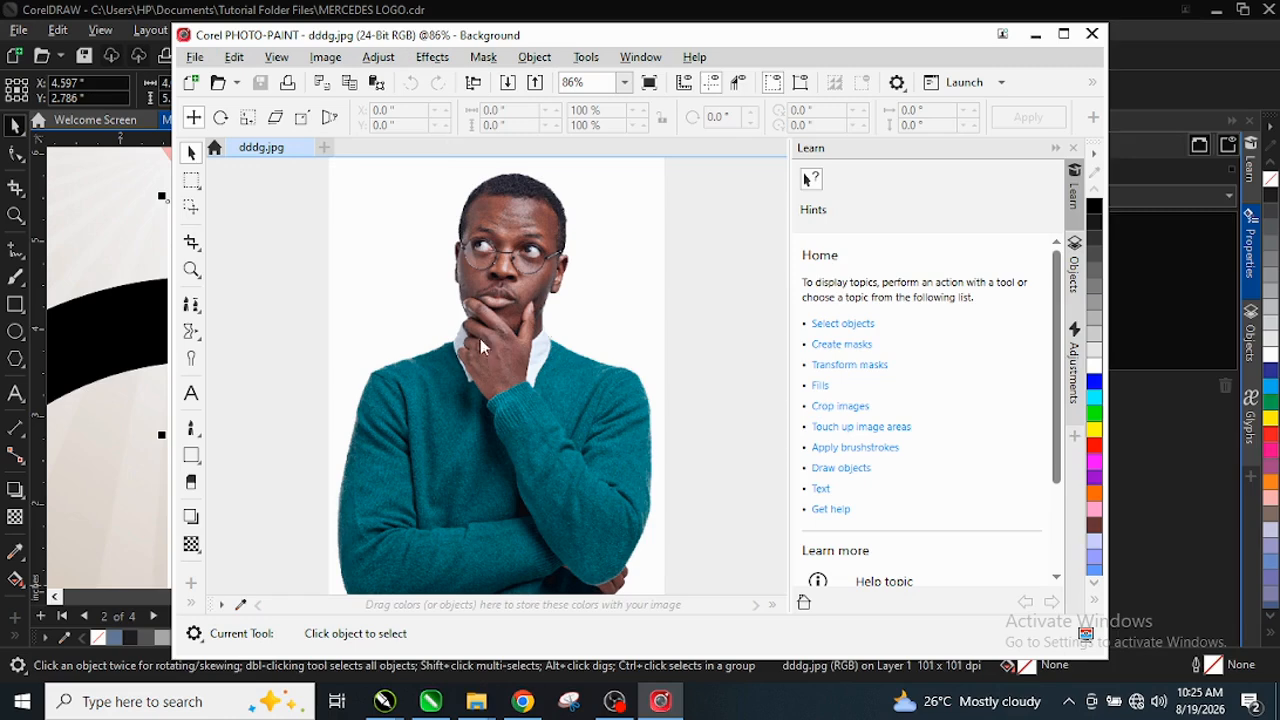
click(326, 58)
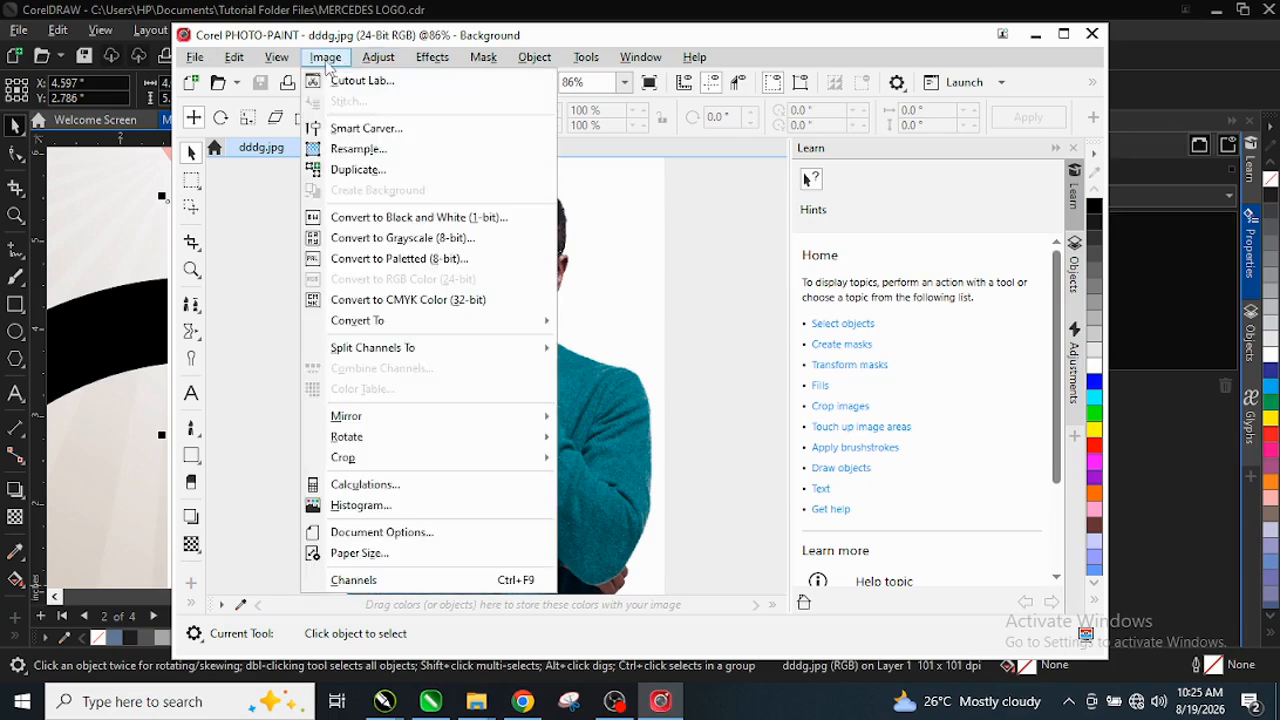
click(561, 275)
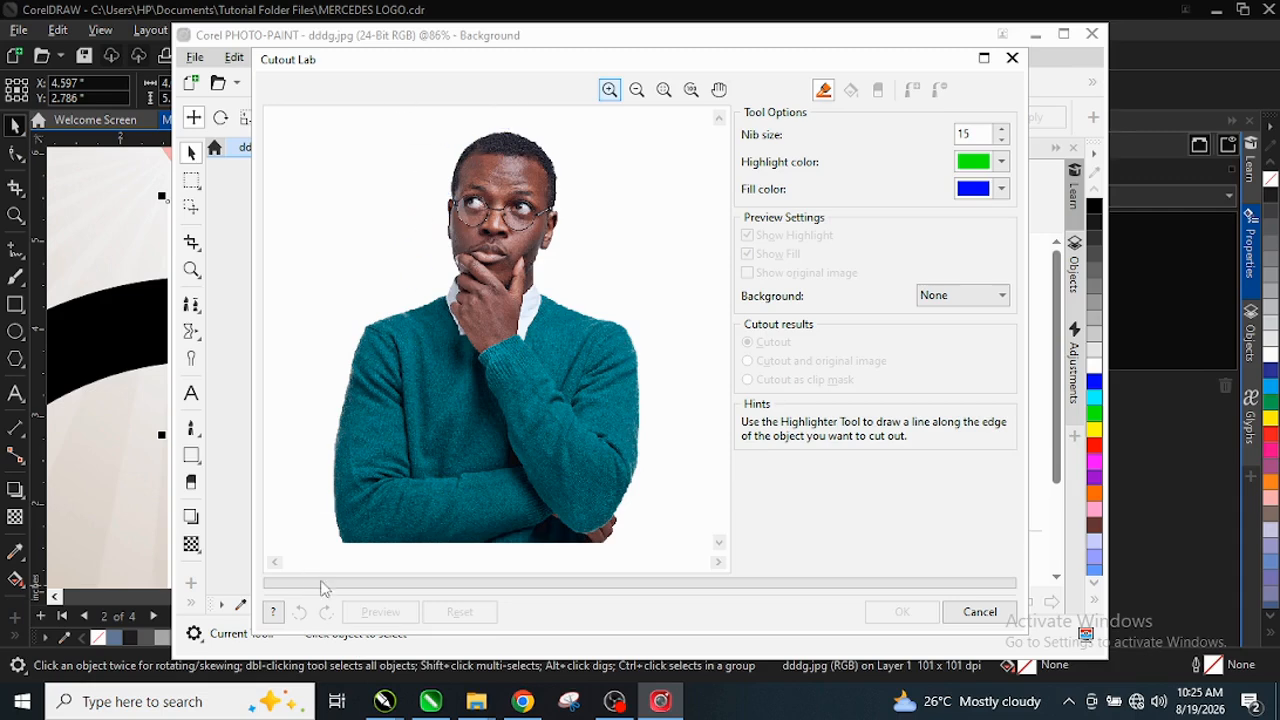
Highlight the man's outline with nib size 15, fill the inside area, and apply the result as a Cutout.
mouse_move(343, 545)
mouse_down()
mouse_move(335, 407)
mouse_move(353, 341)
mouse_move(383, 309)
mouse_move(443, 286)
mouse_move(449, 170)
mouse_move(472, 135)
mouse_move(505, 126)
mouse_move(549, 144)
mouse_move(565, 196)
mouse_move(556, 163)
mouse_move(565, 207)
mouse_move(541, 286)
mouse_move(611, 319)
mouse_move(629, 343)
mouse_move(647, 460)
mouse_move(609, 537)
mouse_up()
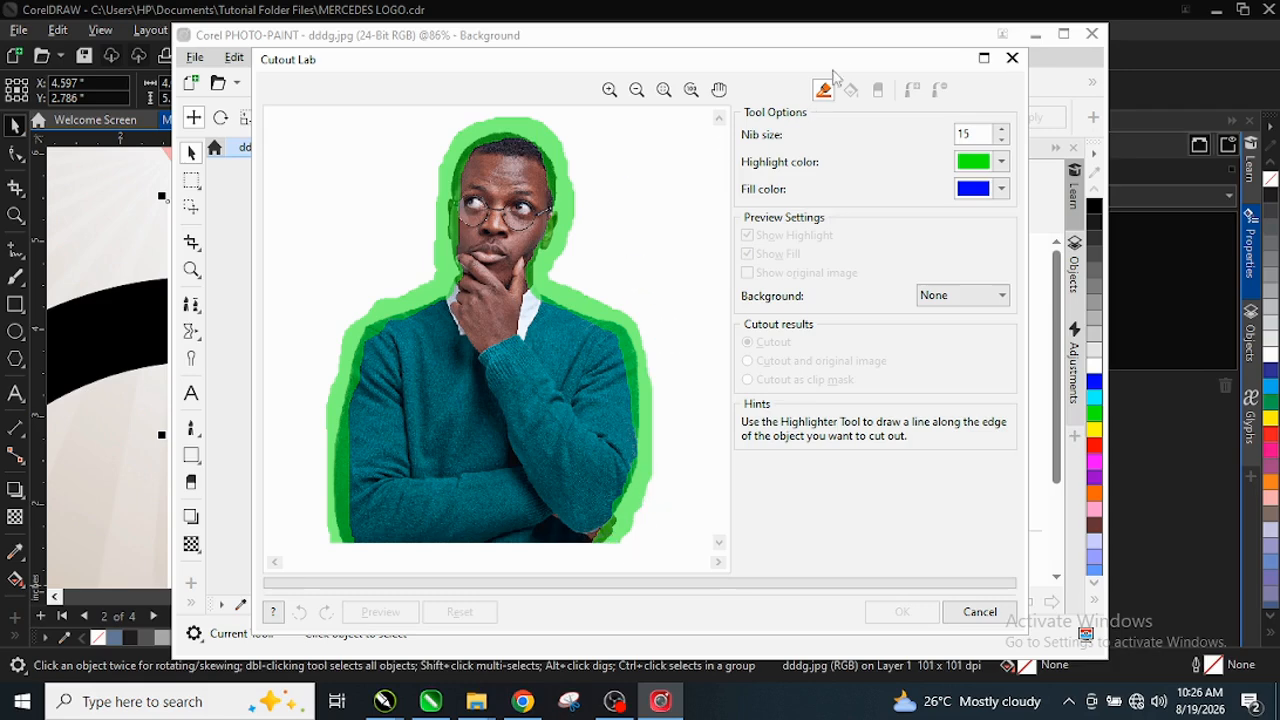
click(879, 91)
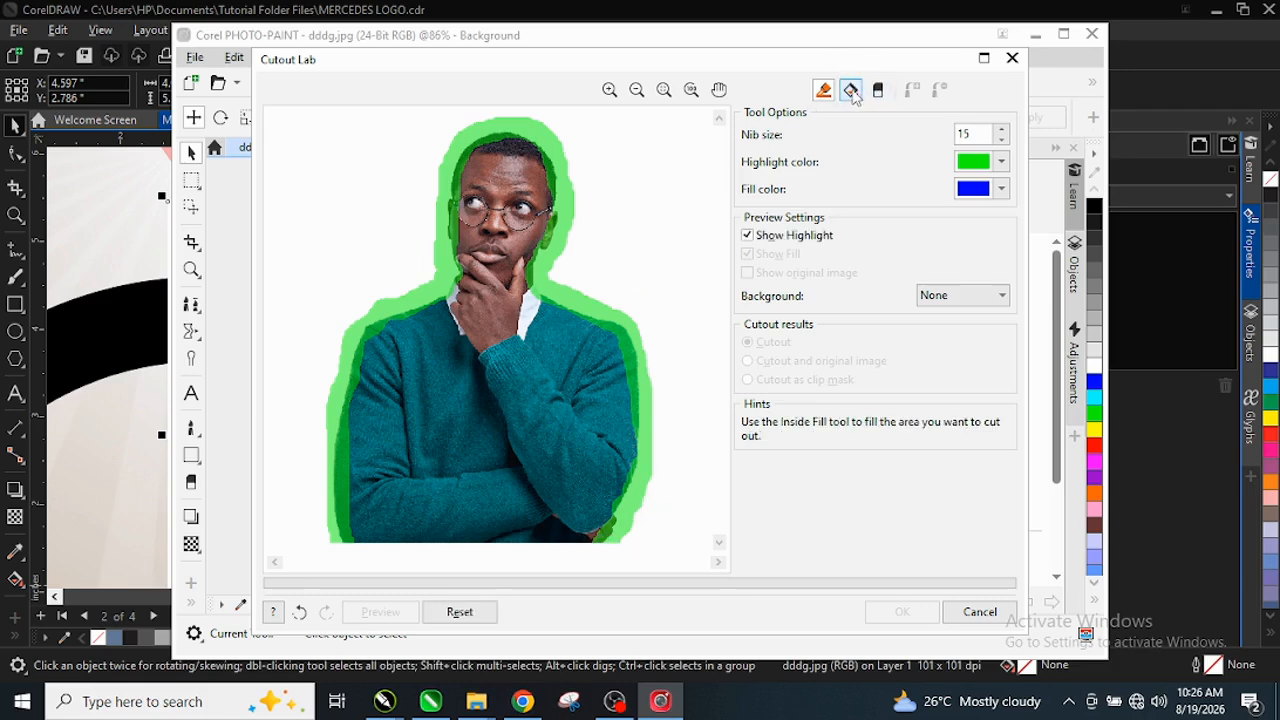
click(851, 91)
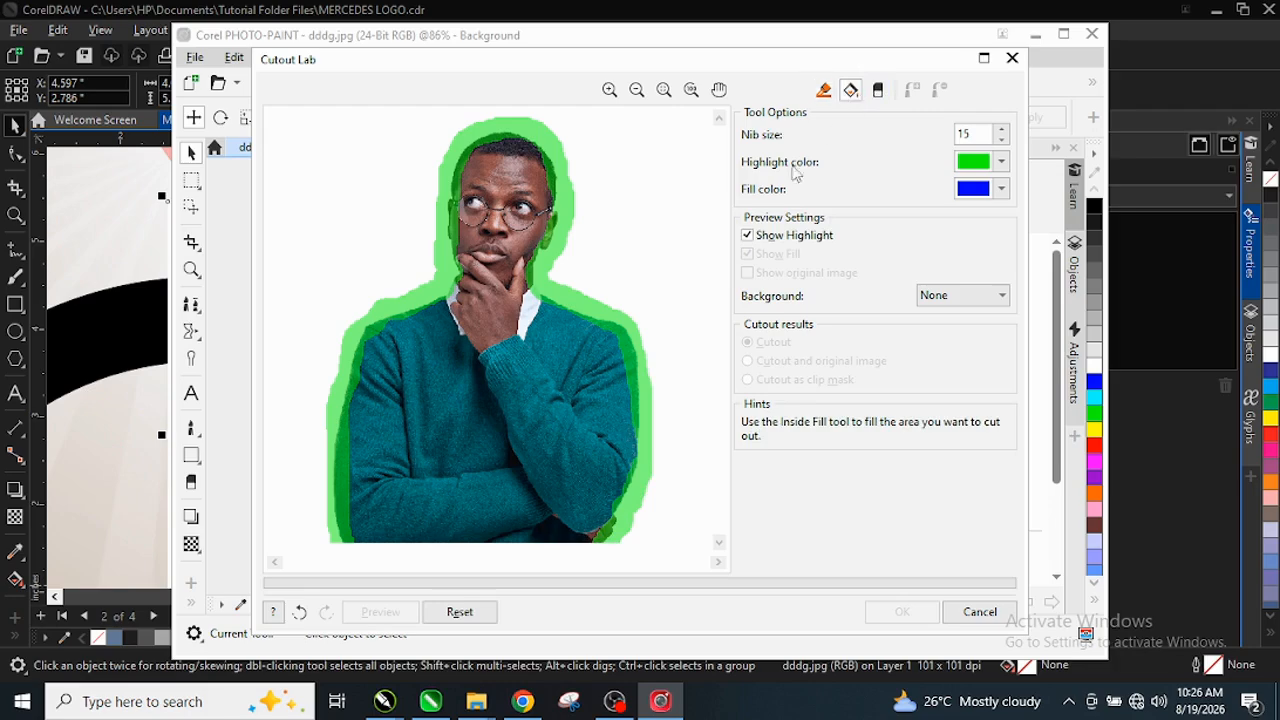
click(498, 372)
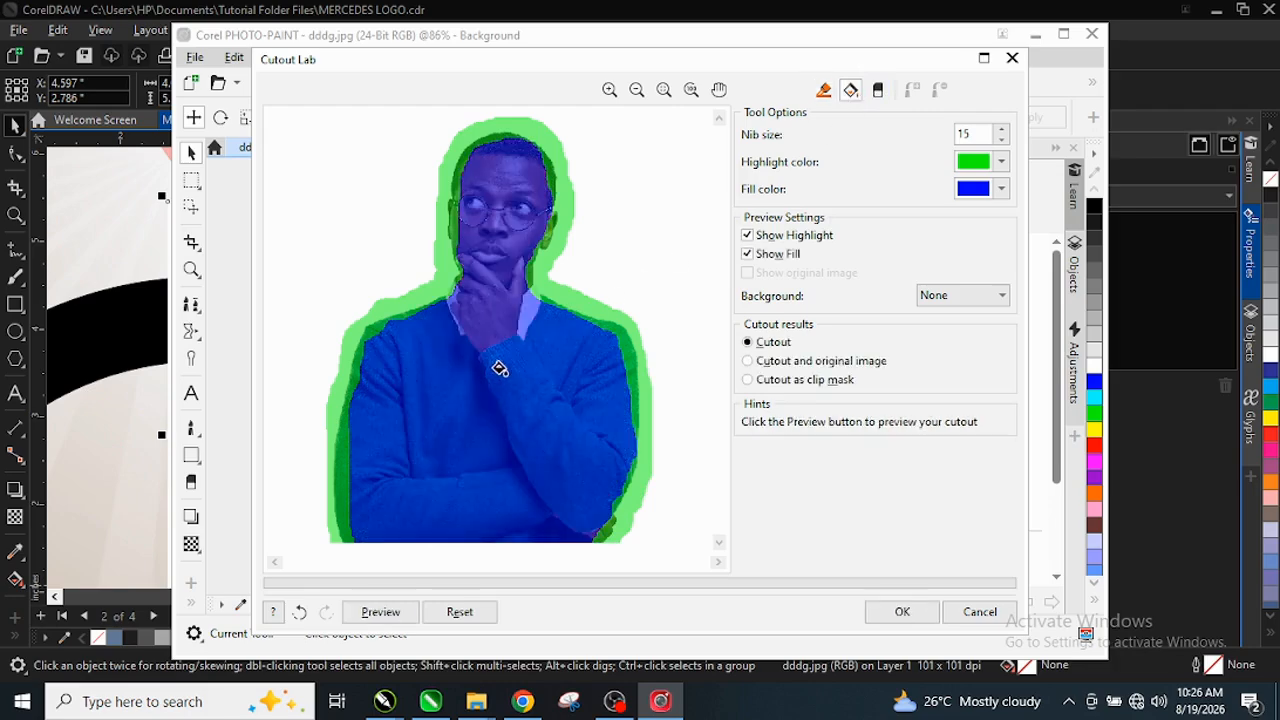
click(902, 613)
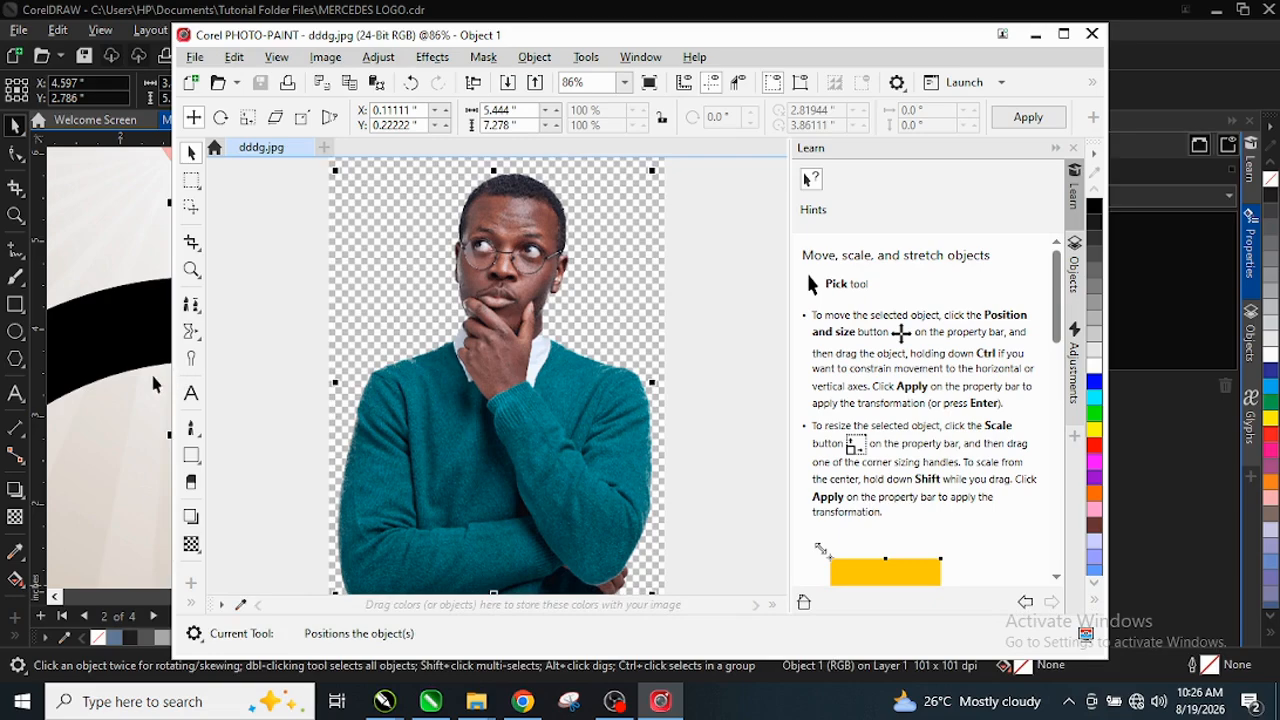
Switch back to CorelDRAW and add a drop shadow to the cut-out man, running from above his head down to his folded arms.
click(131, 393)
scroll(441, 368, down, 2)
scroll(338, 374, up, 1)
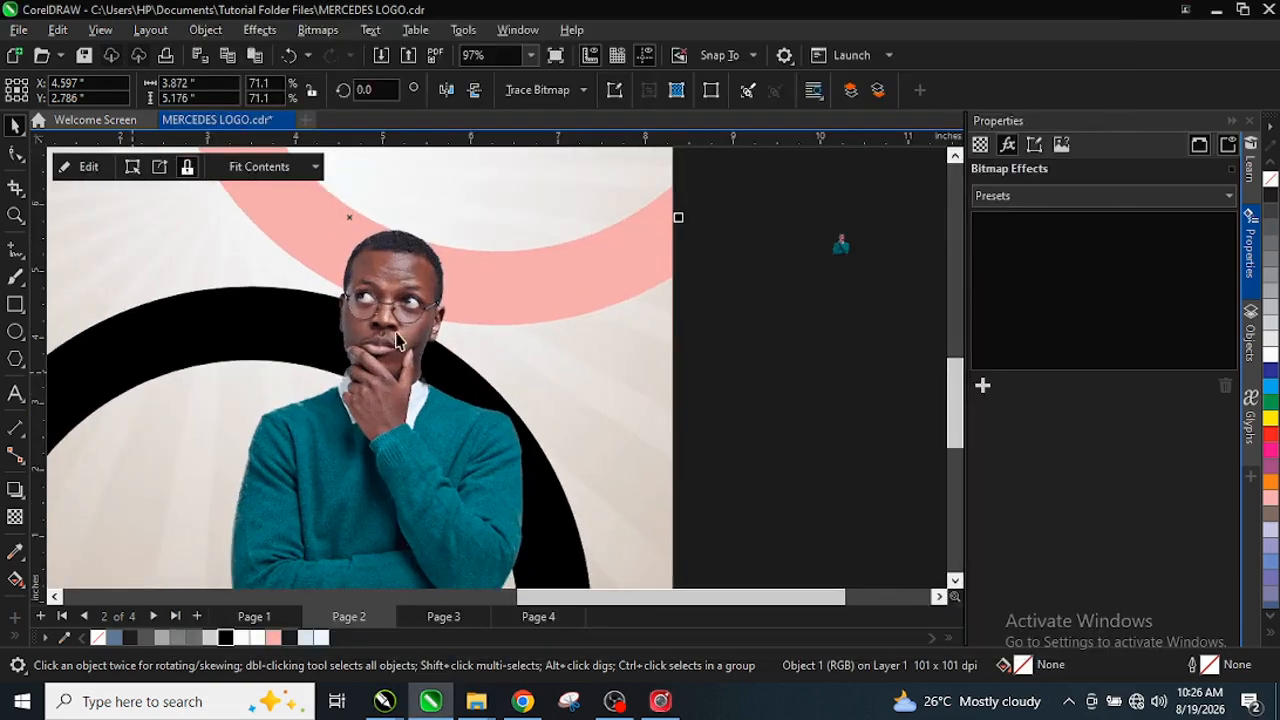
scroll(390, 343, up, 1)
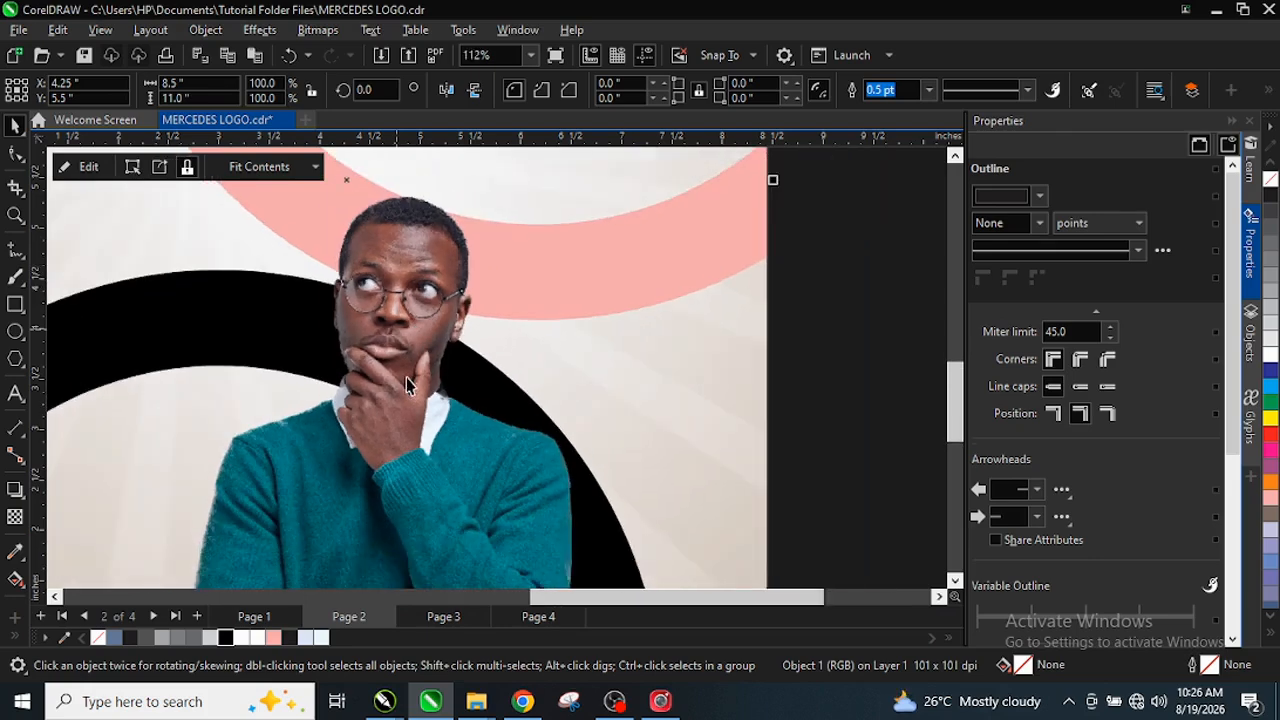
scroll(407, 390, down, 1)
click(408, 405)
scroll(395, 435, down, 1)
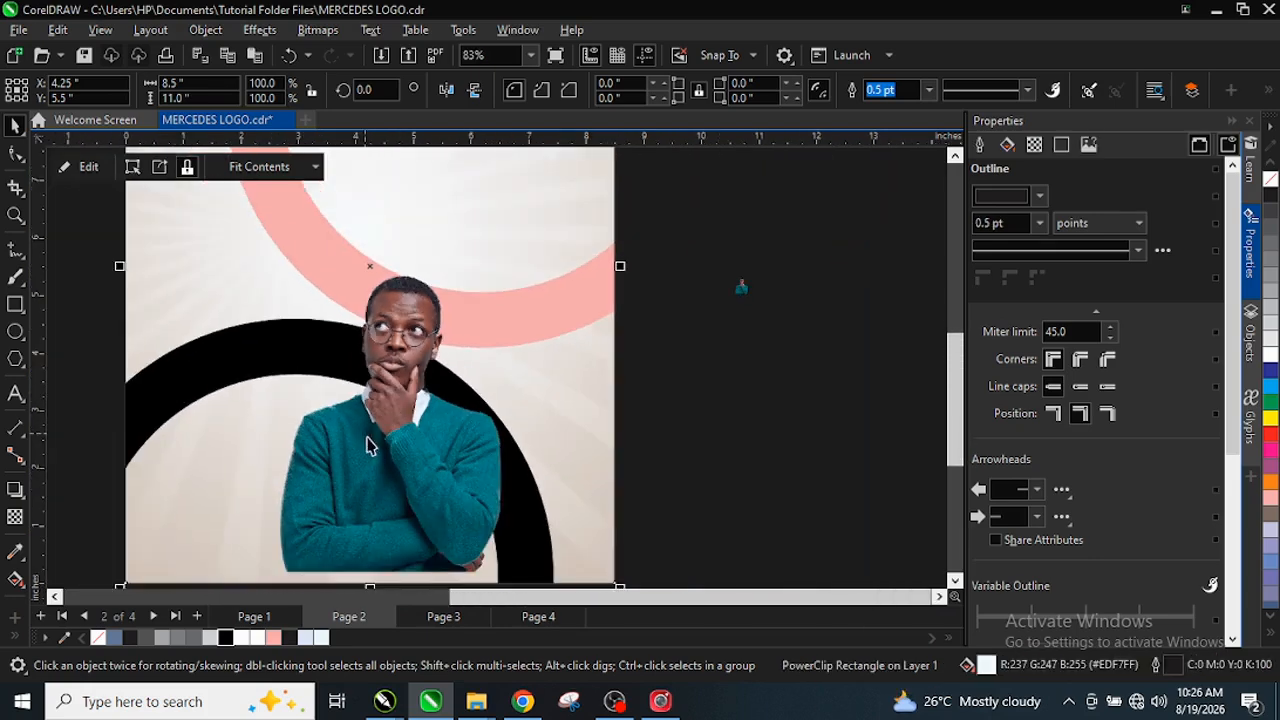
scroll(370, 434, up, 1)
alt+click(385, 413)
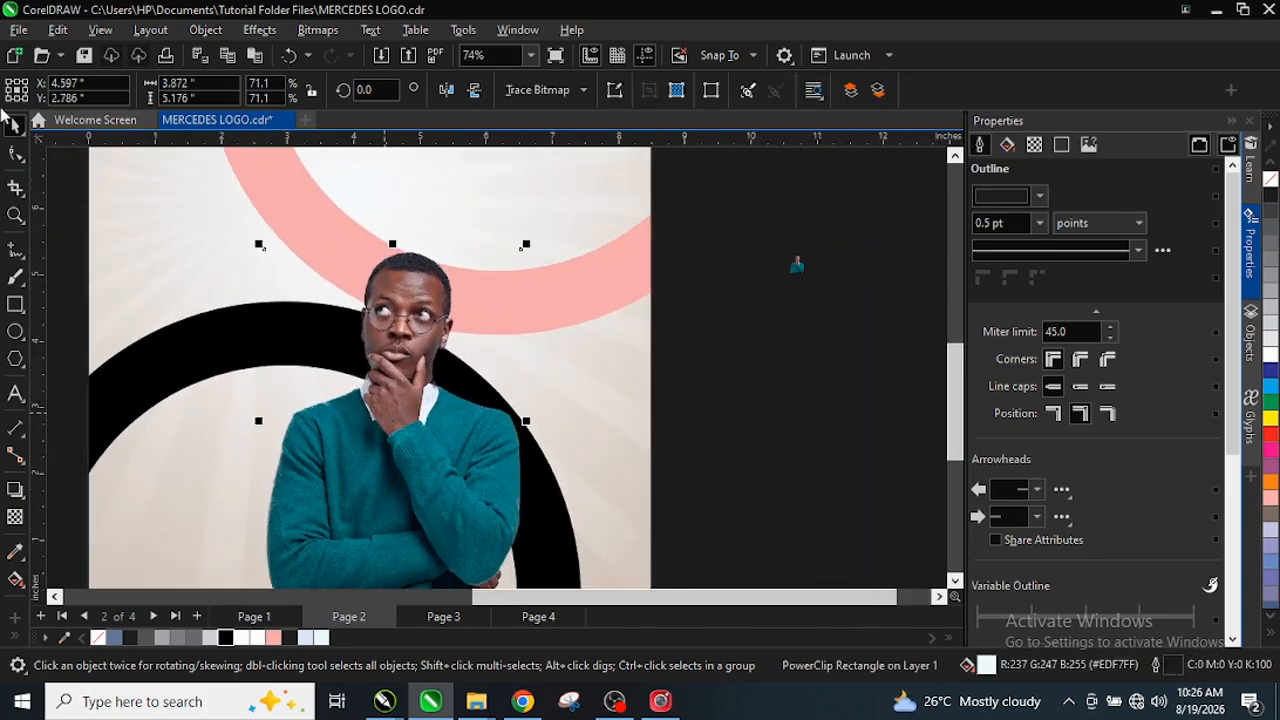
click(24, 505)
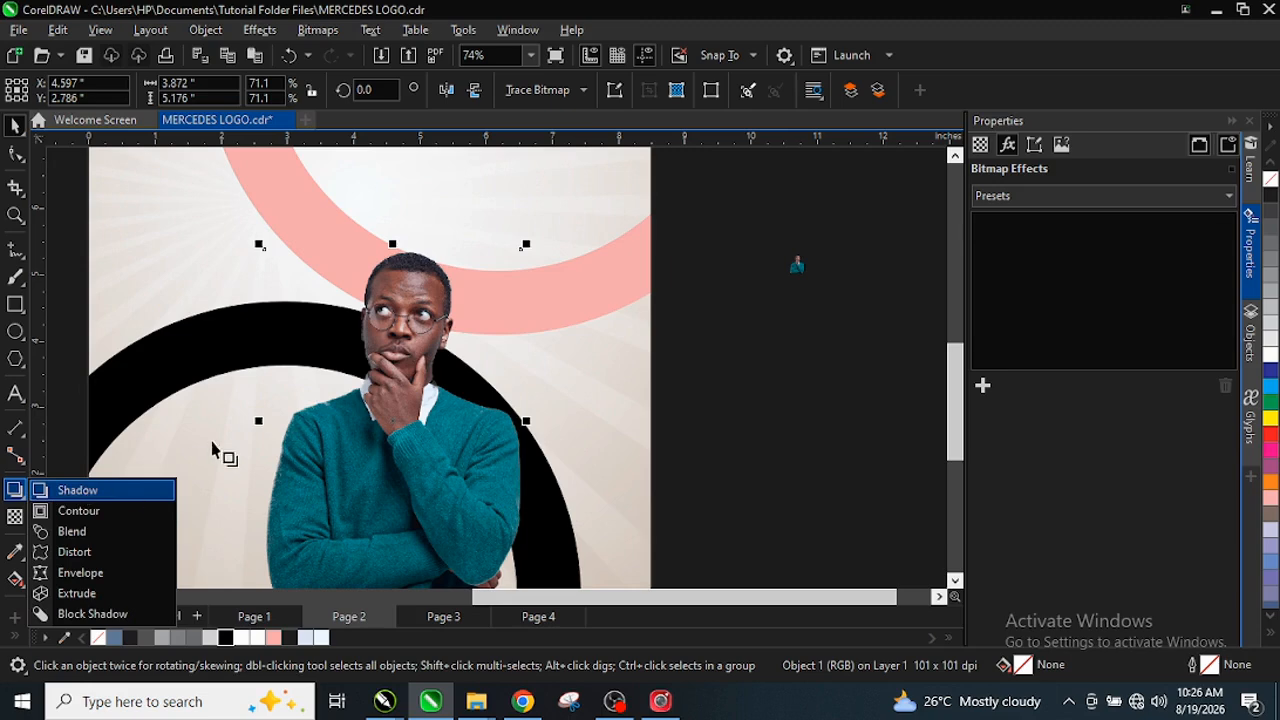
drag(392, 249, 404, 572)
scroll(424, 301, down, 1)
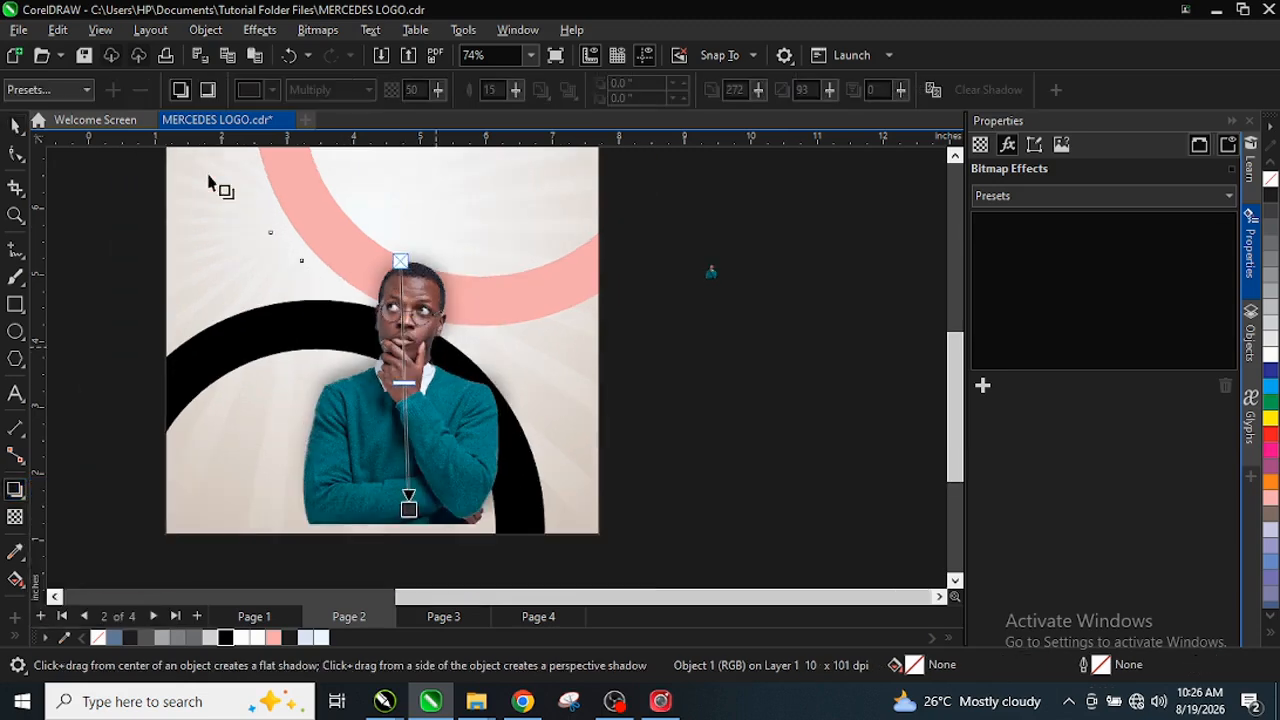
Extend the man's drop shadow straight down to the page's lower edge, to a stretch of 105.
click(87, 90)
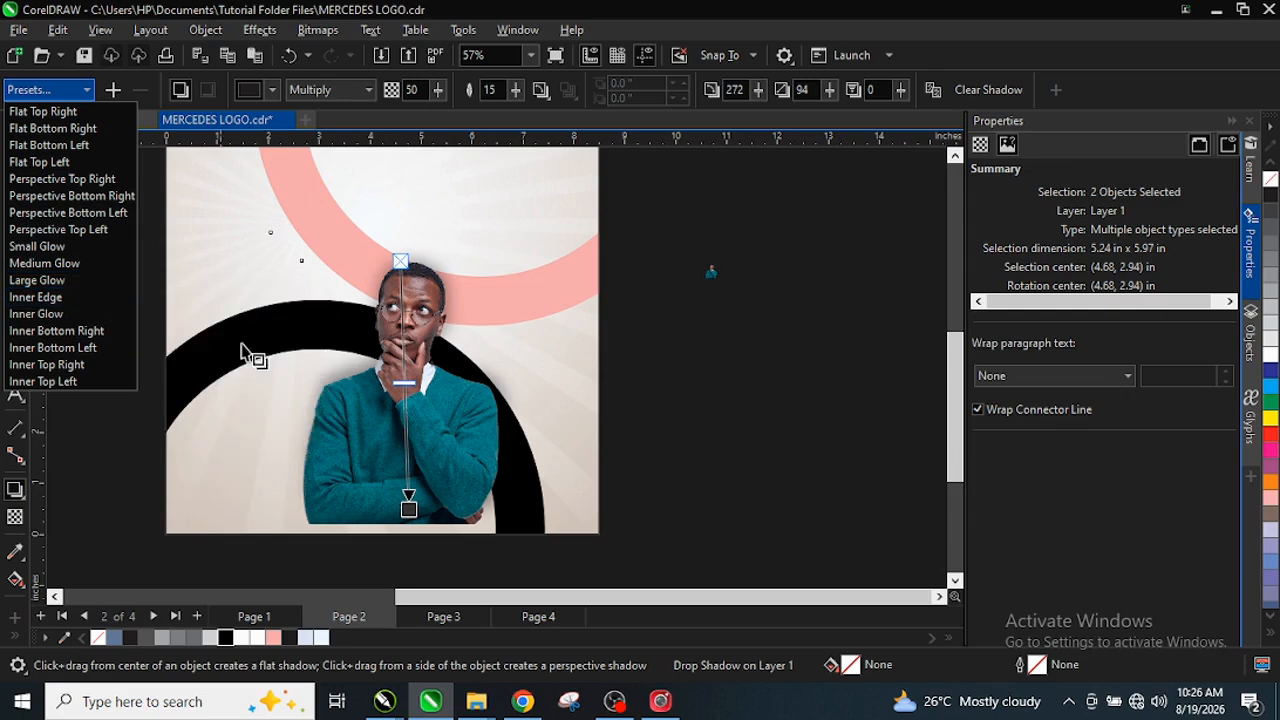
scroll(420, 490, down, 2)
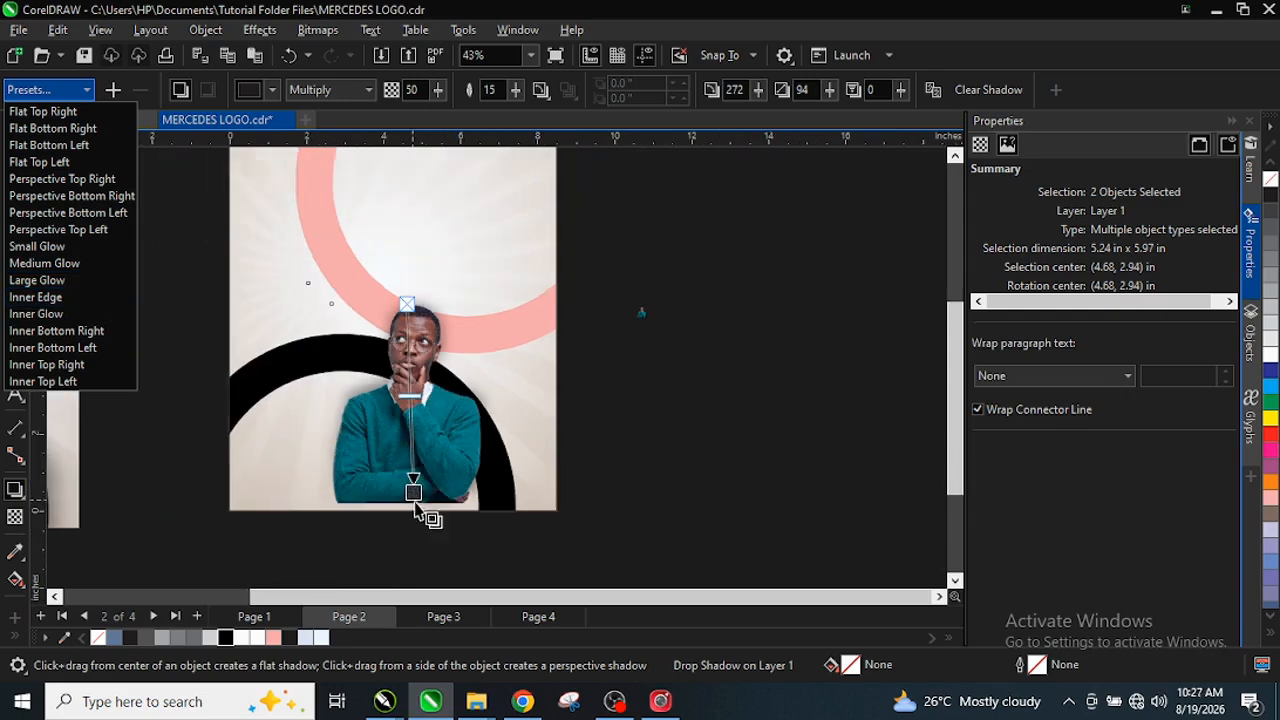
scroll(420, 505, up, 3)
click(411, 485)
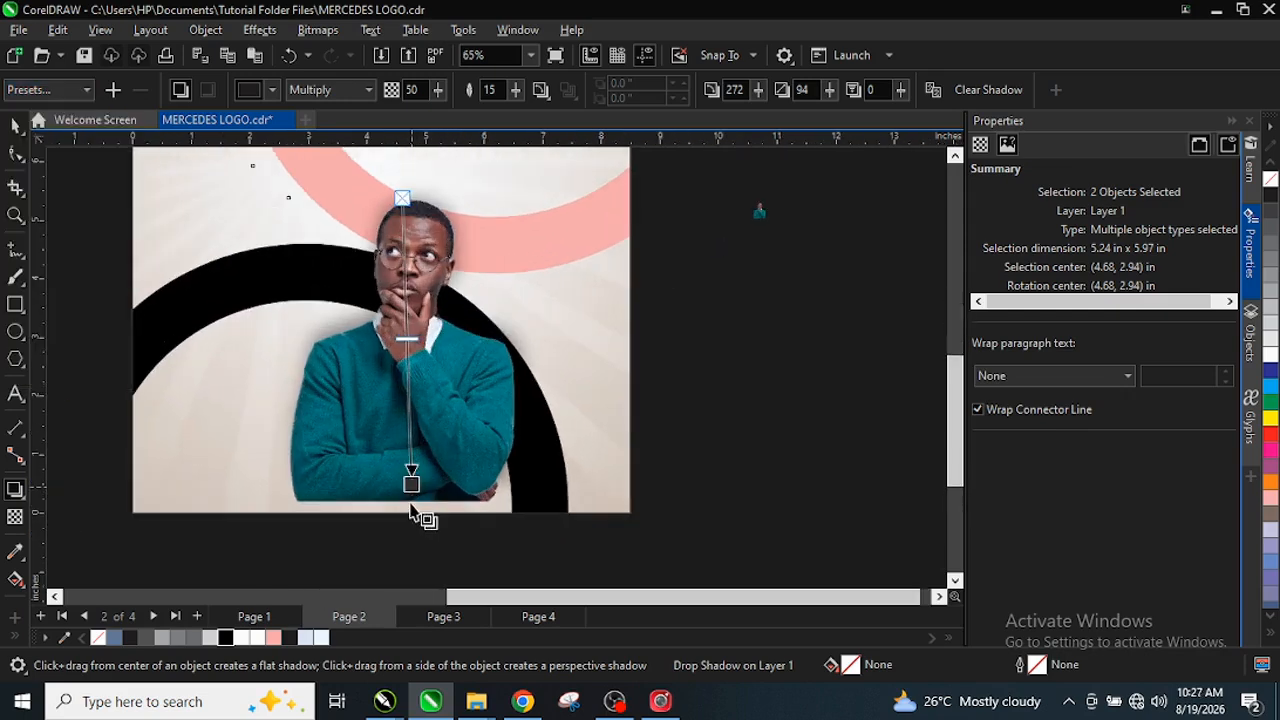
drag(411, 485, 412, 514)
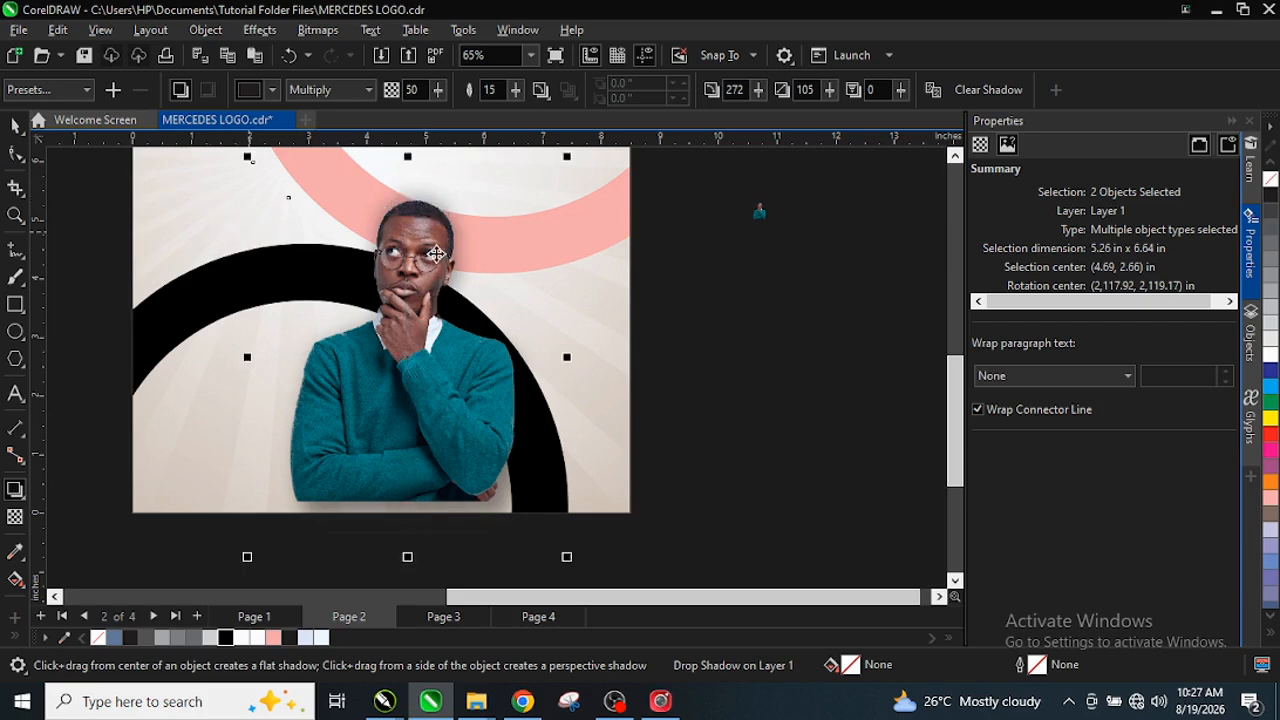
Enlarge the man with his shadow to about 8.58 by 10.83 inches overall and shift him slightly so his arms overhang the page's lower edge.
scroll(430, 405, down, 1)
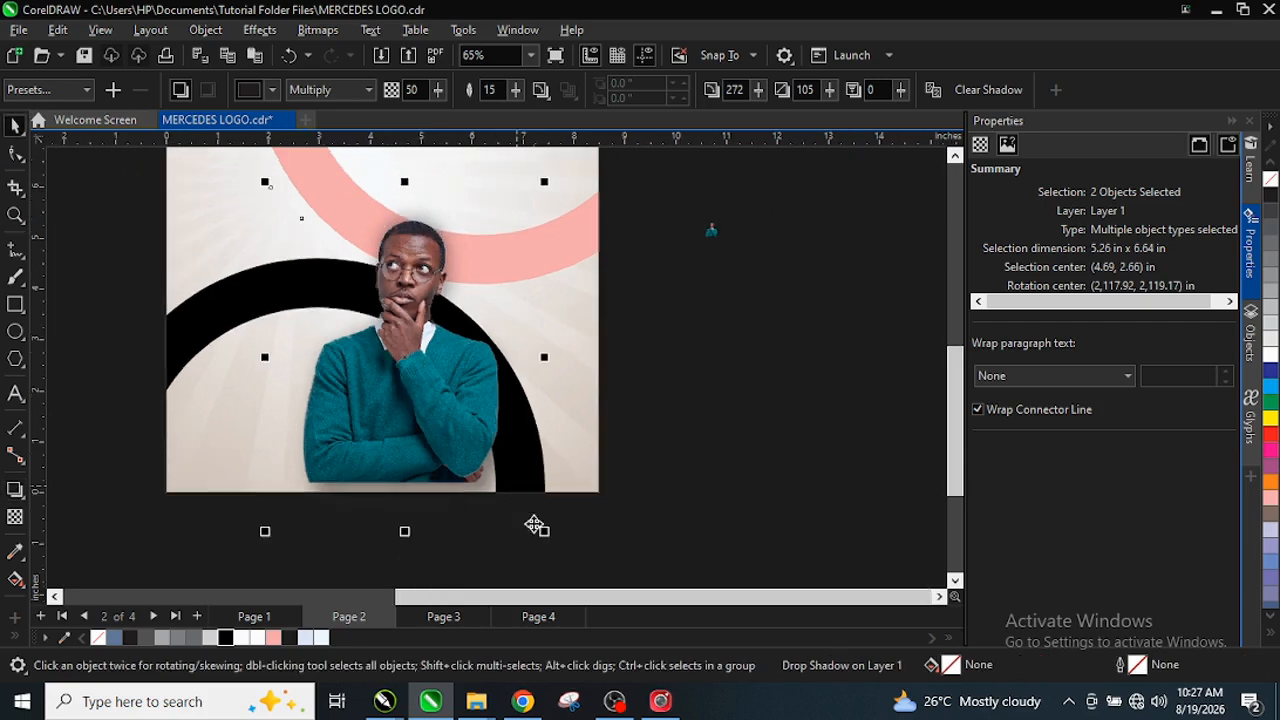
drag(543, 534, 559, 550)
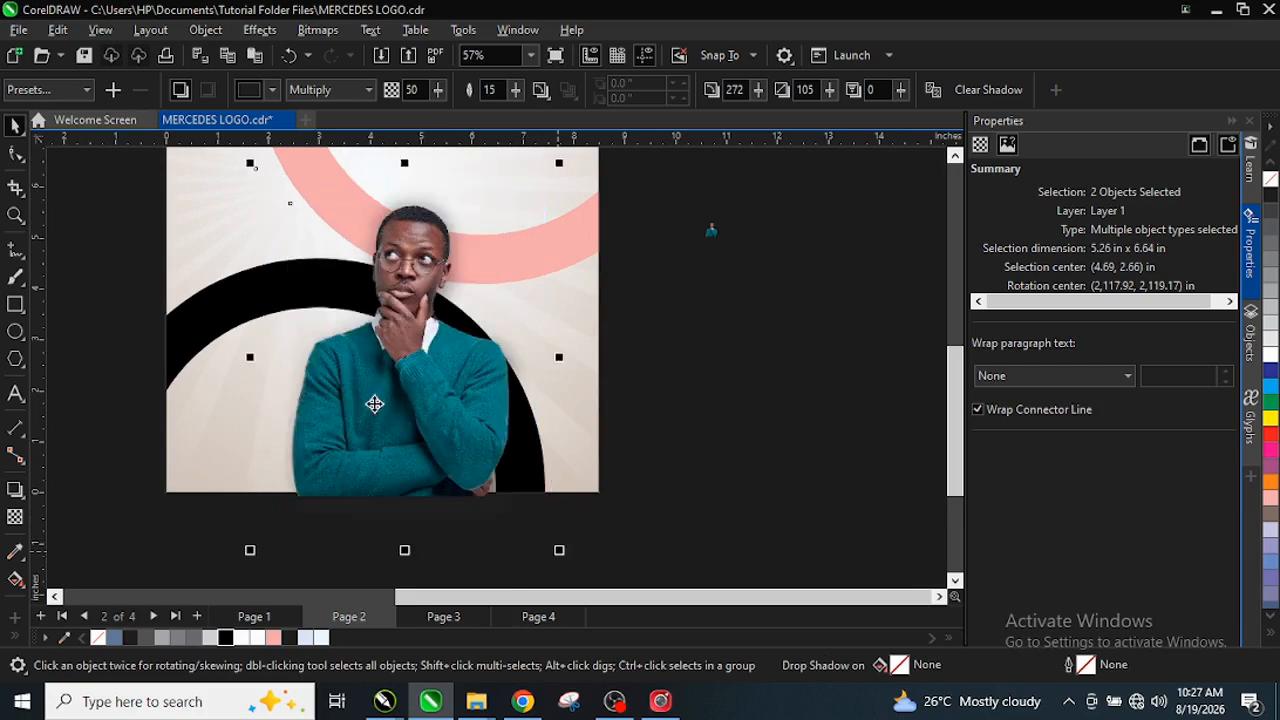
scroll(421, 385, down, 3)
drag(517, 231, 560, 162)
drag(406, 364, 396, 354)
drag(547, 163, 535, 182)
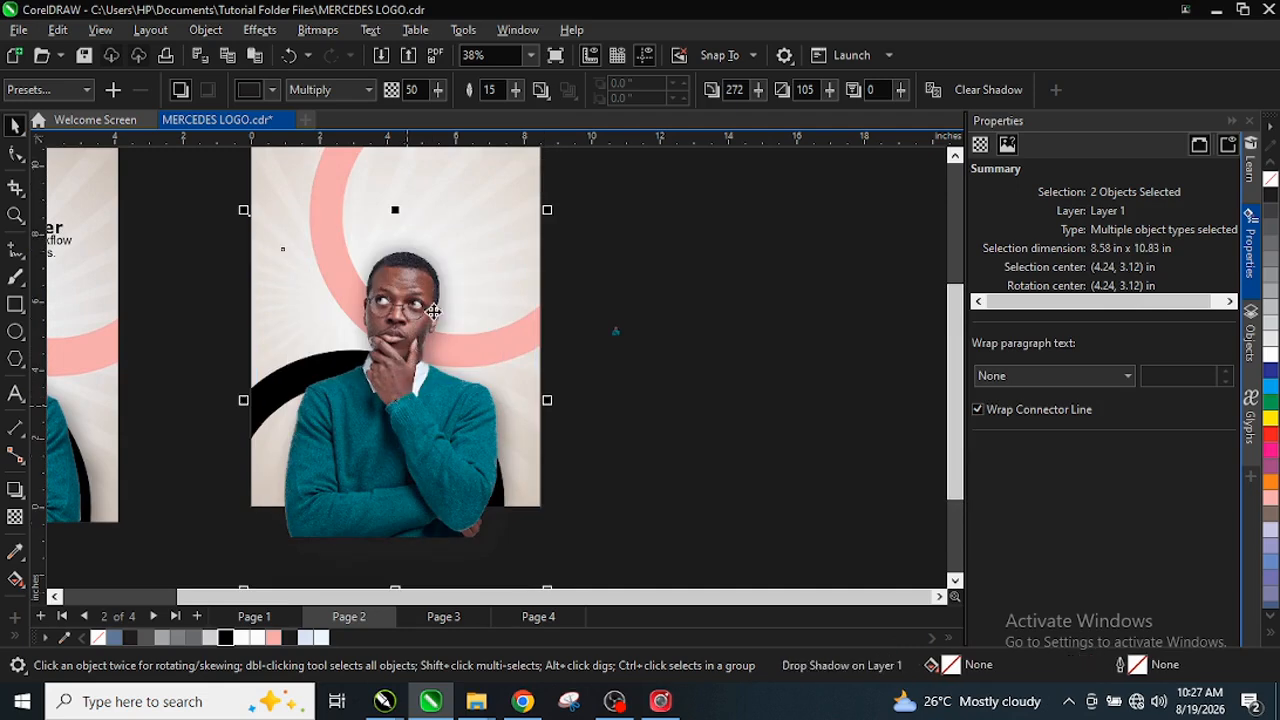
Compare the man with the reference flyer and mirror his image horizontally.
scroll(433, 311, up, 2)
scroll(431, 317, down, 4)
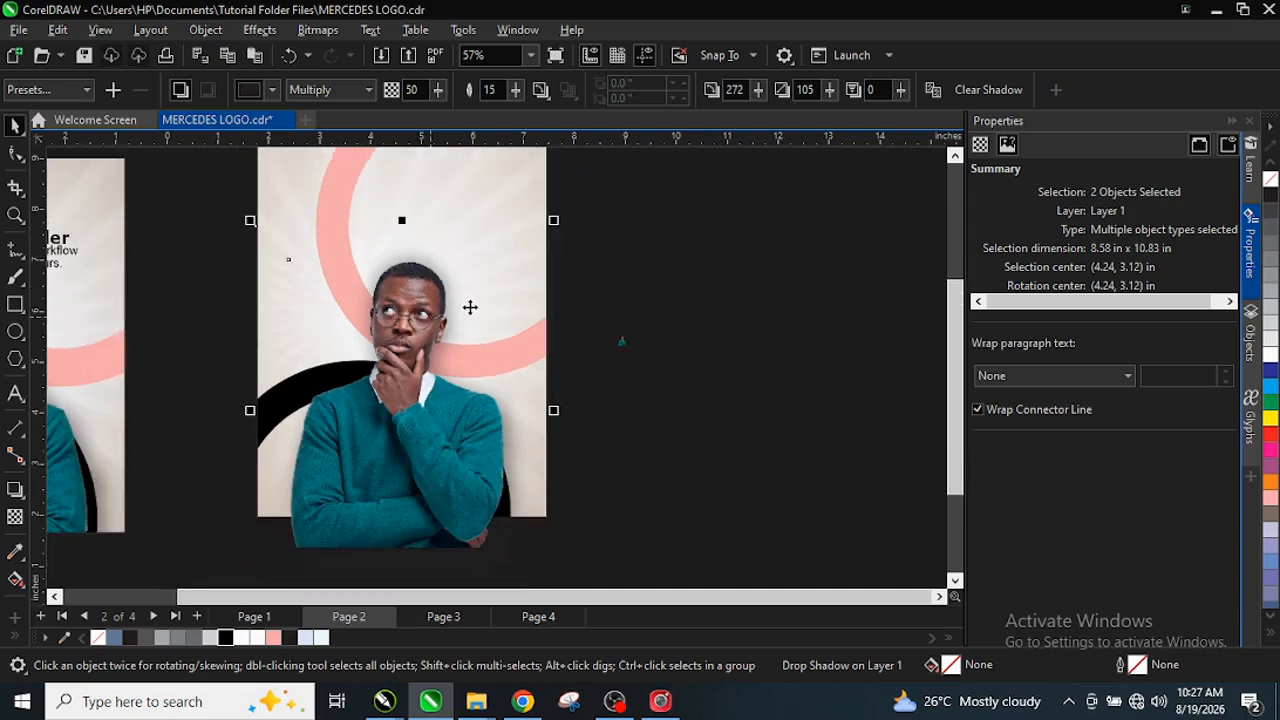
scroll(273, 320, up, 4)
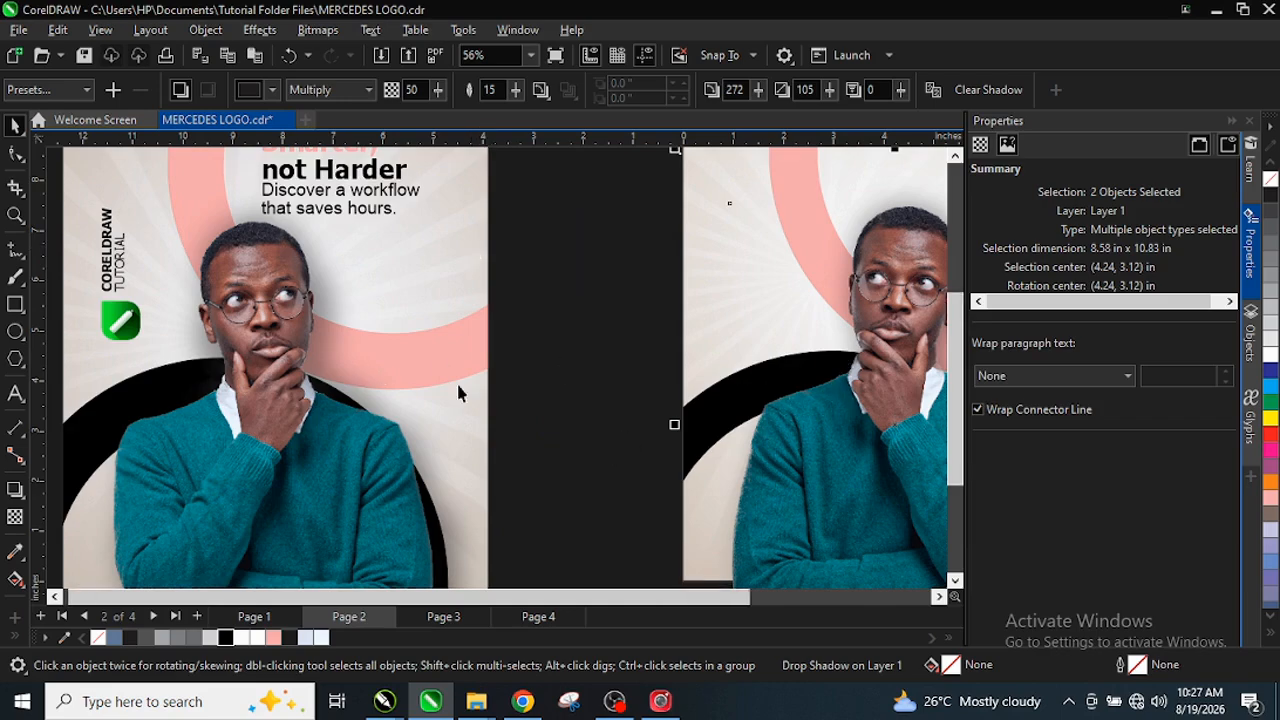
scroll(422, 379, down, 3)
scroll(822, 328, up, 1)
scroll(822, 328, up, 4)
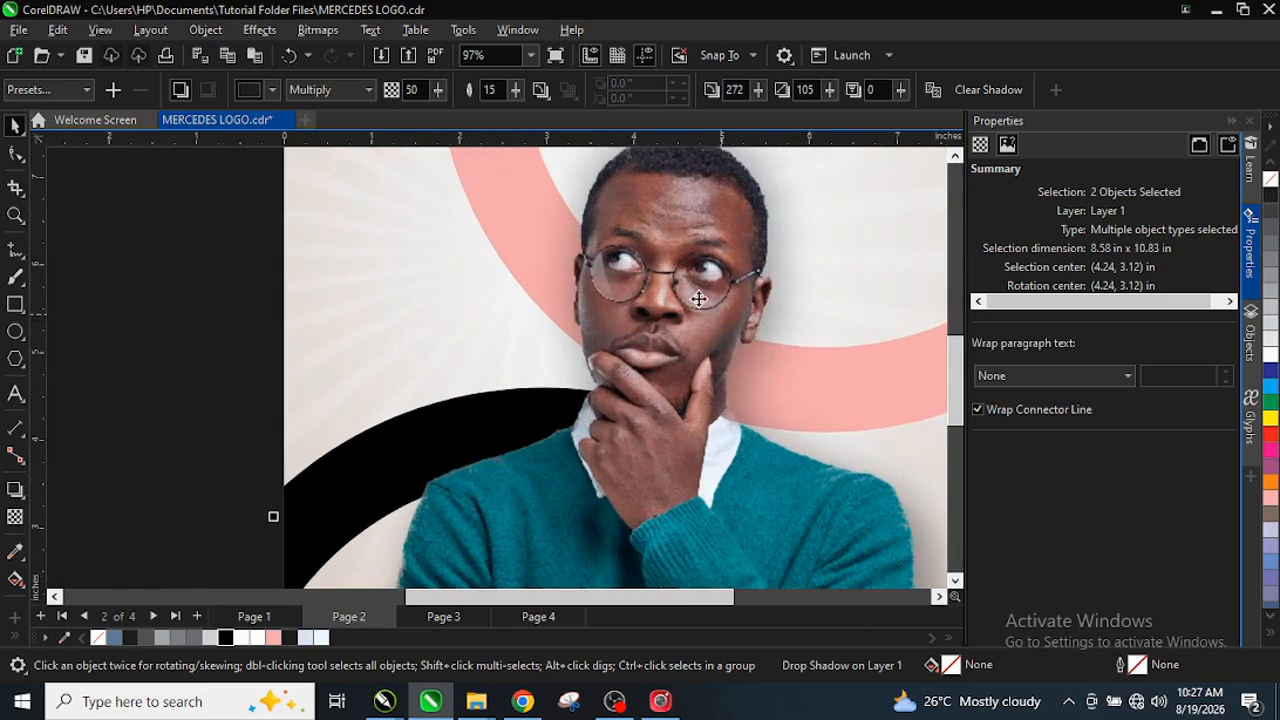
scroll(677, 308, down, 1)
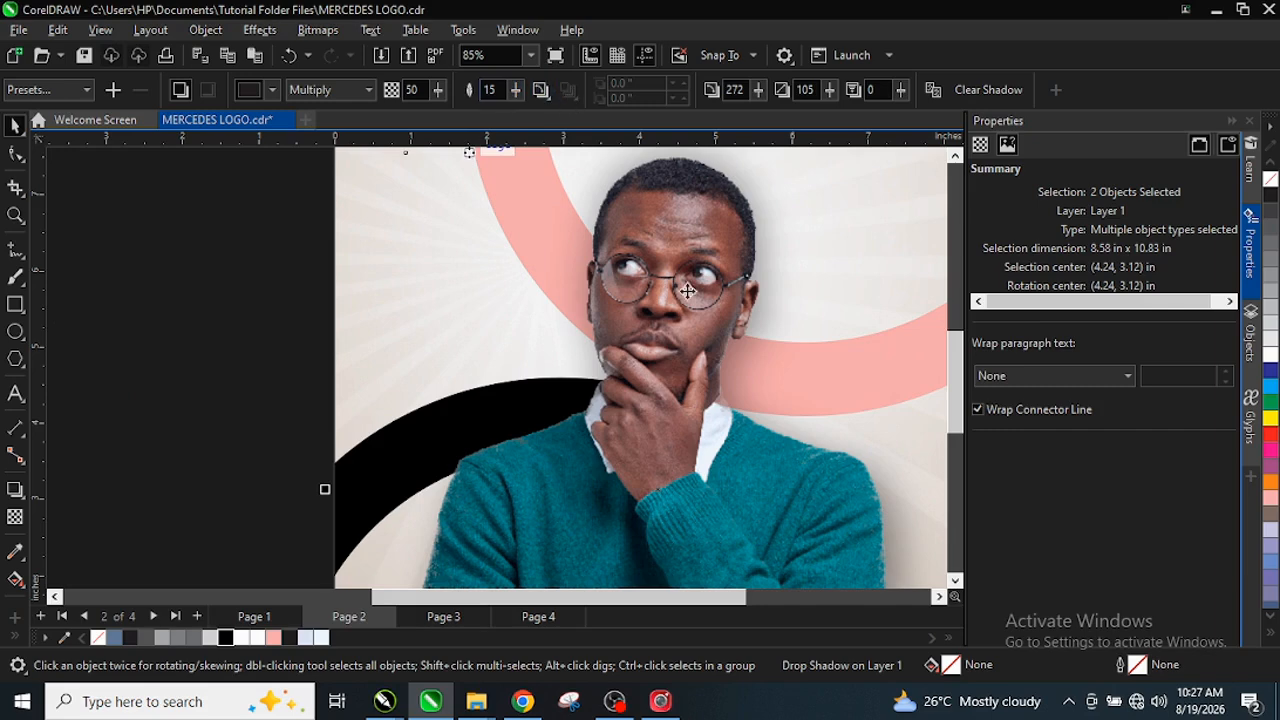
key(Escape)
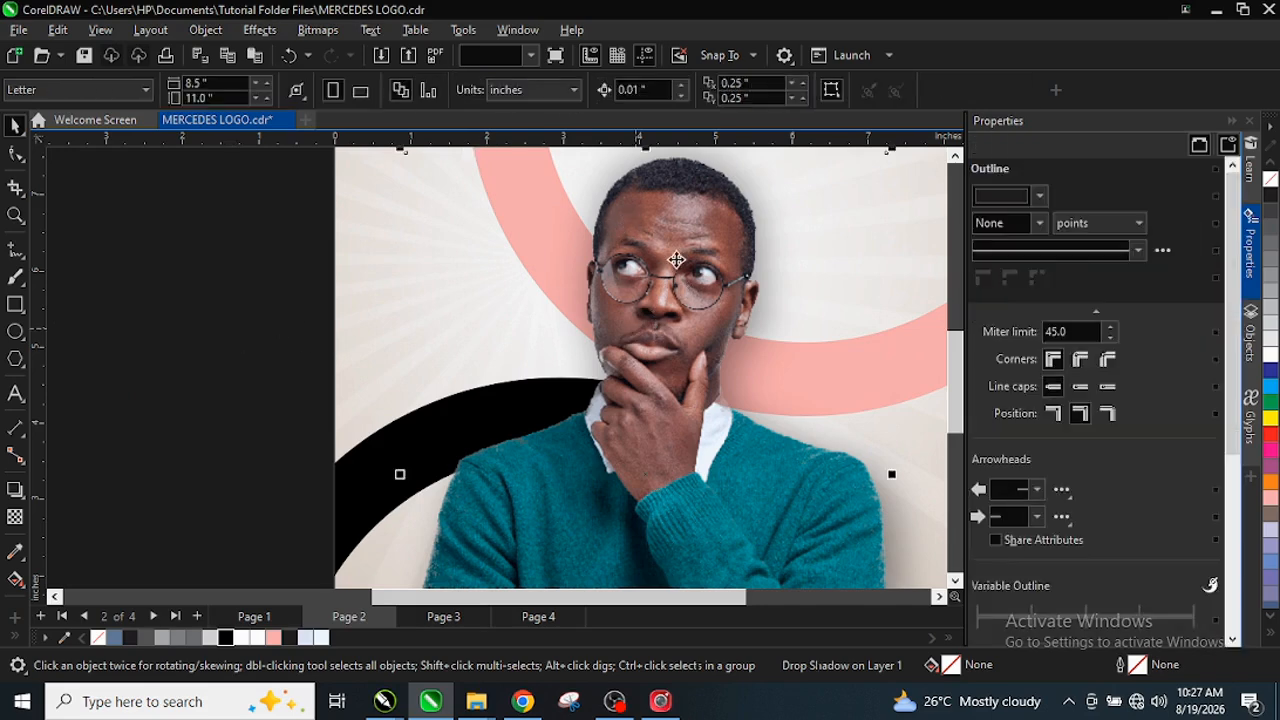
click(666, 281)
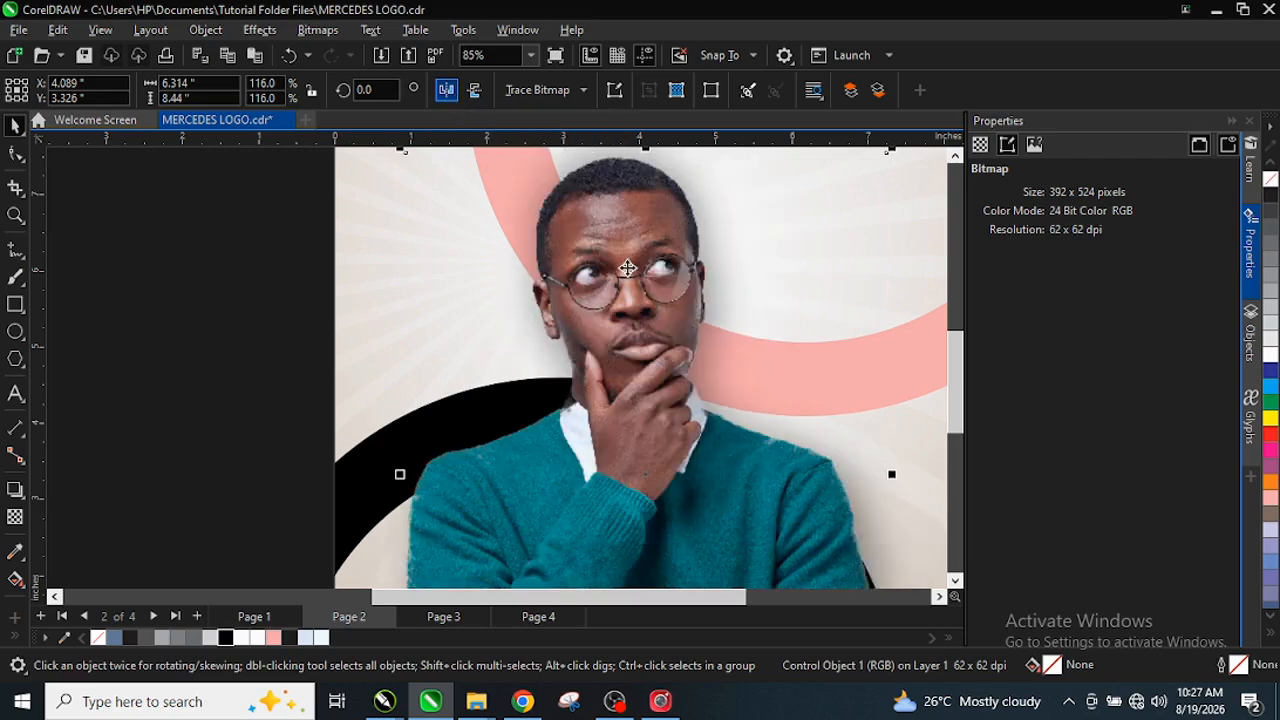
scroll(536, 387, down, 5)
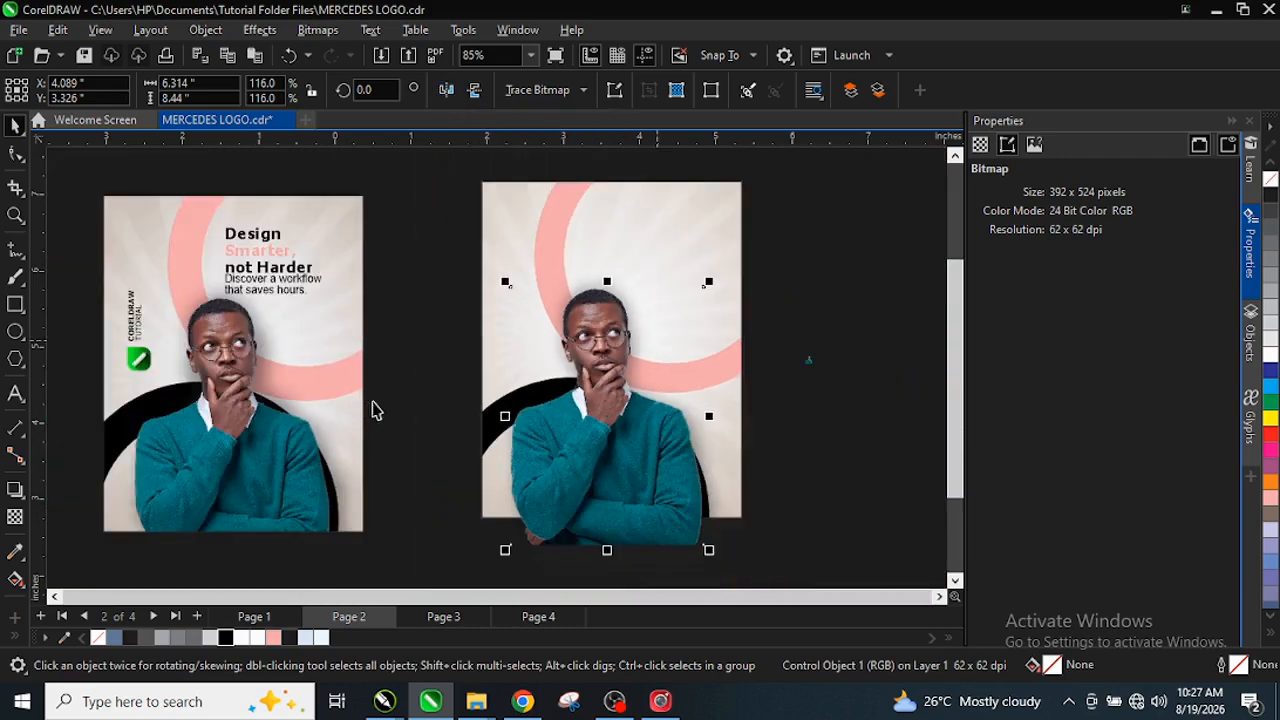
Copy the "Design Smarter, not Harder" headline and its tagline from the reference flyer to the matching spot above the man on the page.
scroll(640, 330, up, 3)
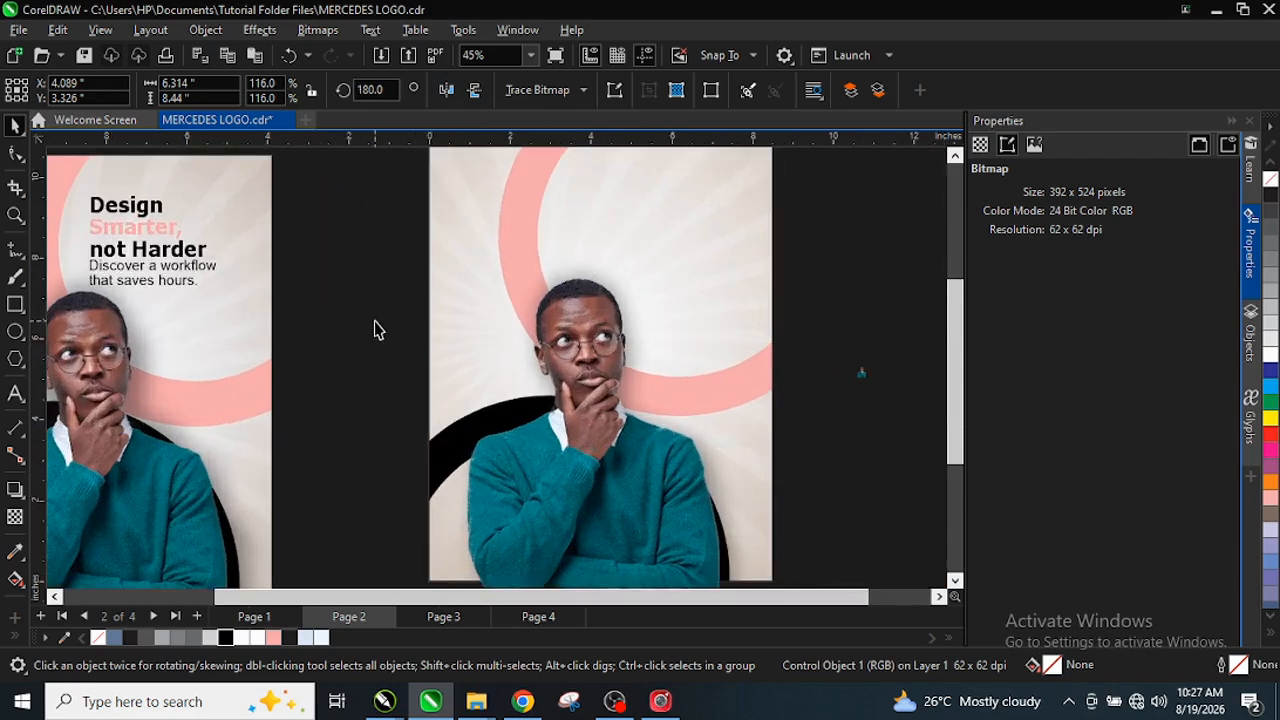
click(280, 271)
drag(329, 307, 62, 183)
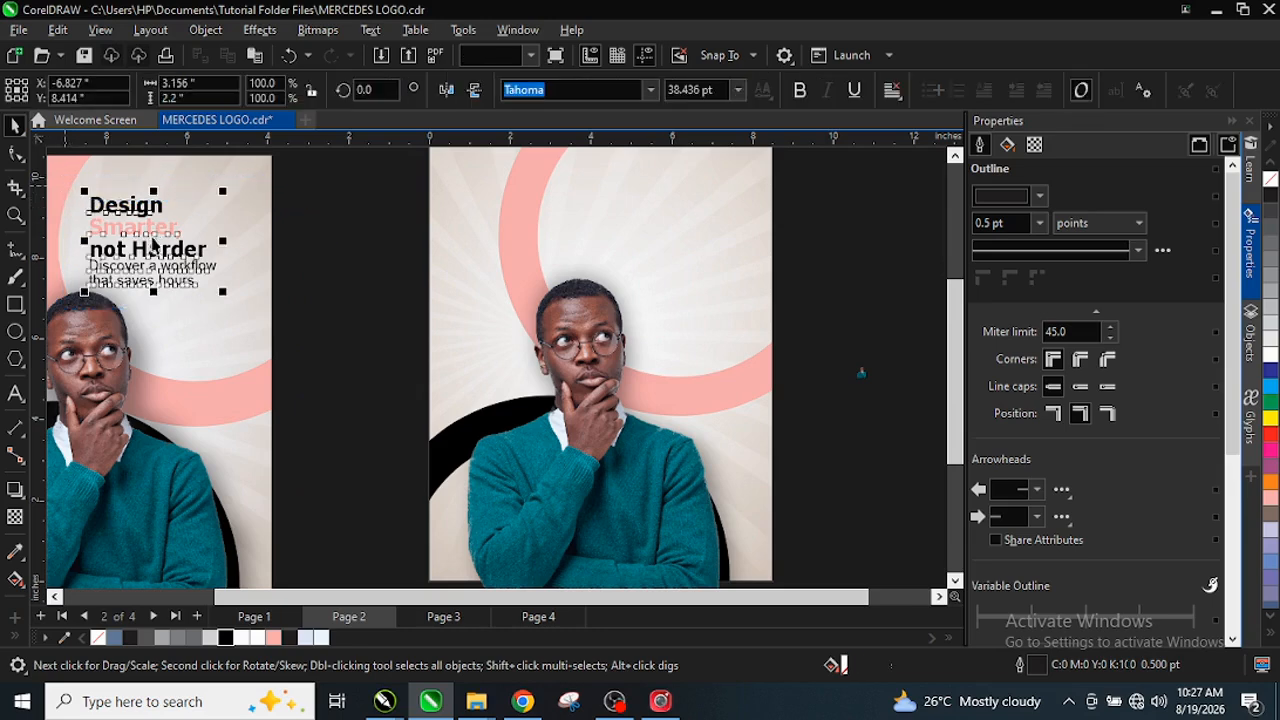
drag(145, 245, 646, 242)
click(400, 279)
scroll(515, 320, down, 1)
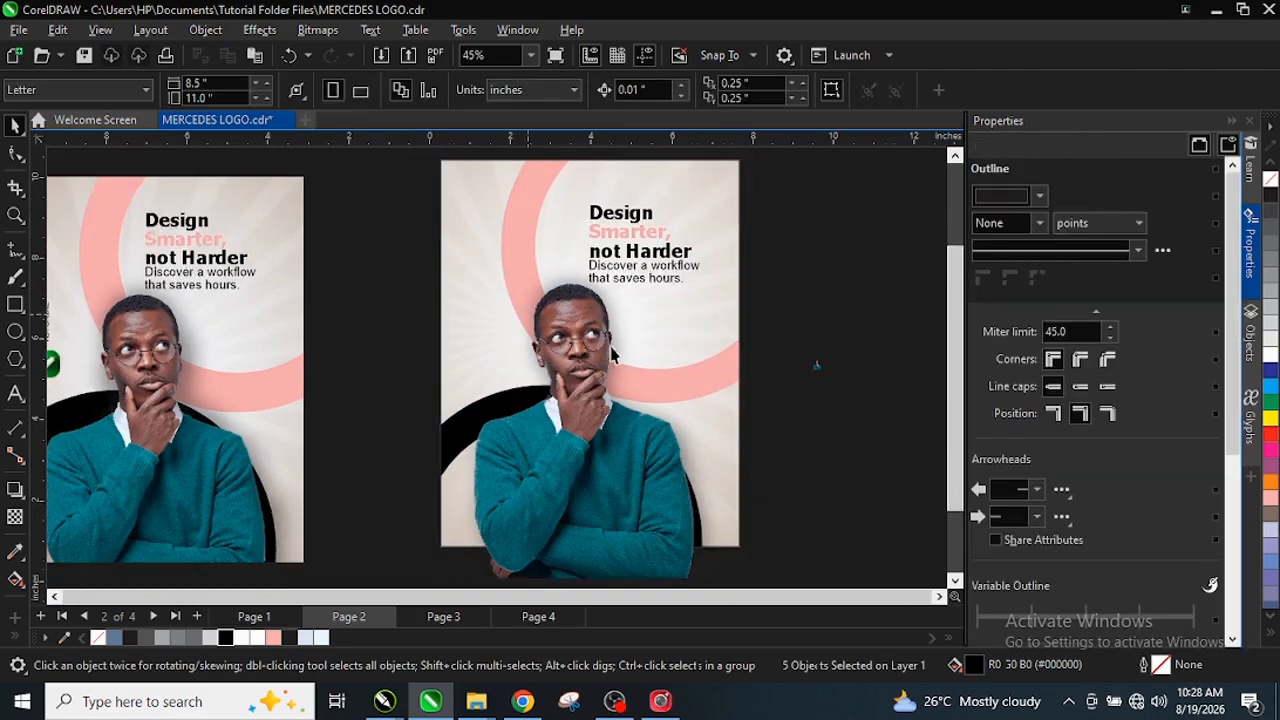
PowerClip the shadowed man inside the page's background rectangle so that nothing overhangs the lower edge.
drag(588, 308, 527, 321)
scroll(642, 481, up, 1)
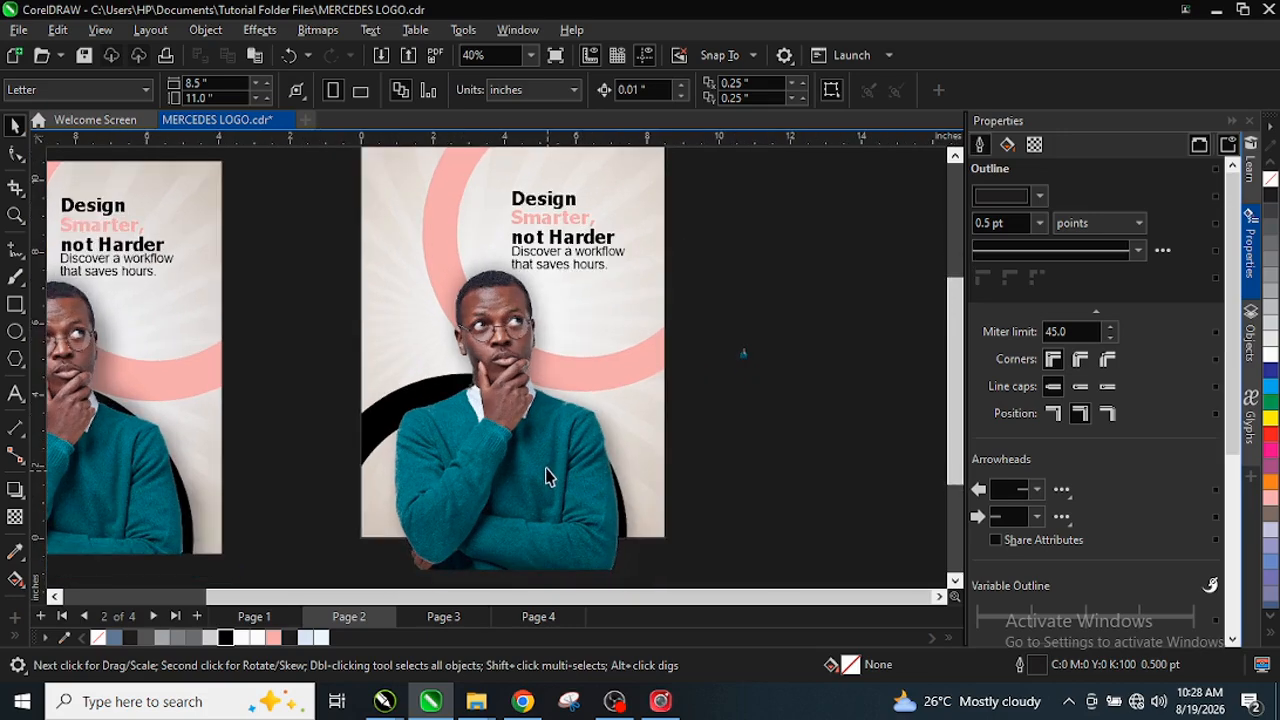
click(546, 476)
right_click(544, 468)
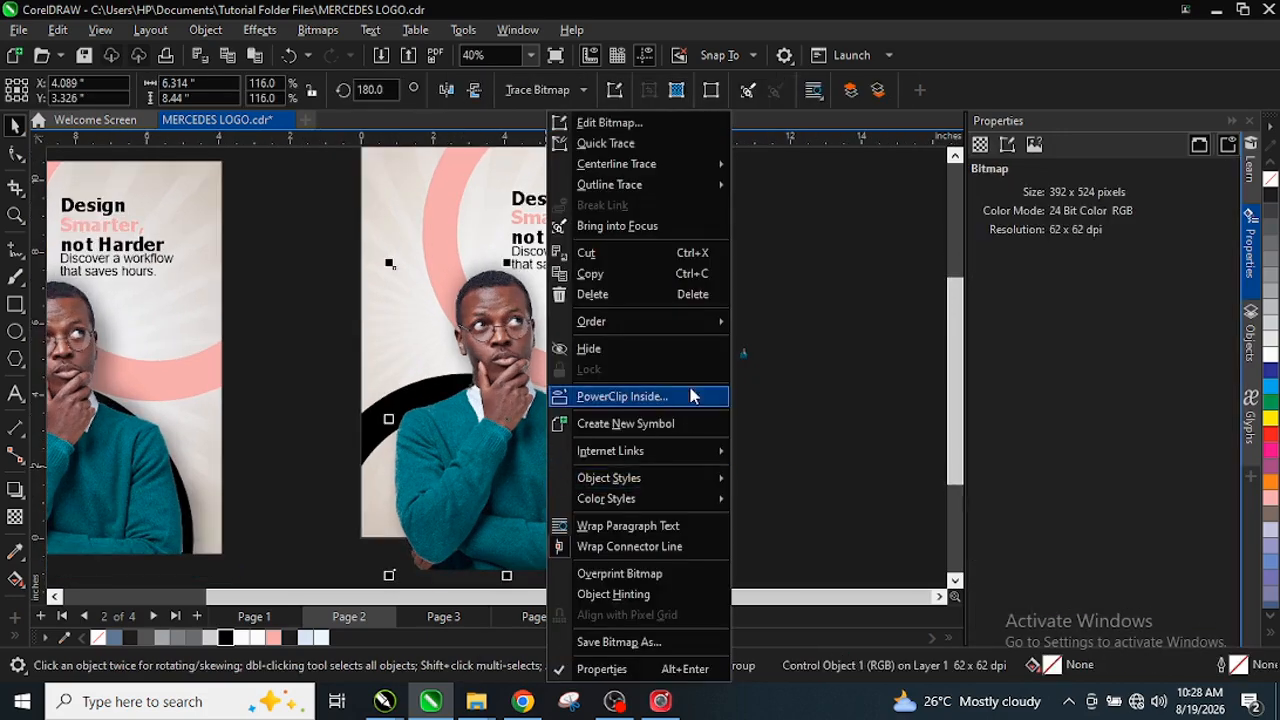
click(628, 394)
click(391, 218)
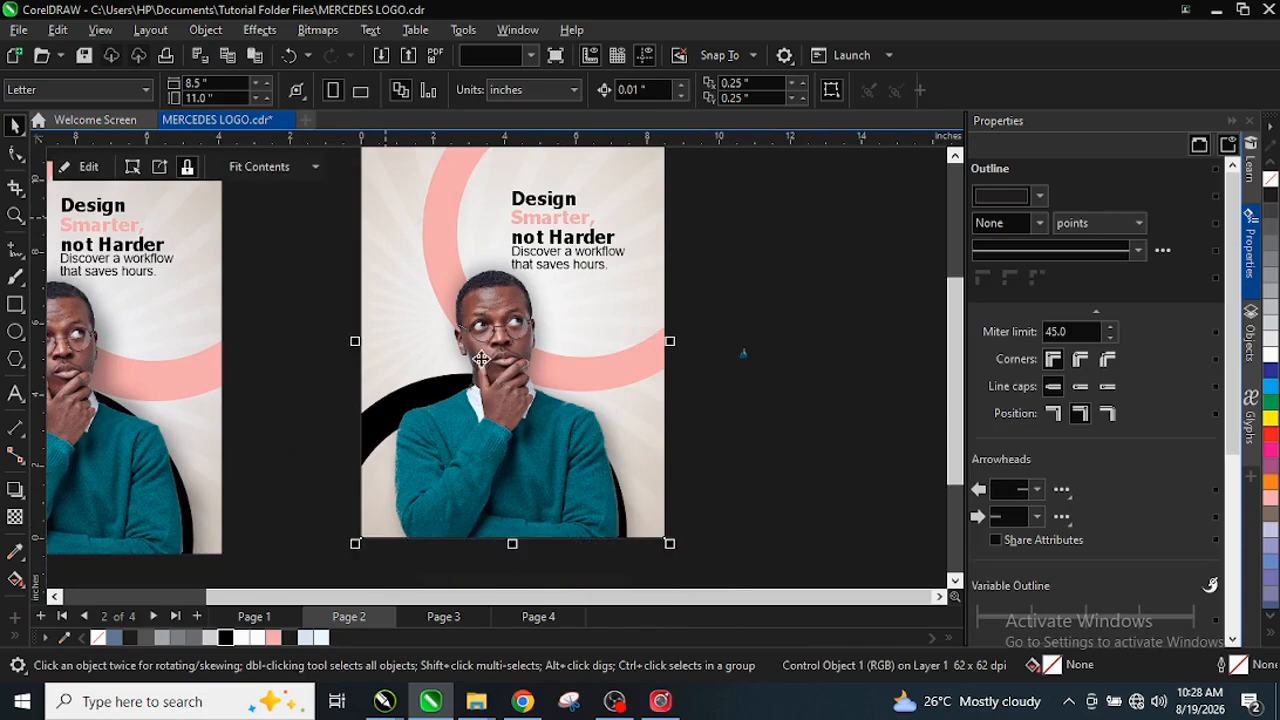
Remove the outline from the 8.5 by 11 inch PowerClip background rectangle and deselect it.
scroll(528, 538, up, 2)
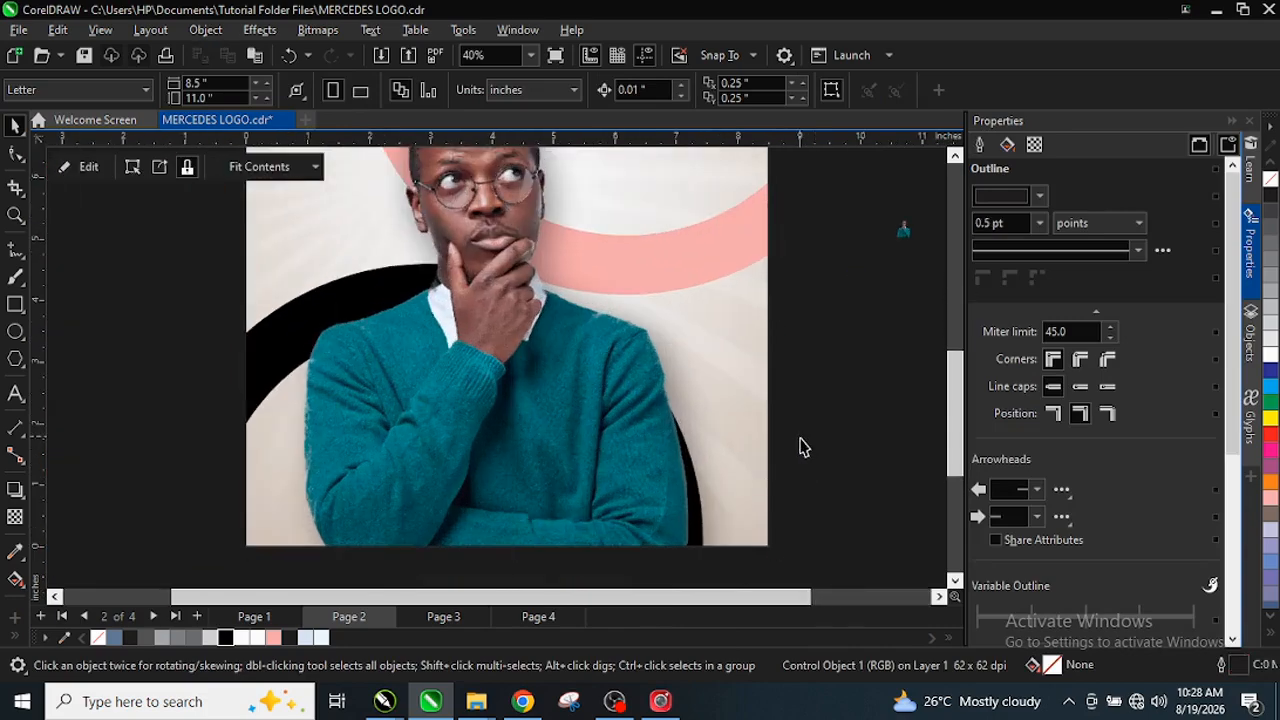
click(709, 402)
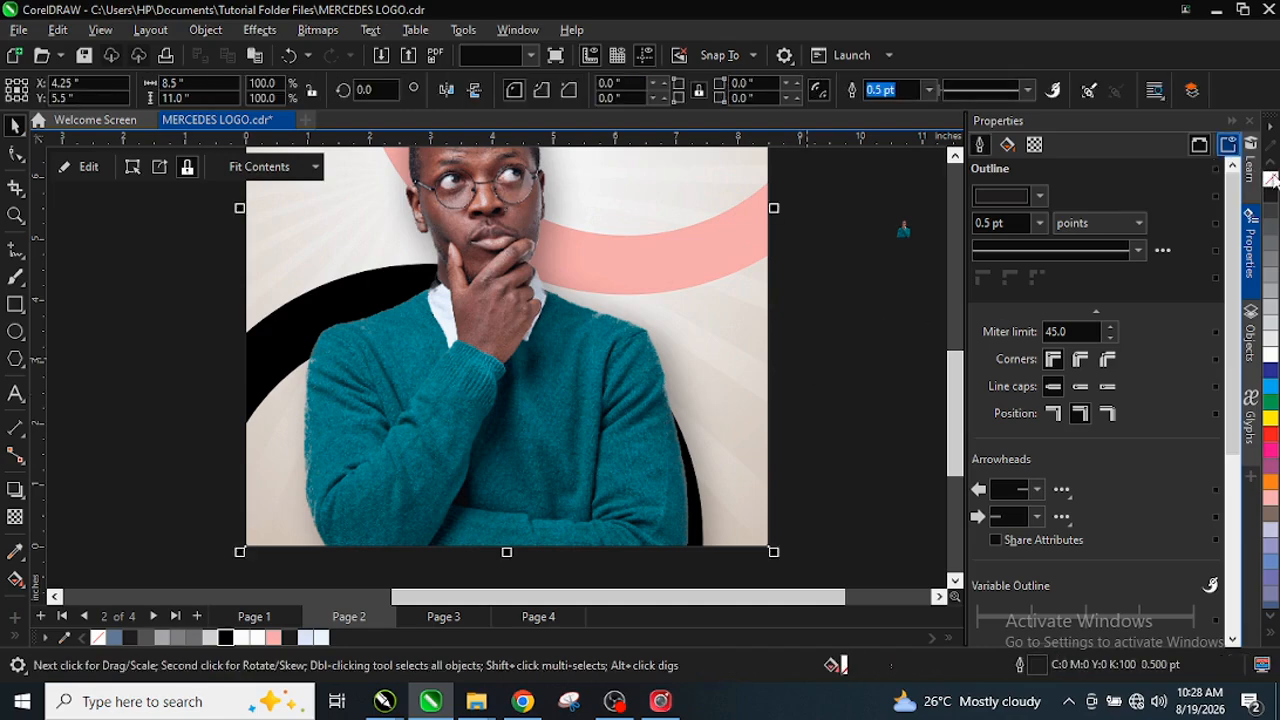
right_click(1270, 180)
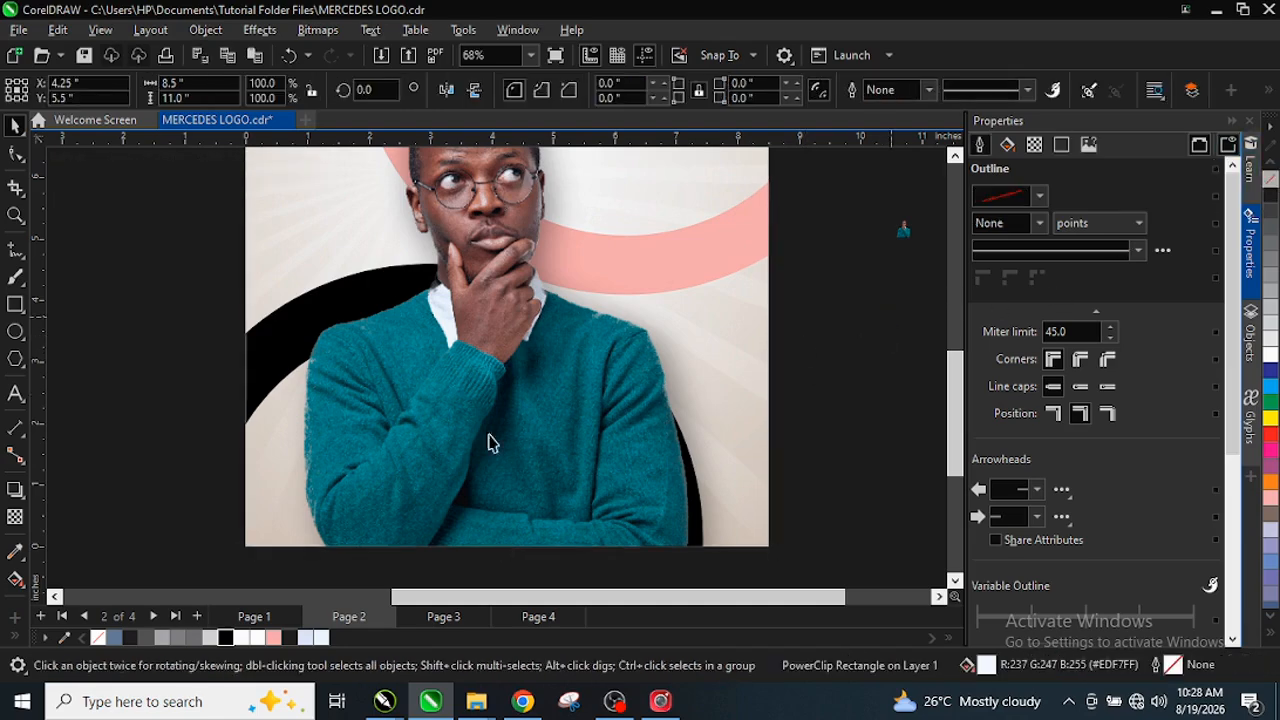
scroll(483, 445, down, 2)
key(Escape)
Compare the recreated flyer with the reference and preview it full screen.
scroll(486, 252, down, 1)
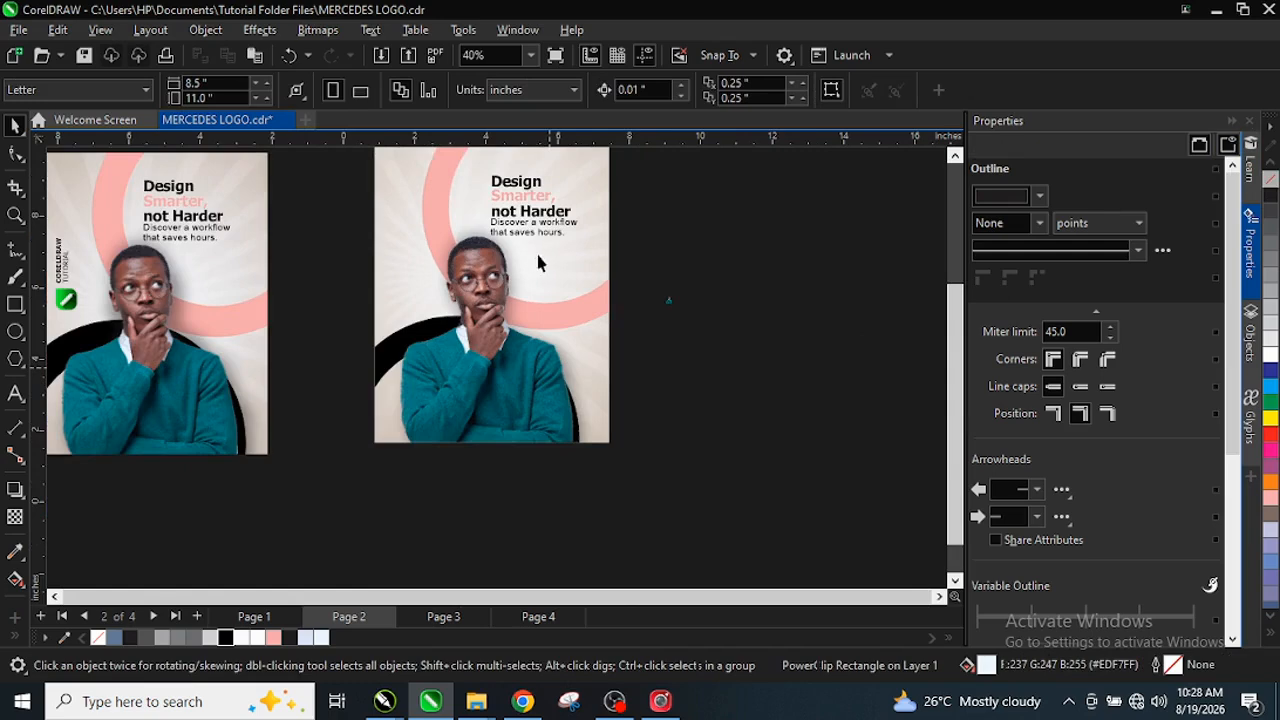
scroll(545, 262, down, 1)
scroll(345, 214, up, 2)
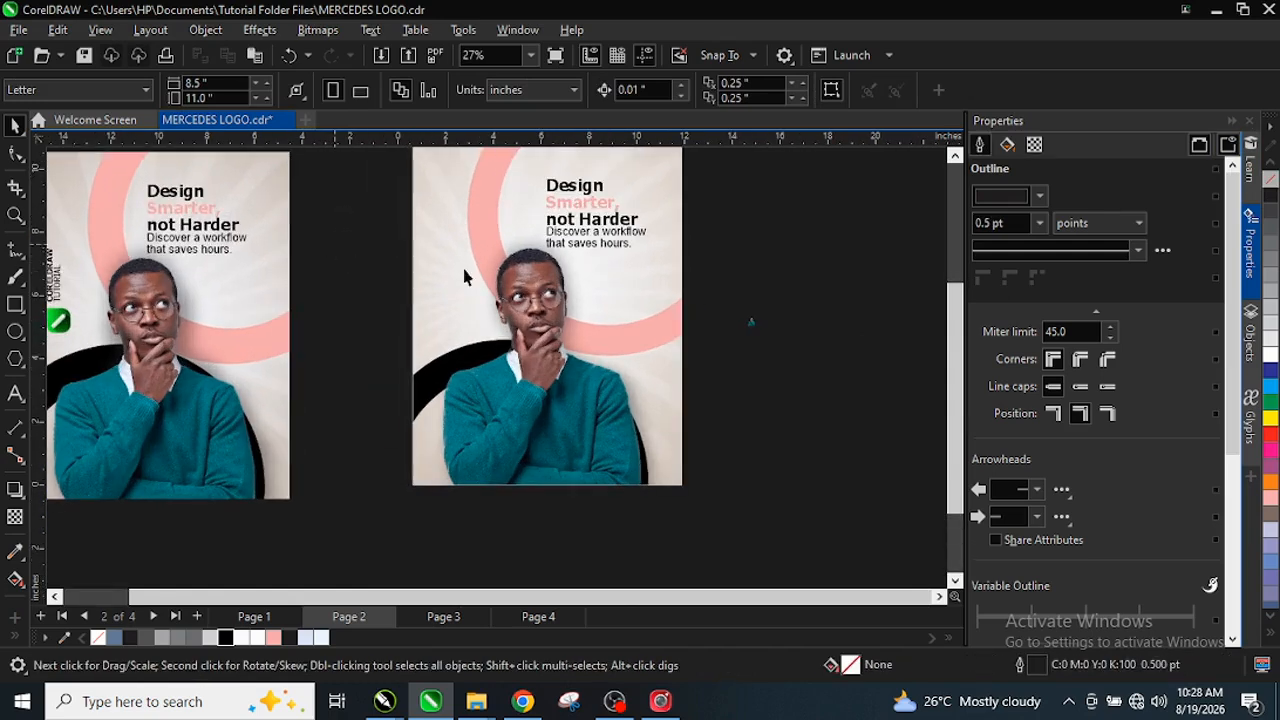
scroll(540, 333, down, 2)
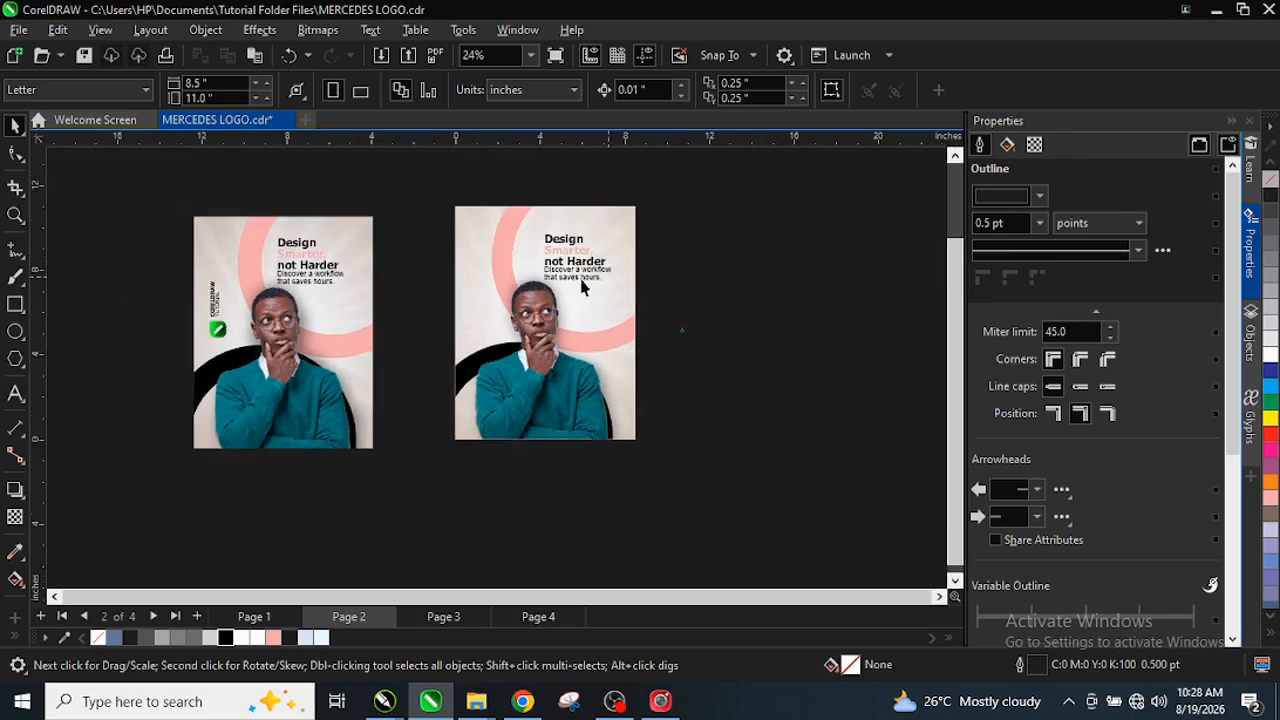
scroll(600, 255, up, 4)
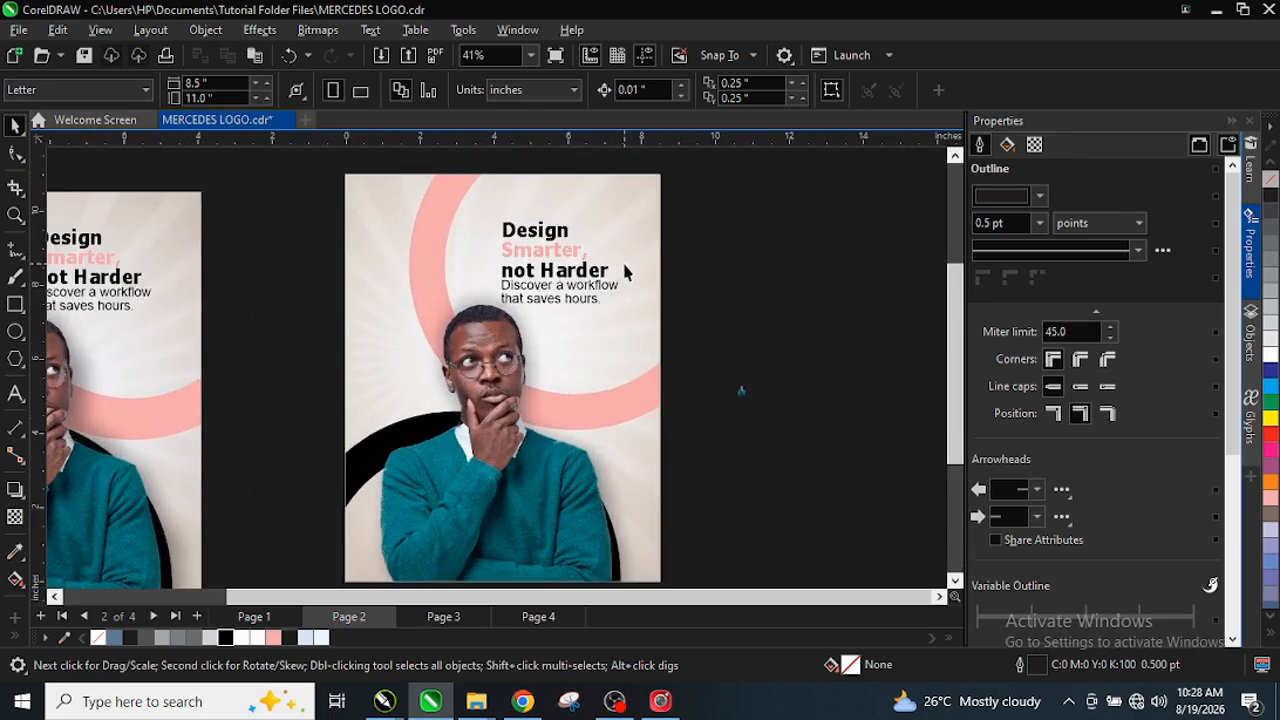
key(F9)
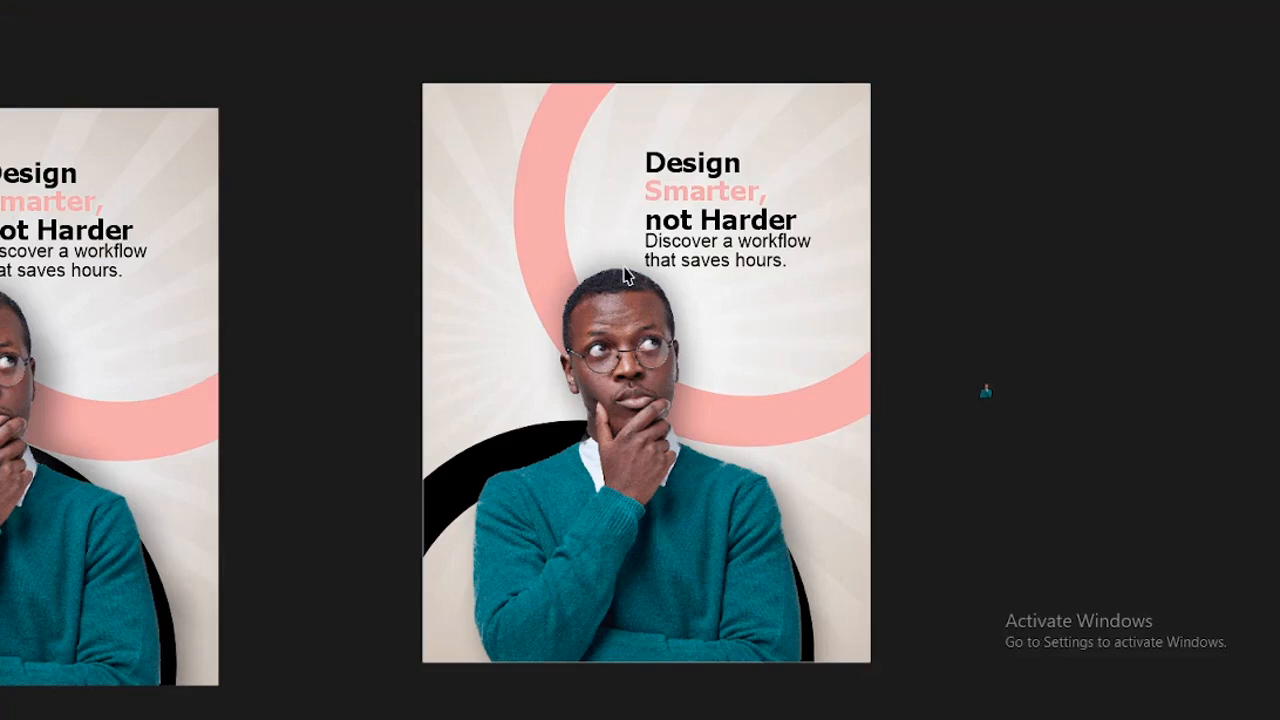